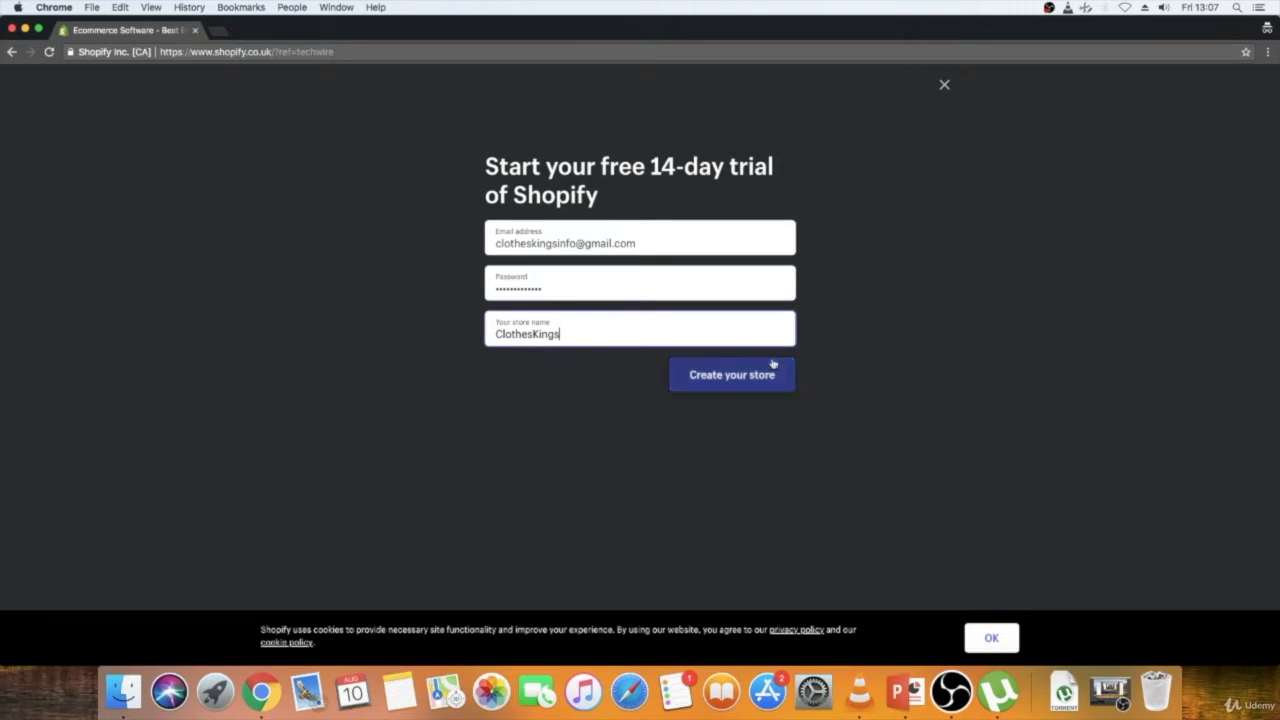
Step: Create the store, answering that it already sells with a different system, leaving revenue unset
{"action": "left_click", "coordinate": [785, 372]}
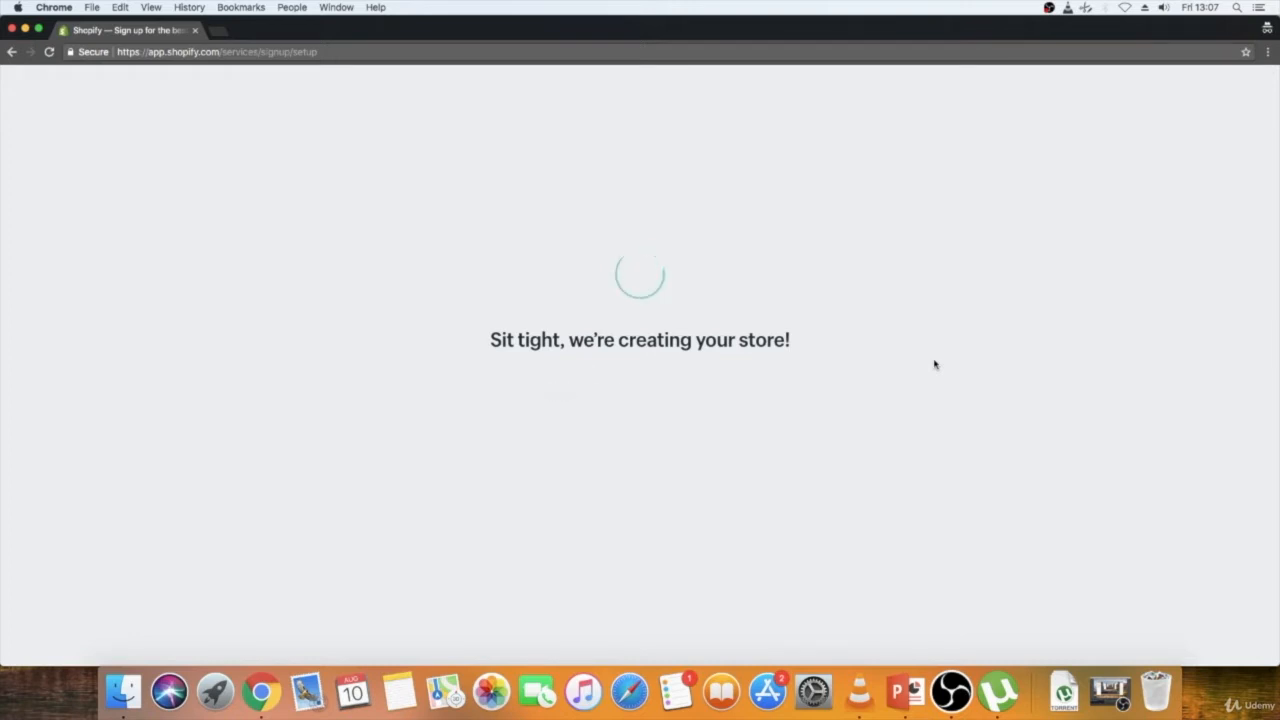
{"action": "left_click", "coordinate": [465, 231]}
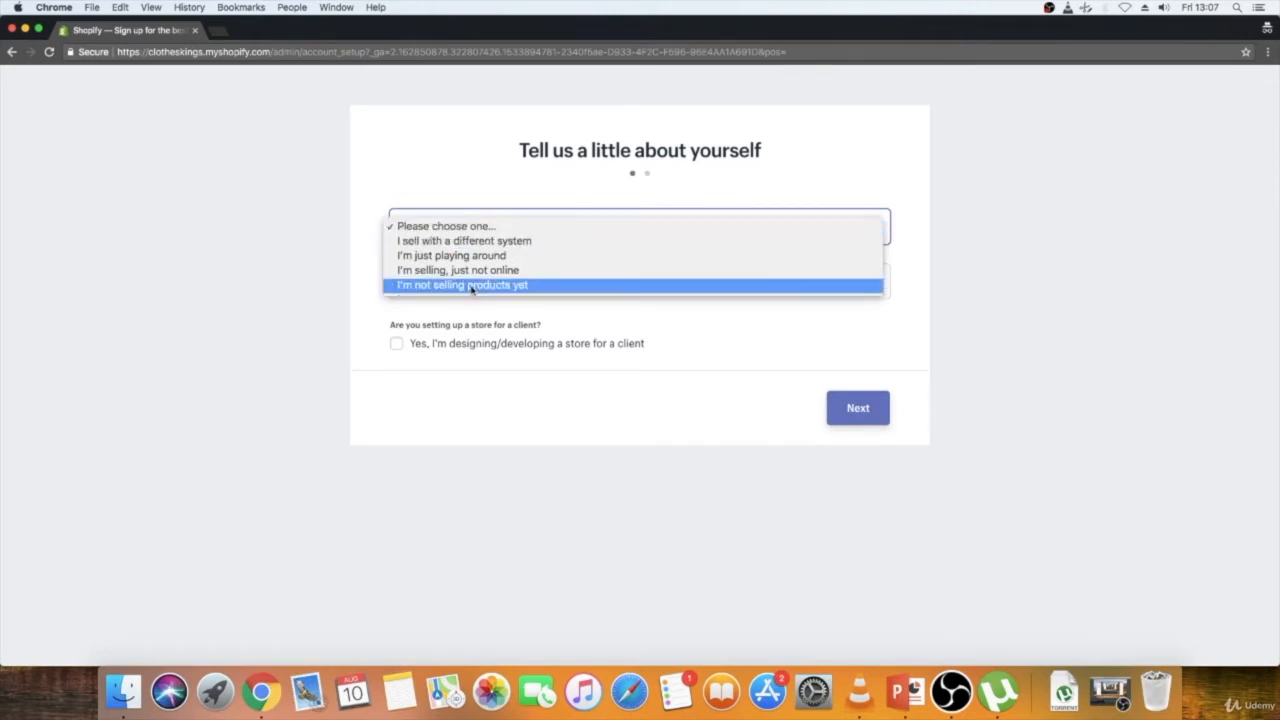
{"action": "left_click", "coordinate": [466, 242]}
{"action": "left_click", "coordinate": [466, 336]}
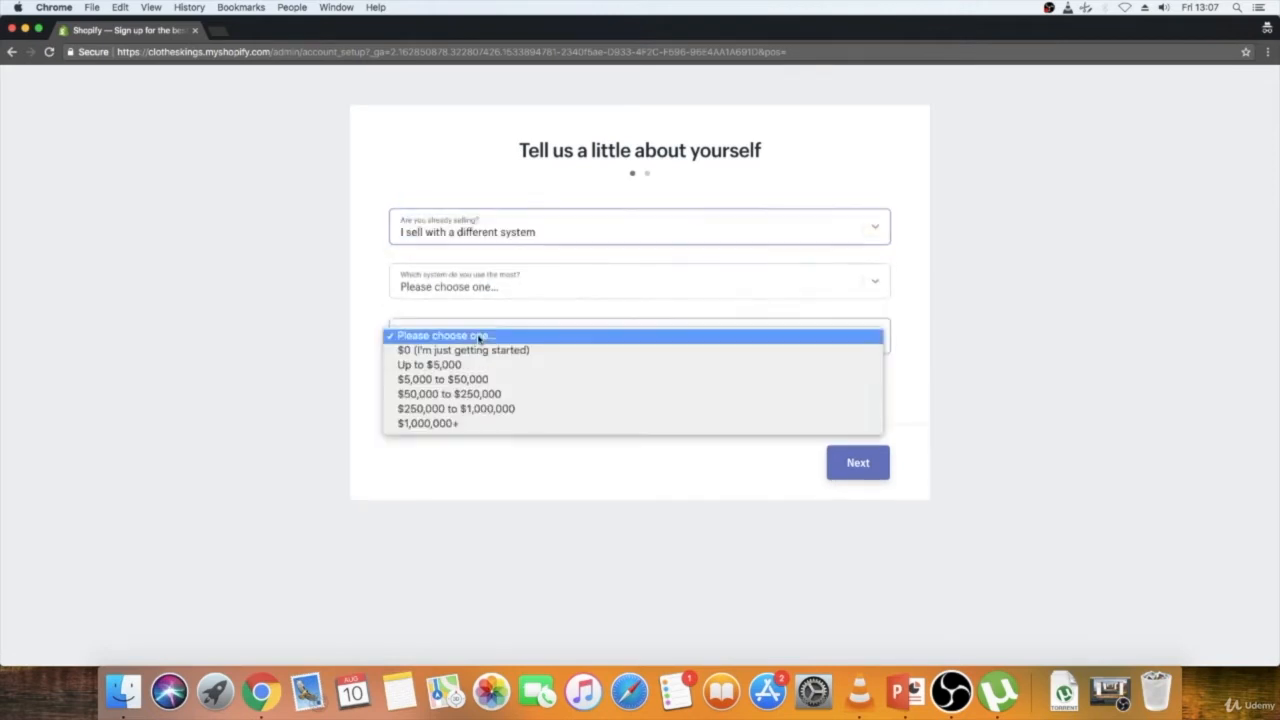
{"action": "left_click", "coordinate": [487, 396]}
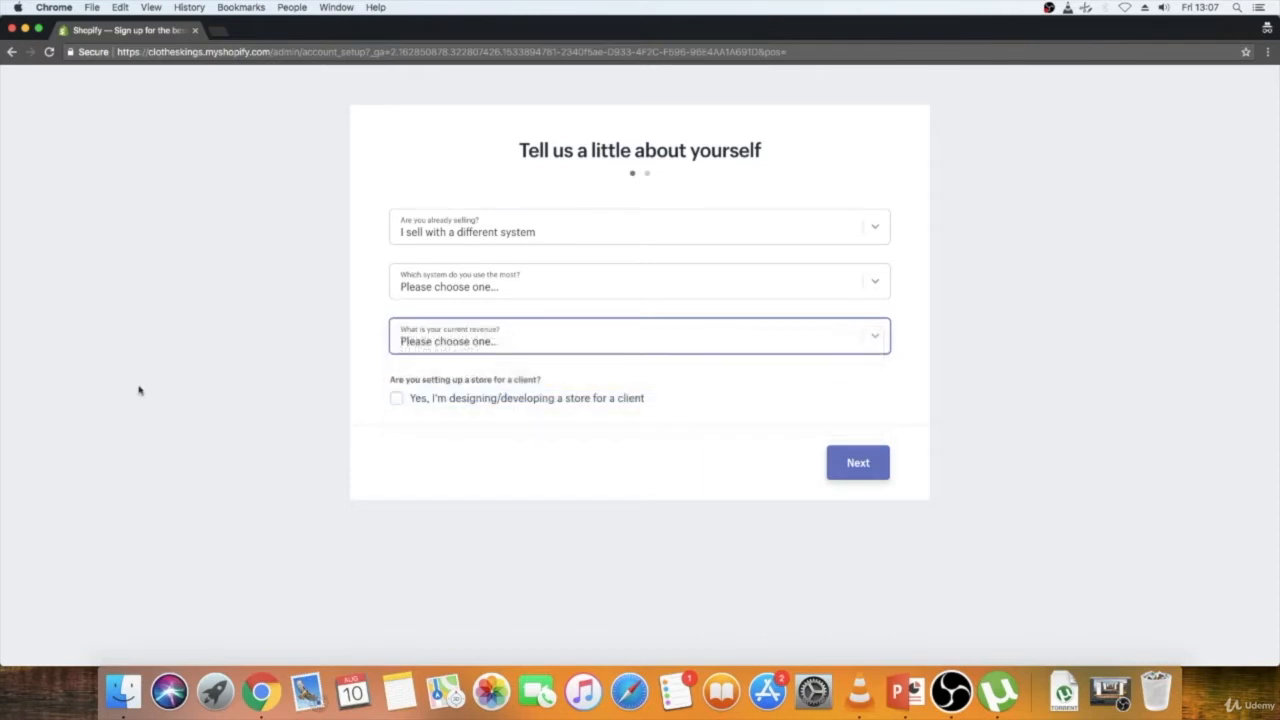
{"action": "left_click", "coordinate": [855, 468]}
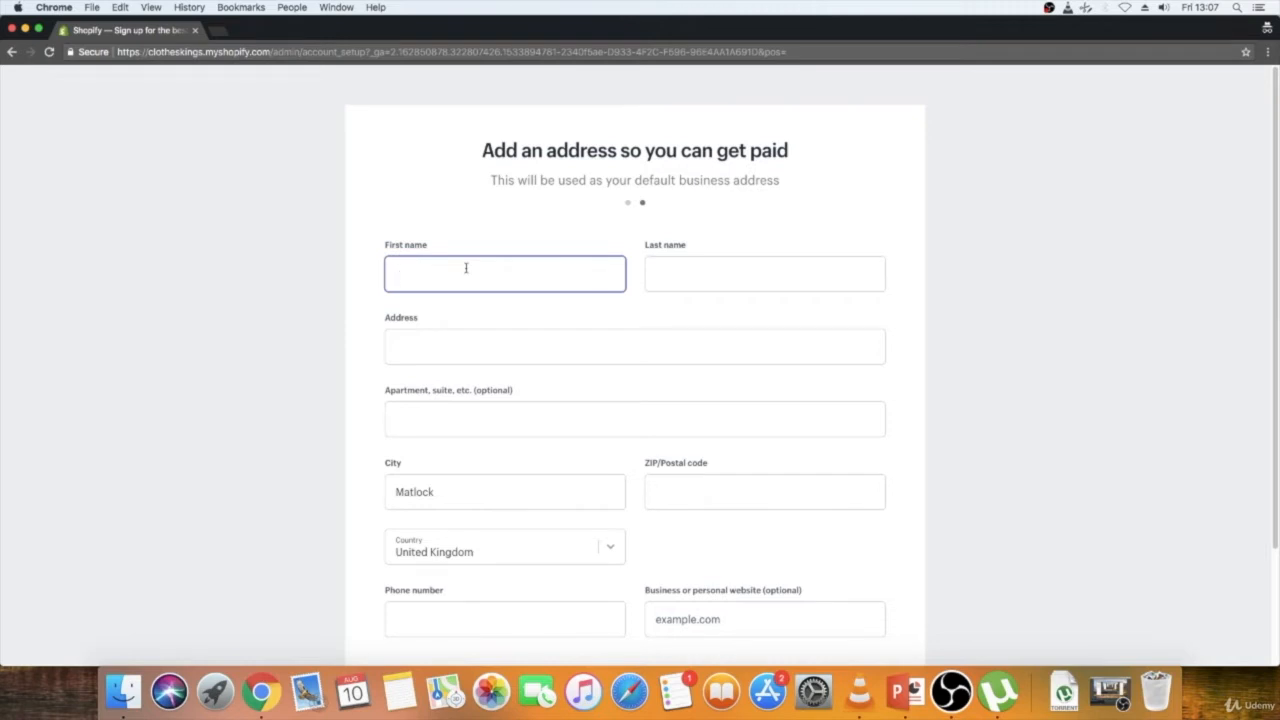
Step: Fill in the business address form with the store's contact e-mail and enter the store admin
{"action": "scroll", "coordinate": [770, 466], "scroll_direction": "down", "scroll_amount": 3}
{"action": "left_click", "coordinate": [770, 466]}
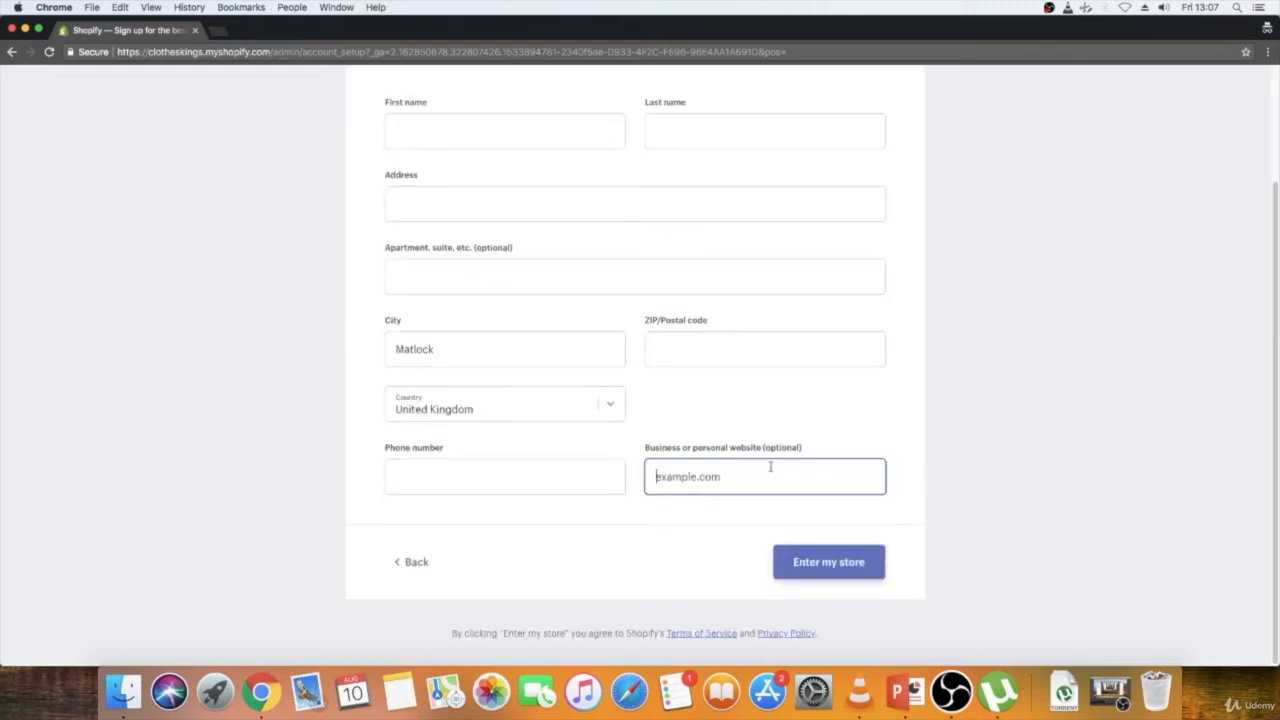
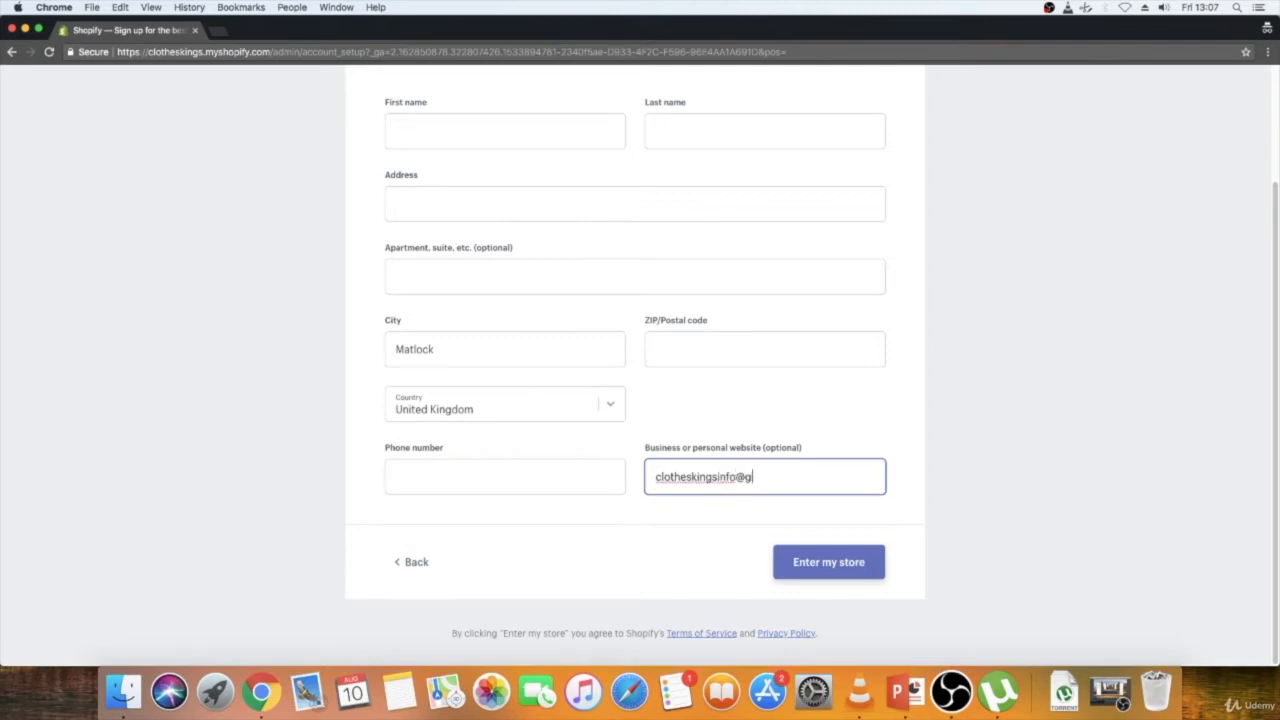
{"action": "left_click", "coordinate": [700, 516]}
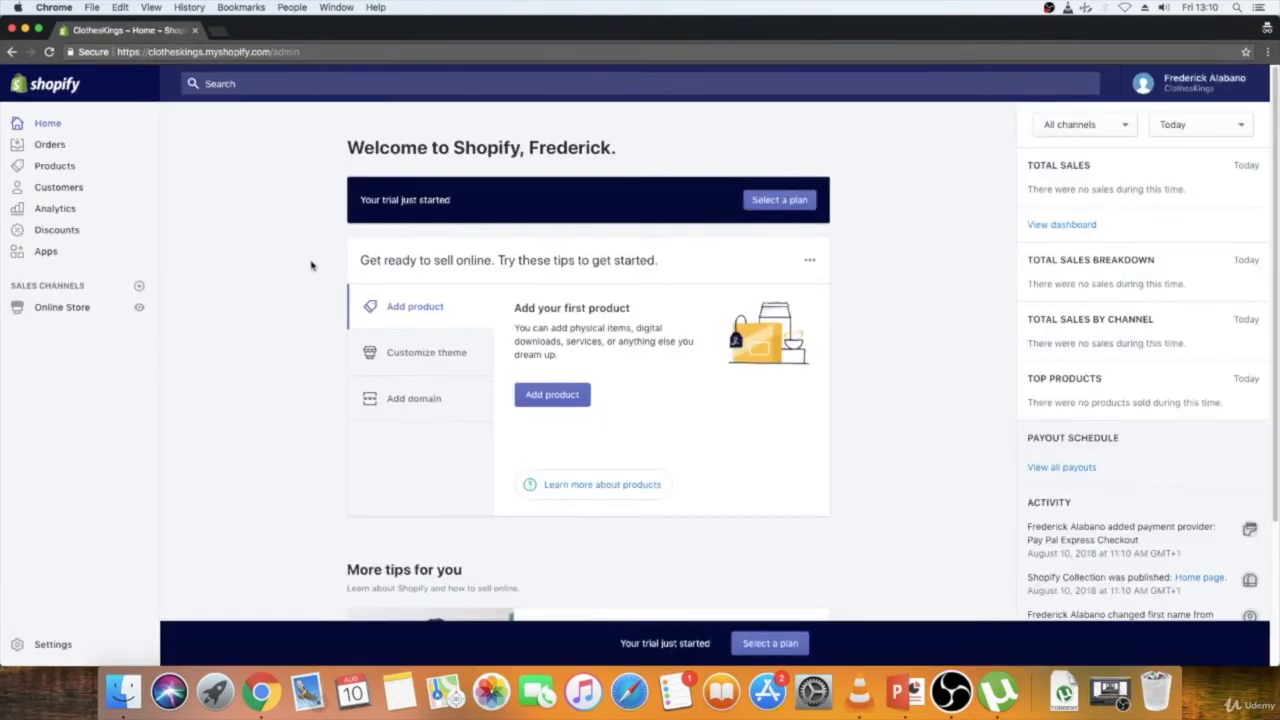
Step: Pick the Basic Shopify plan at $29 USD per month
{"action": "left_click", "coordinate": [777, 204]}
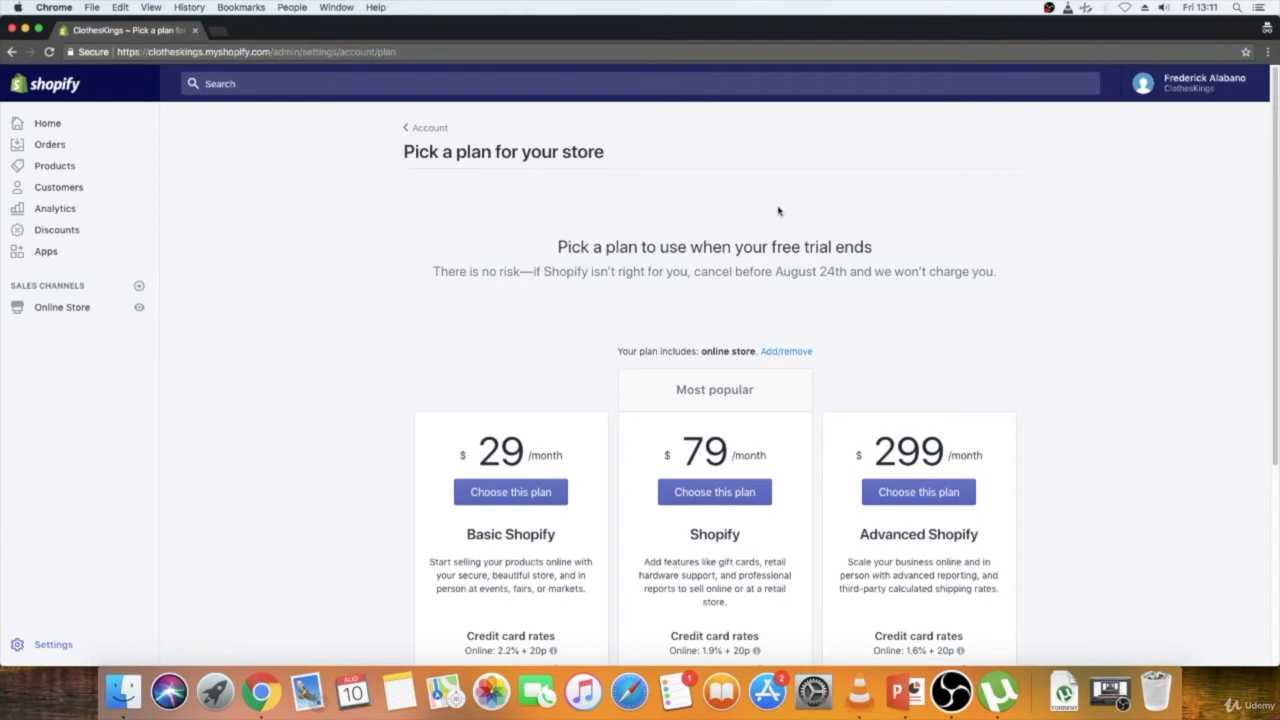
{"action": "scroll", "coordinate": [778, 210], "scroll_direction": "down", "scroll_amount": 5}
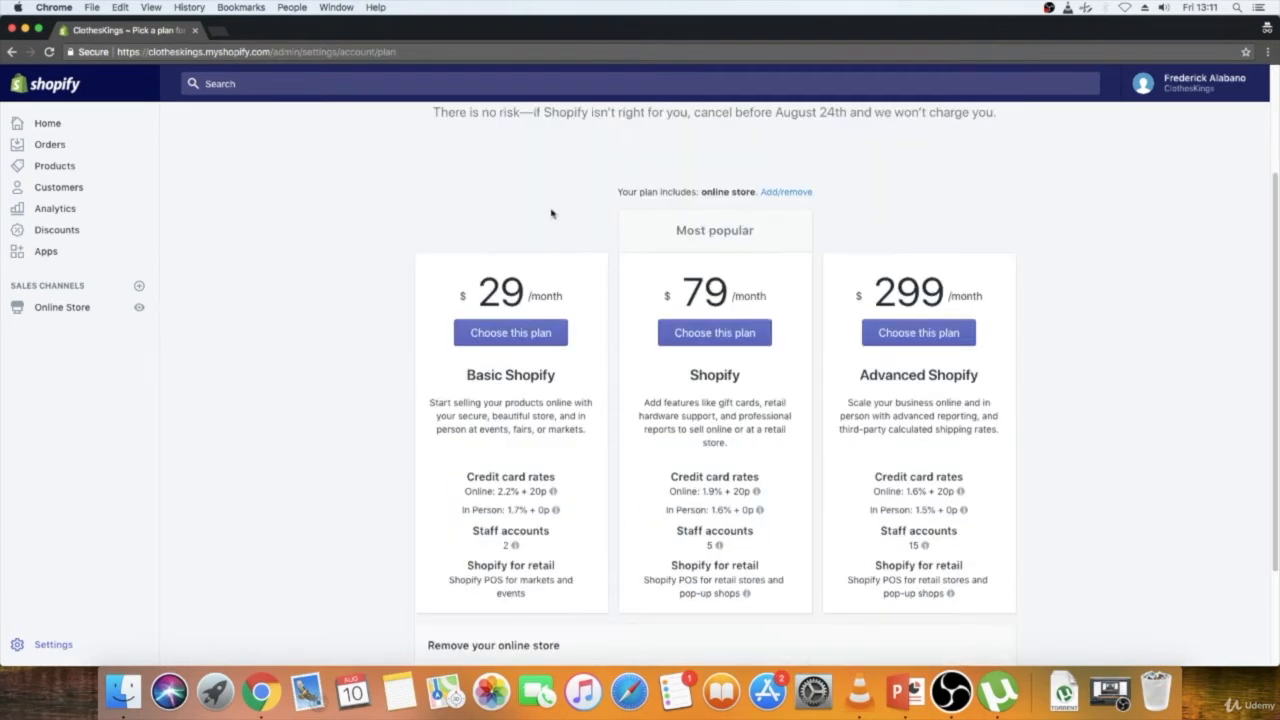
{"action": "left_click", "coordinate": [490, 336]}
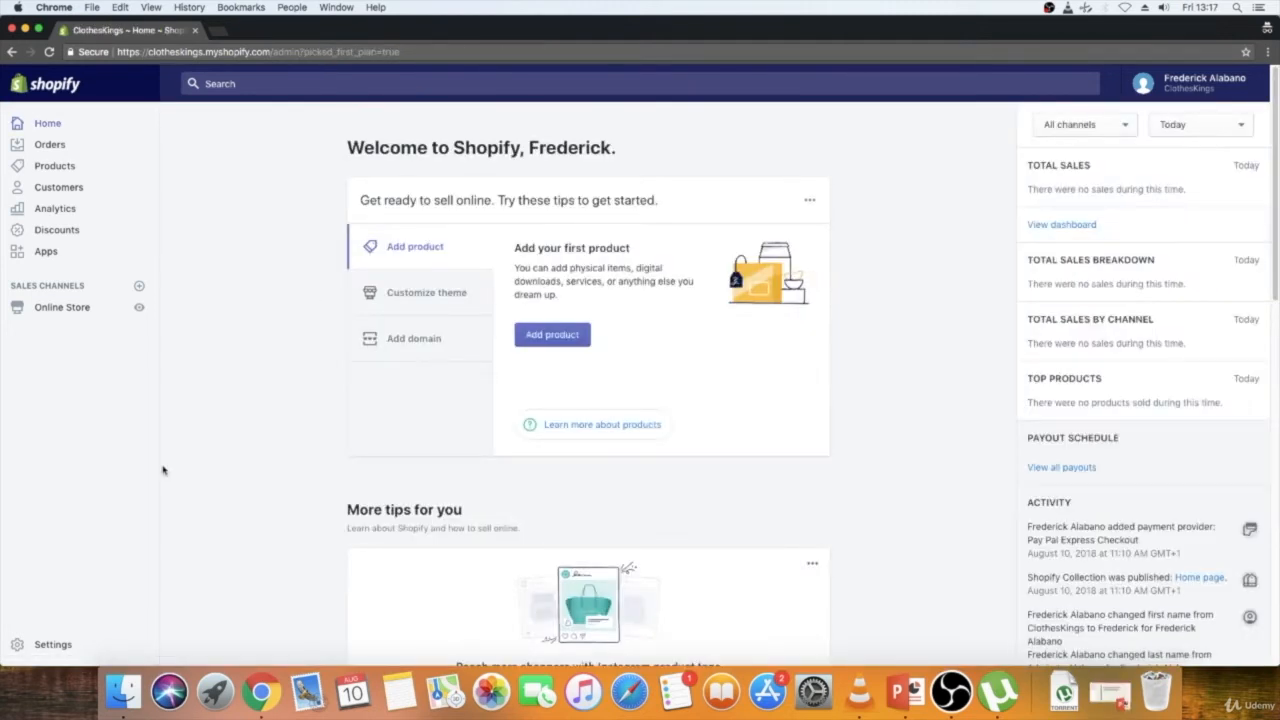
Step: Disable the store password in Online Store Preferences, save, and go to Domains
{"action": "left_click", "coordinate": [88, 311]}
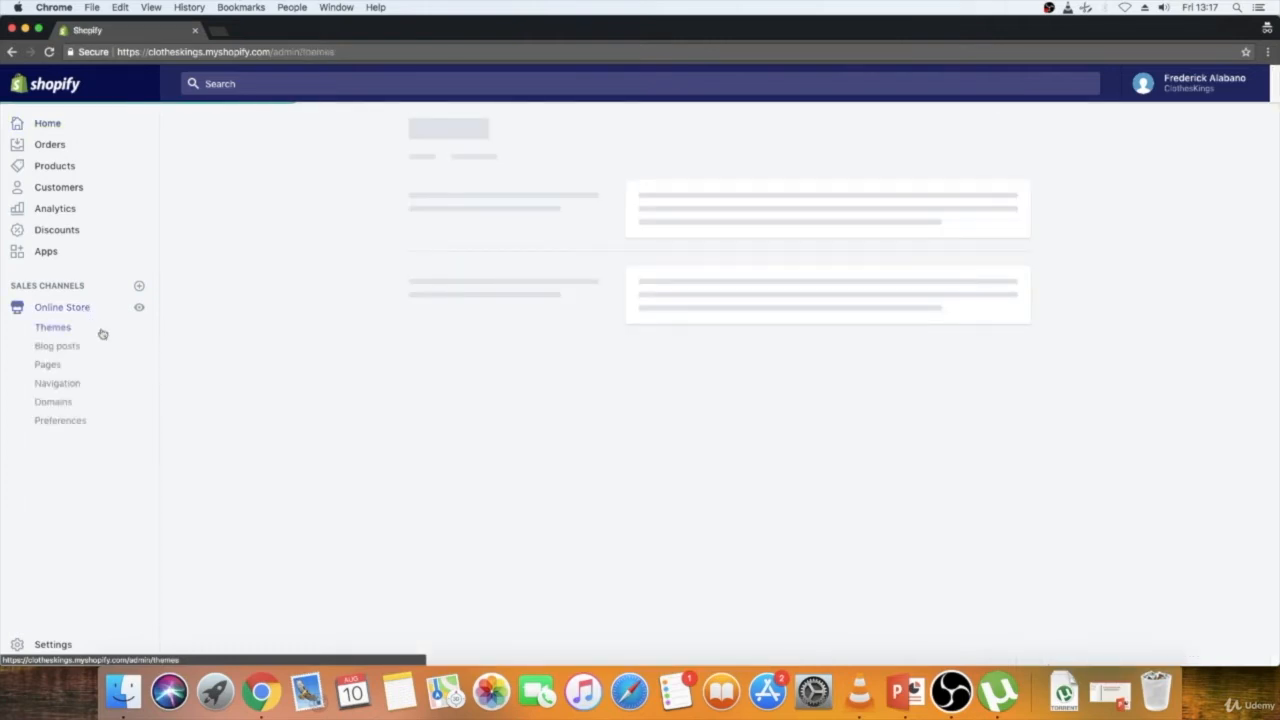
{"action": "left_click", "coordinate": [60, 420]}
{"action": "scroll", "coordinate": [474, 237], "scroll_direction": "down", "scroll_amount": 5}
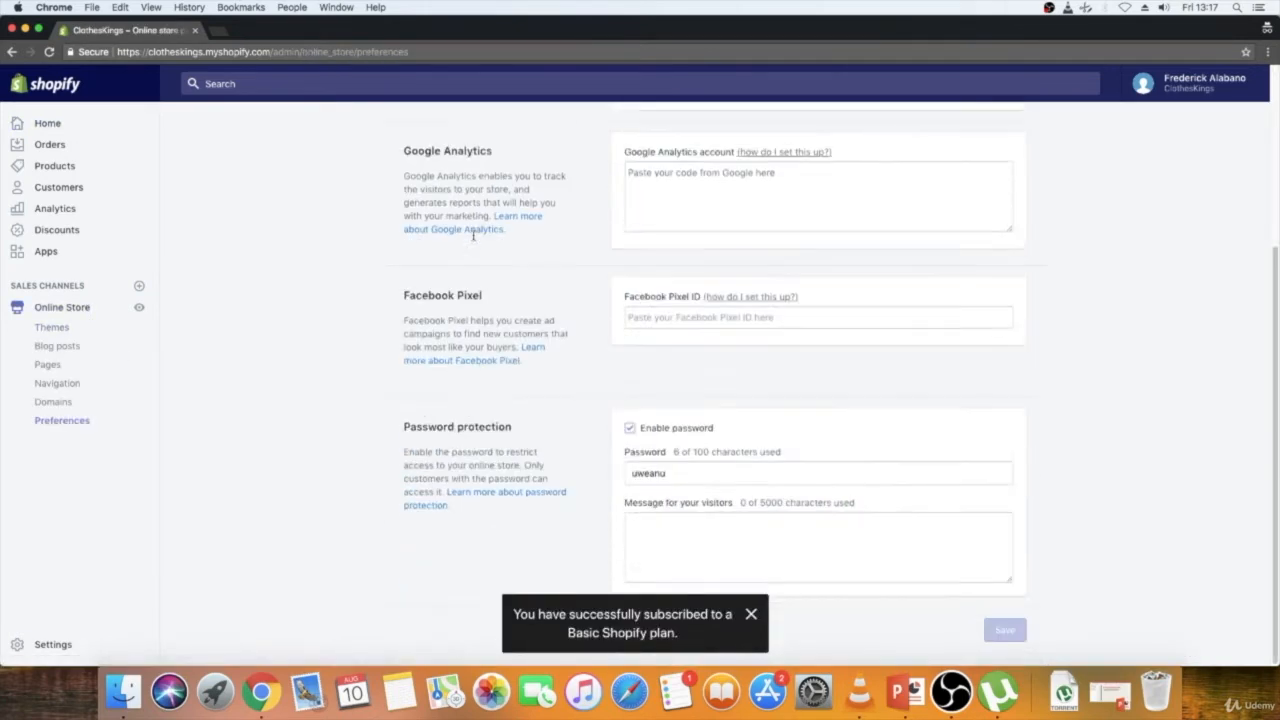
{"action": "left_click", "coordinate": [652, 430]}
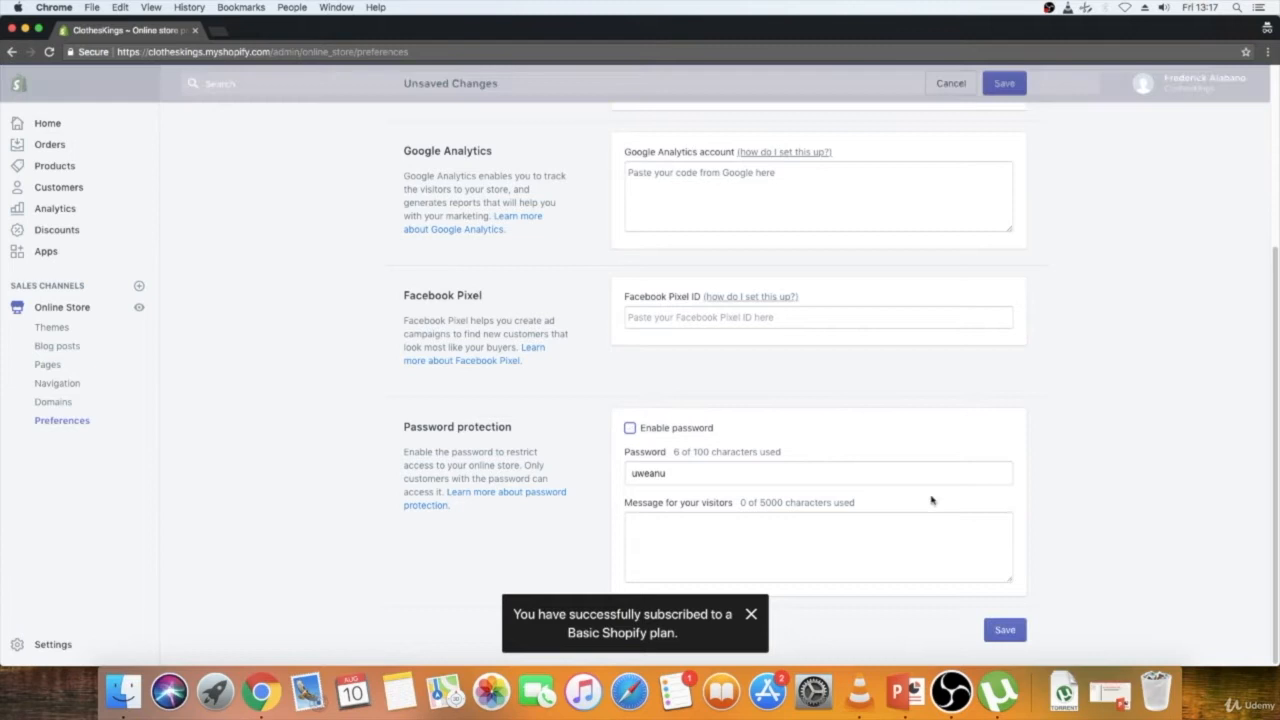
{"action": "left_click", "coordinate": [1008, 631]}
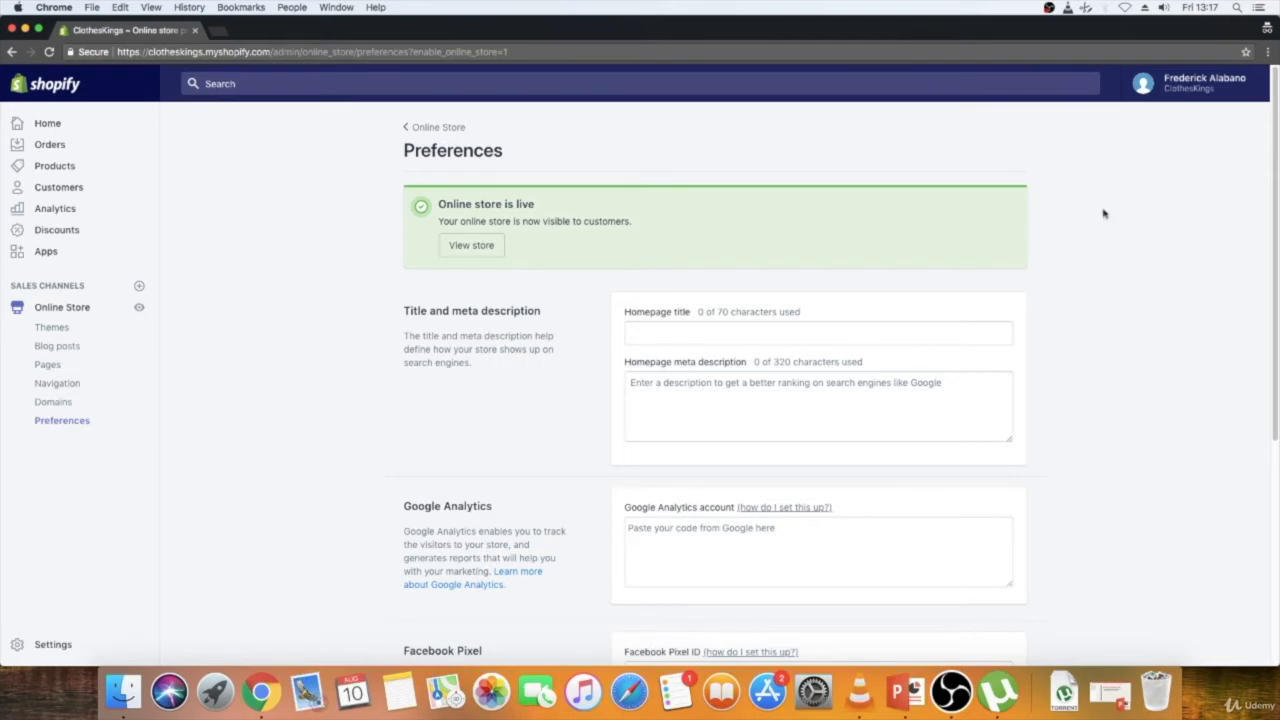
{"action": "left_click", "coordinate": [54, 402]}
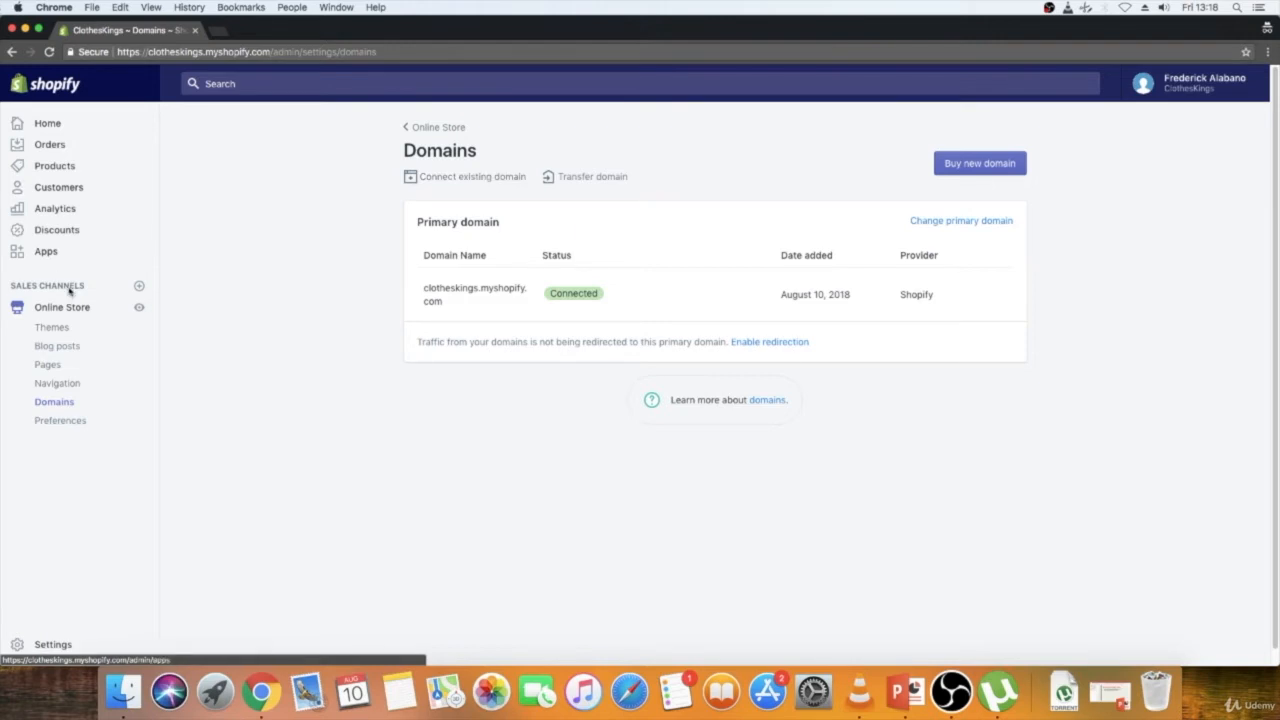
Step: Open Online Store > Themes, where Debut is the current theme
{"action": "left_click", "coordinate": [68, 328]}
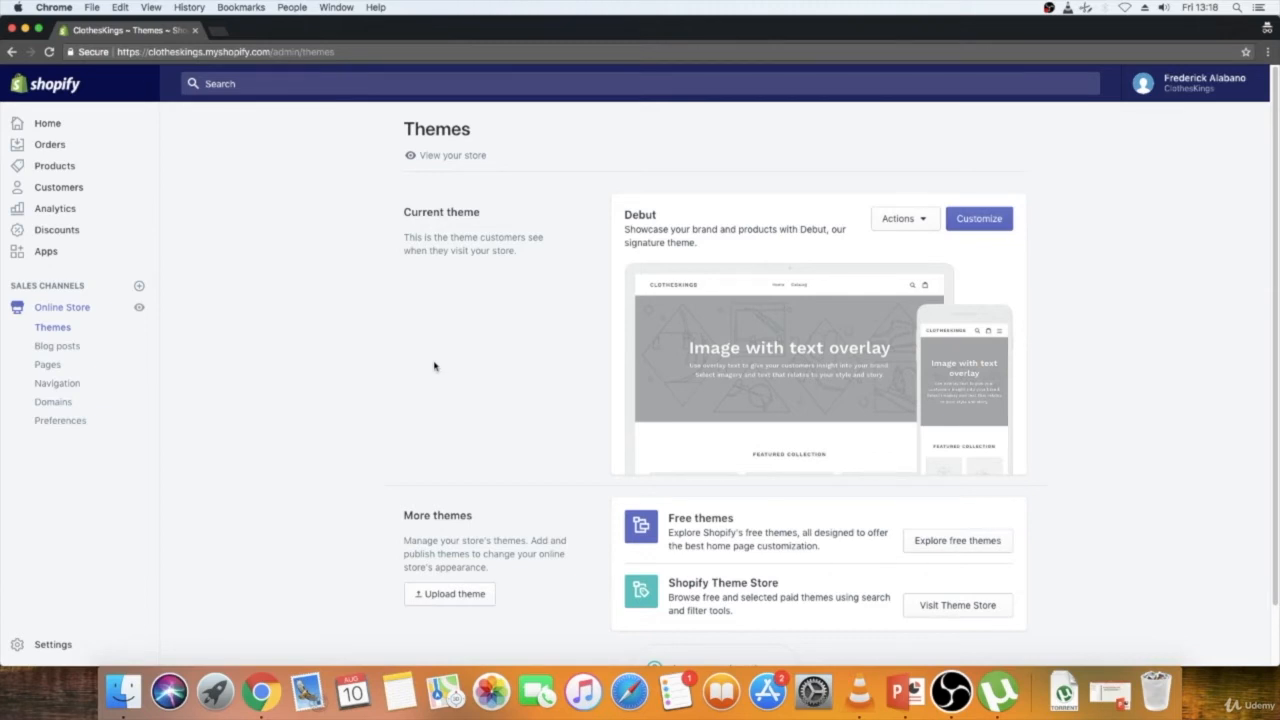
Step: Add the free Brooklyn theme to the store from the free themes list
{"action": "left_click", "coordinate": [973, 540]}
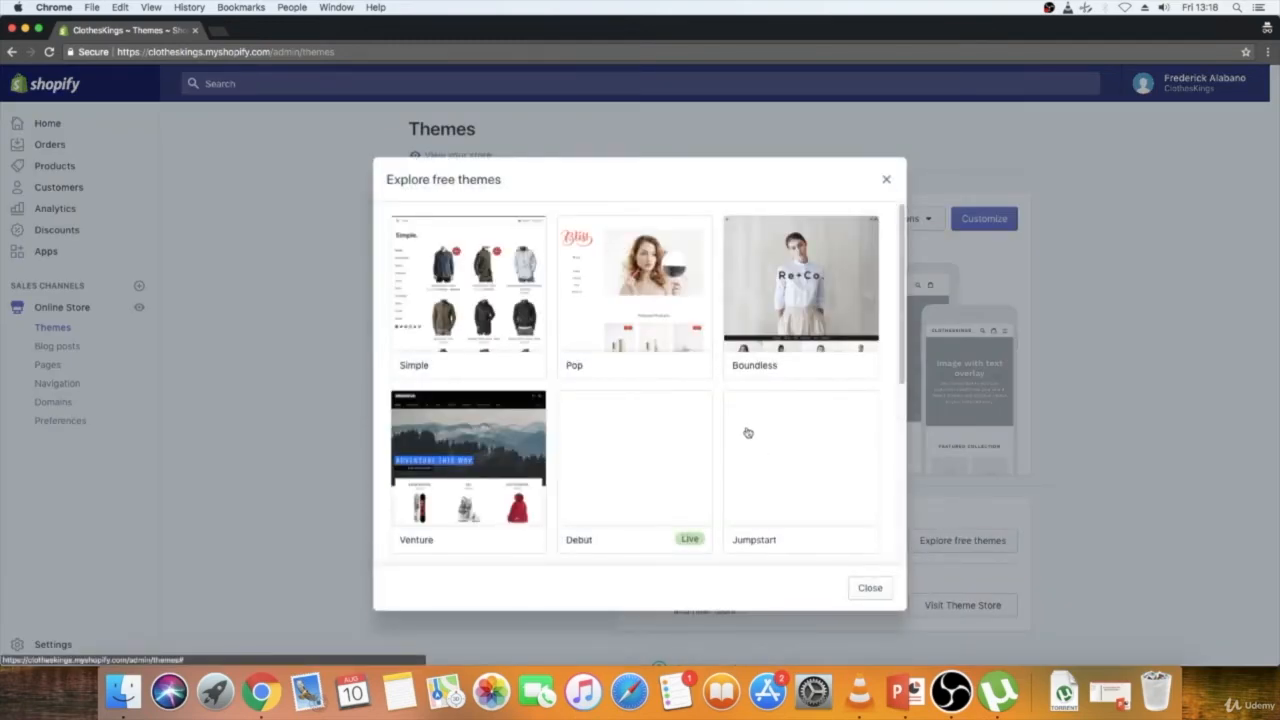
{"action": "scroll", "coordinate": [746, 431], "scroll_direction": "down", "scroll_amount": 5}
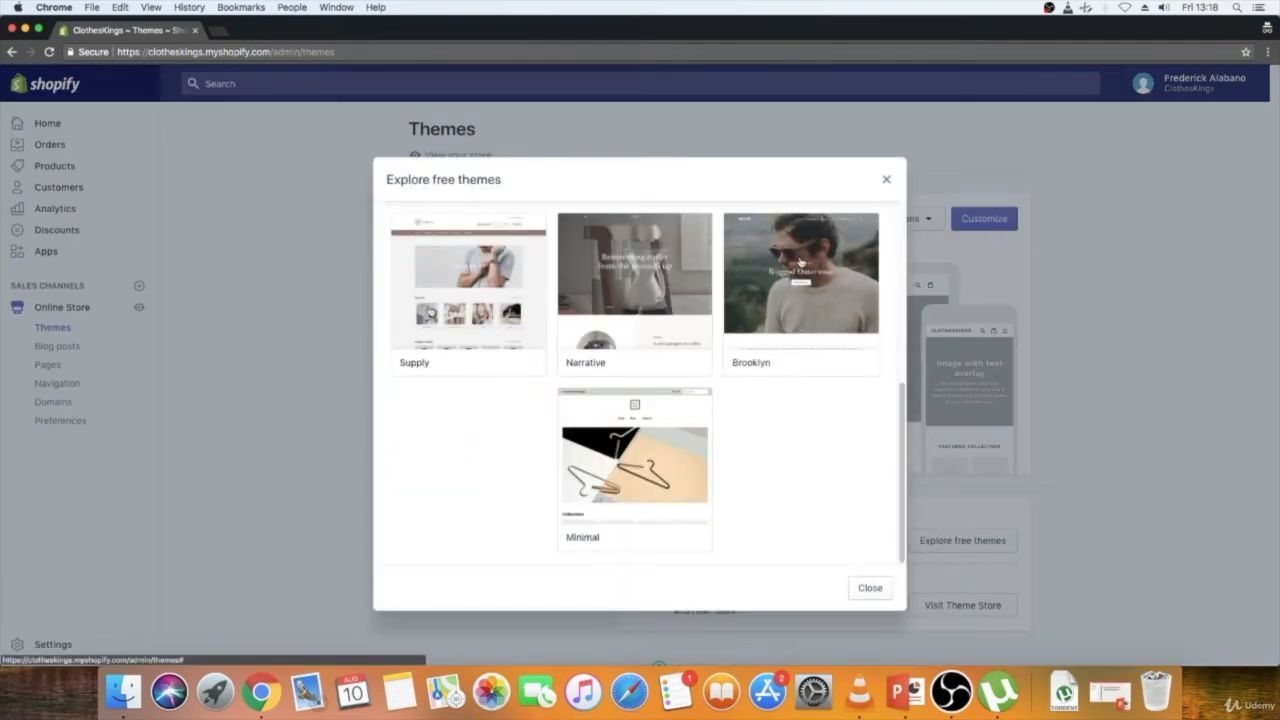
{"action": "left_click", "coordinate": [801, 263]}
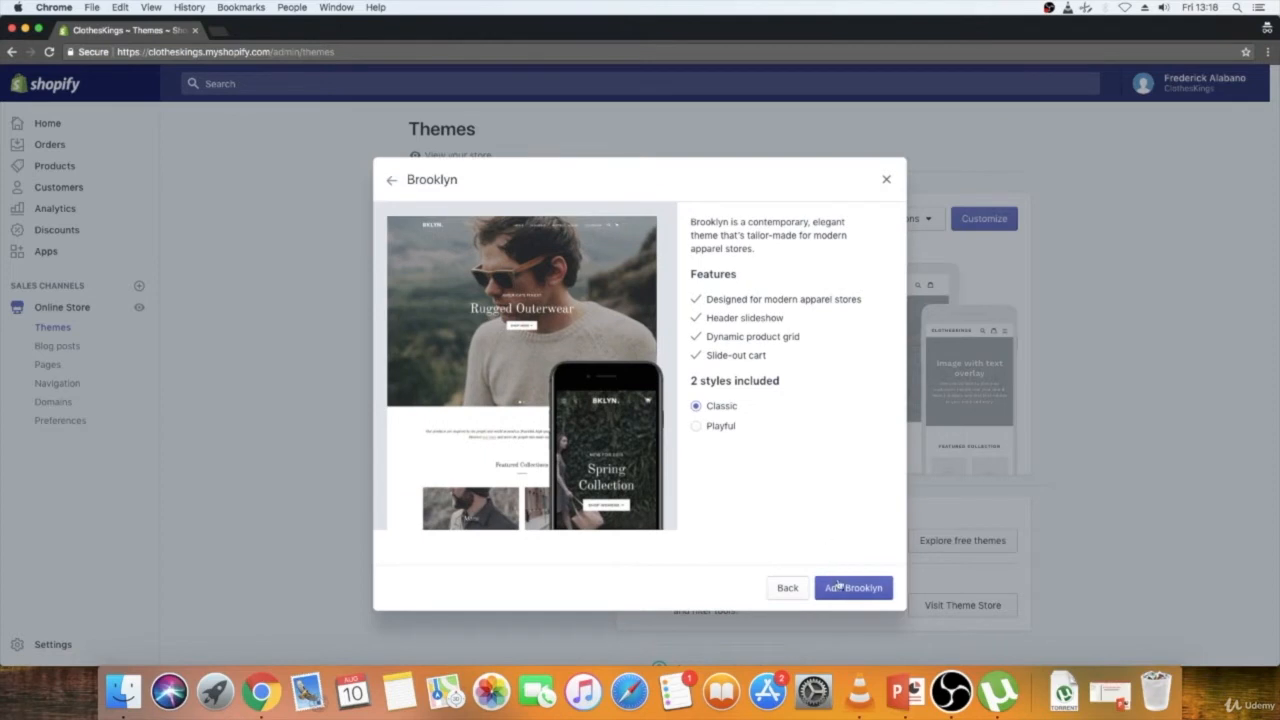
{"action": "left_click", "coordinate": [842, 588]}
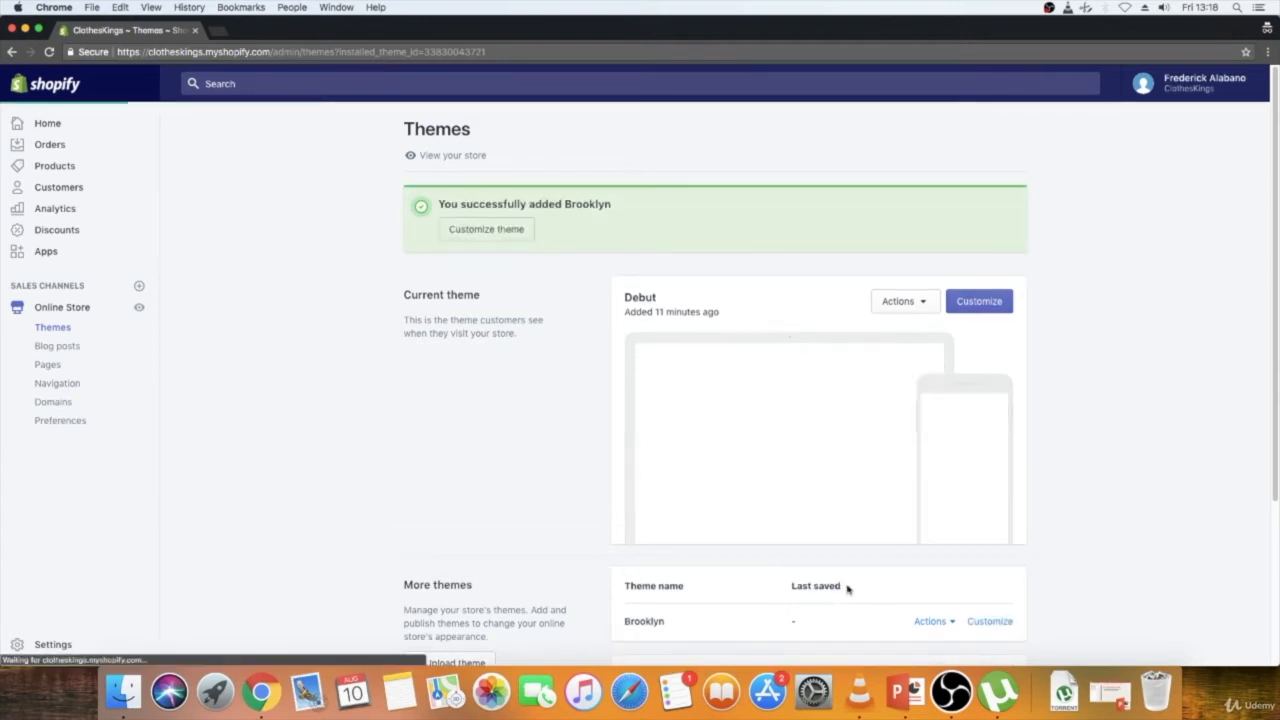
Step: Publish Brooklyn as the store's live theme, replacing Debut
{"action": "left_click", "coordinate": [947, 623]}
{"action": "left_click", "coordinate": [950, 645]}
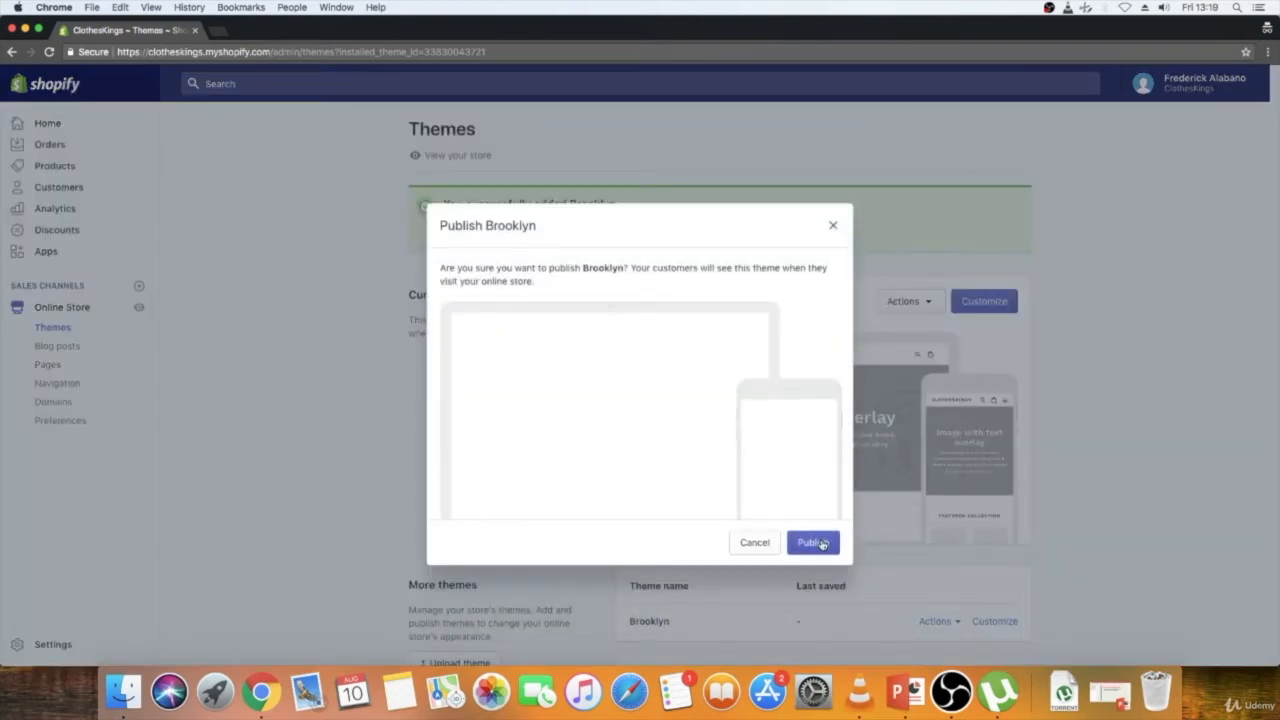
{"action": "left_click", "coordinate": [812, 542]}
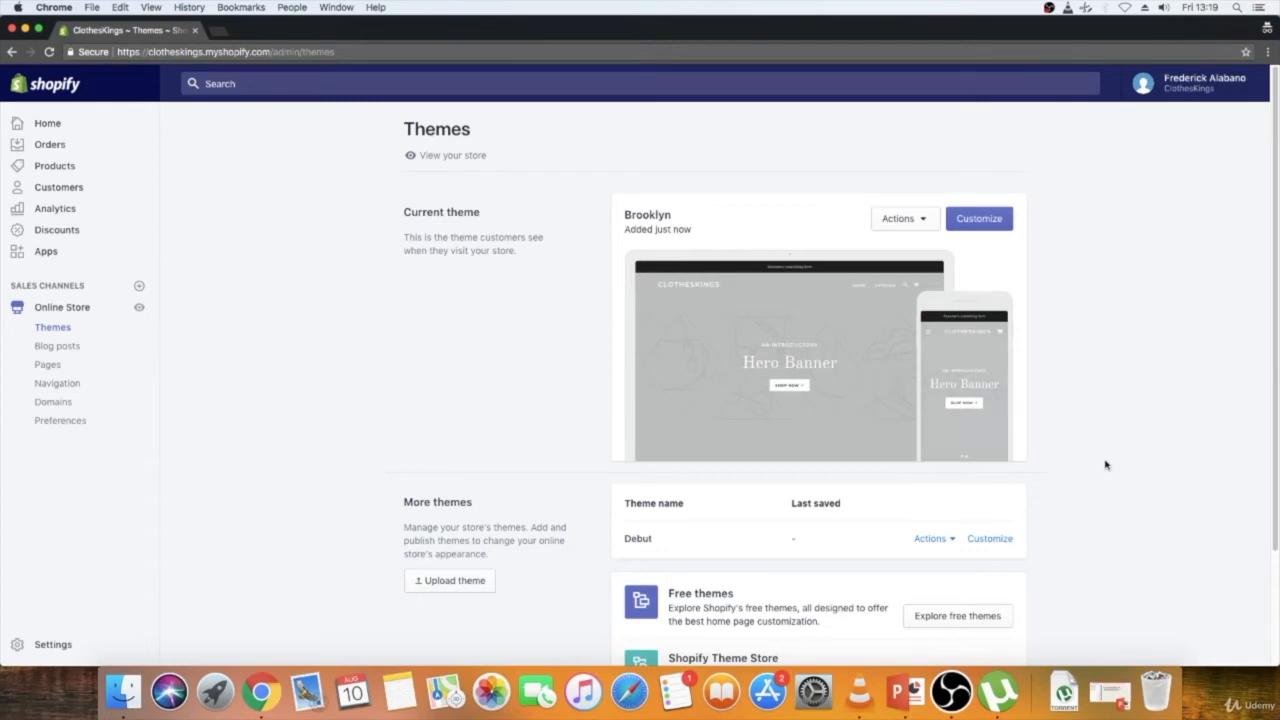
Step: Open Settings > General to view the ClothesKings store details and address
{"action": "left_click", "coordinate": [40, 644]}
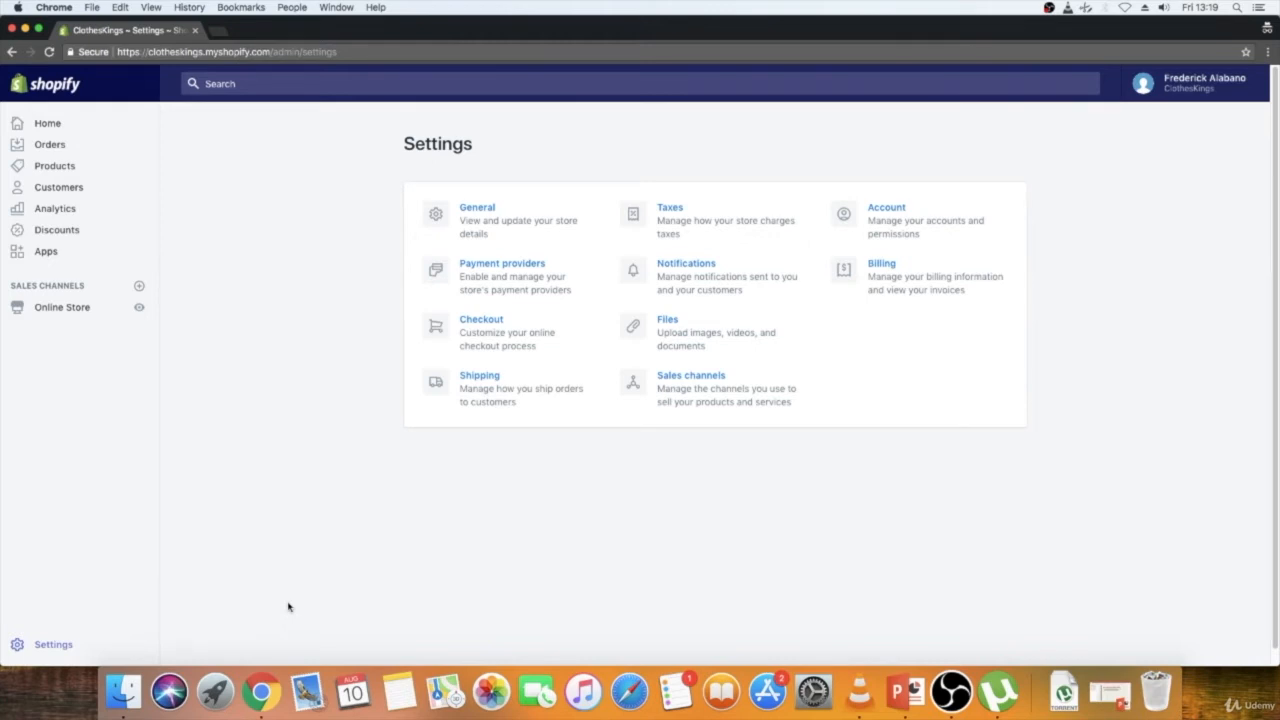
{"action": "left_click", "coordinate": [490, 216]}
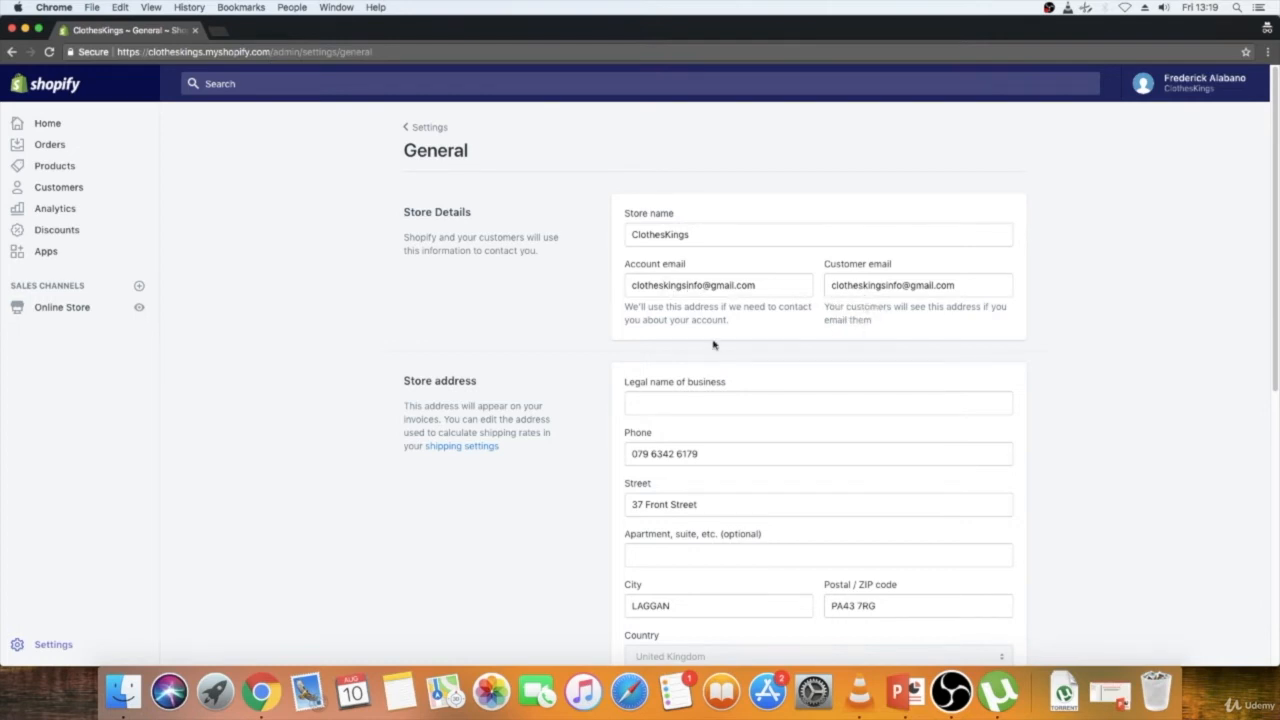
Step: Enter 'Clothes Kings' as the legal business name in General settings
{"action": "scroll", "coordinate": [640, 330], "scroll_direction": "down", "scroll_amount": 2}
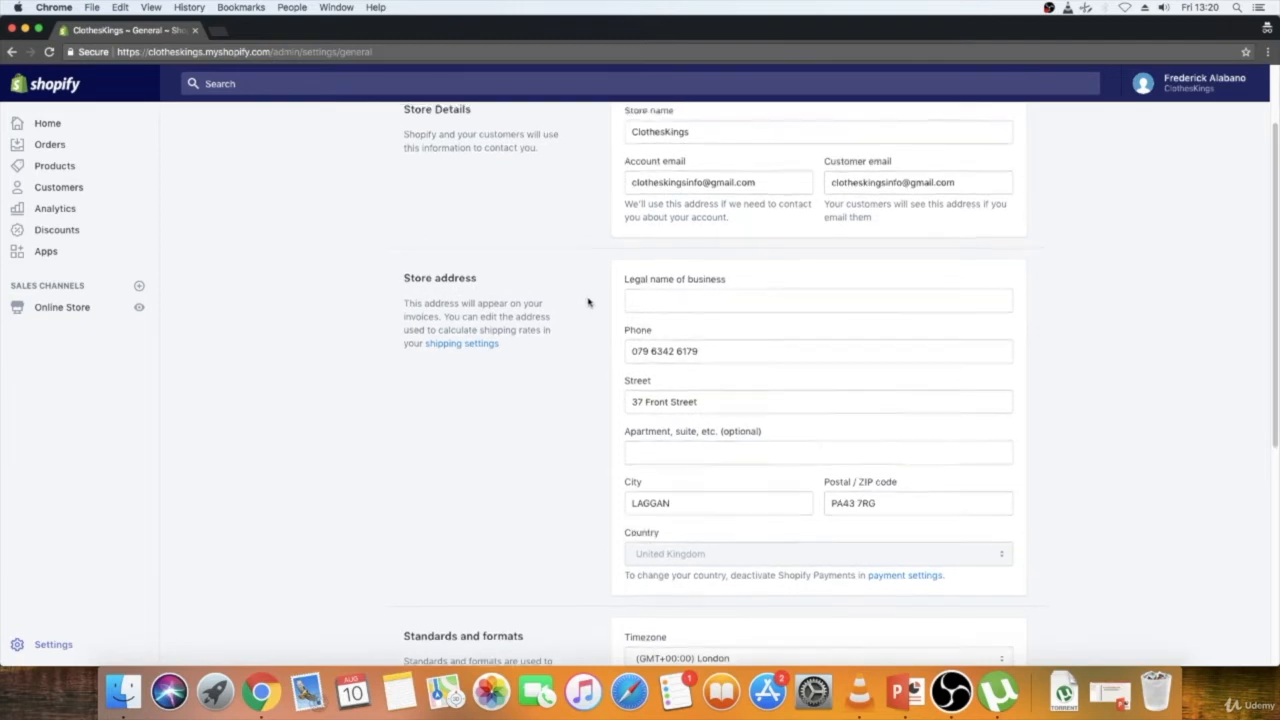
{"action": "scroll", "coordinate": [640, 320], "scroll_direction": "up", "scroll_amount": 1}
{"action": "left_click", "coordinate": [662, 338]}
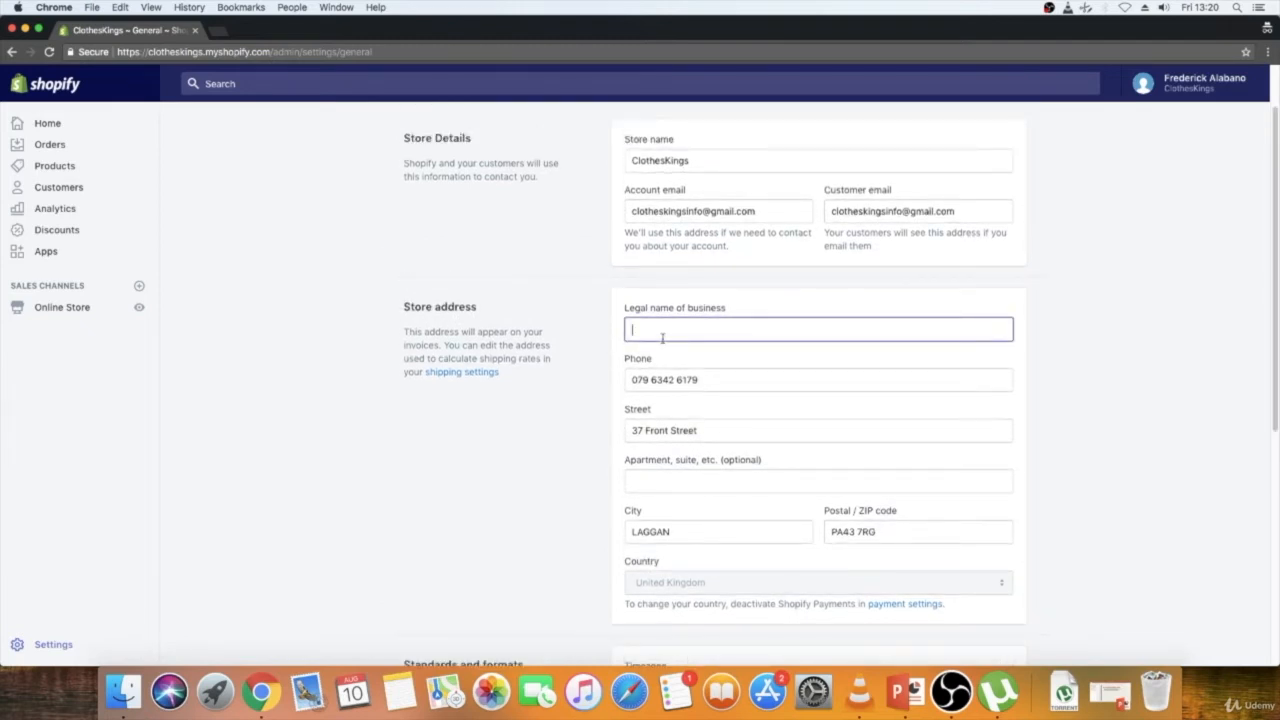
{"action": "type", "text": "C"}
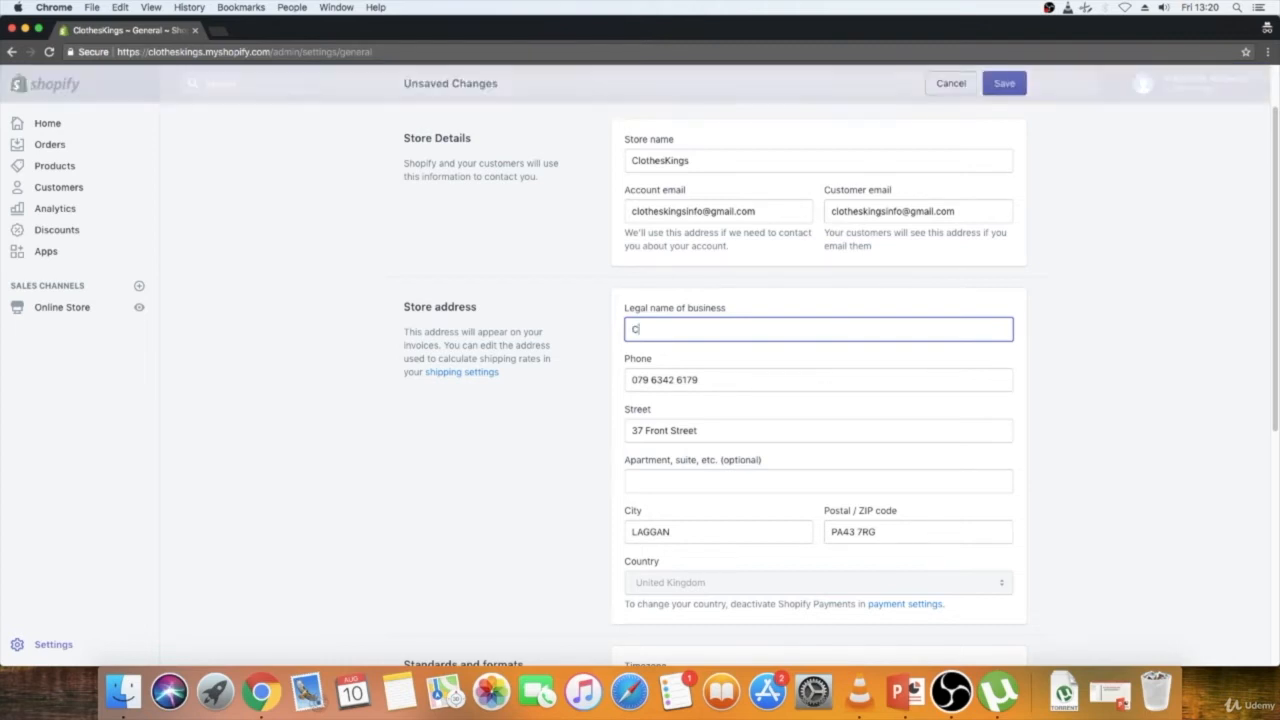
{"action": "type", "text": "lothes King"}
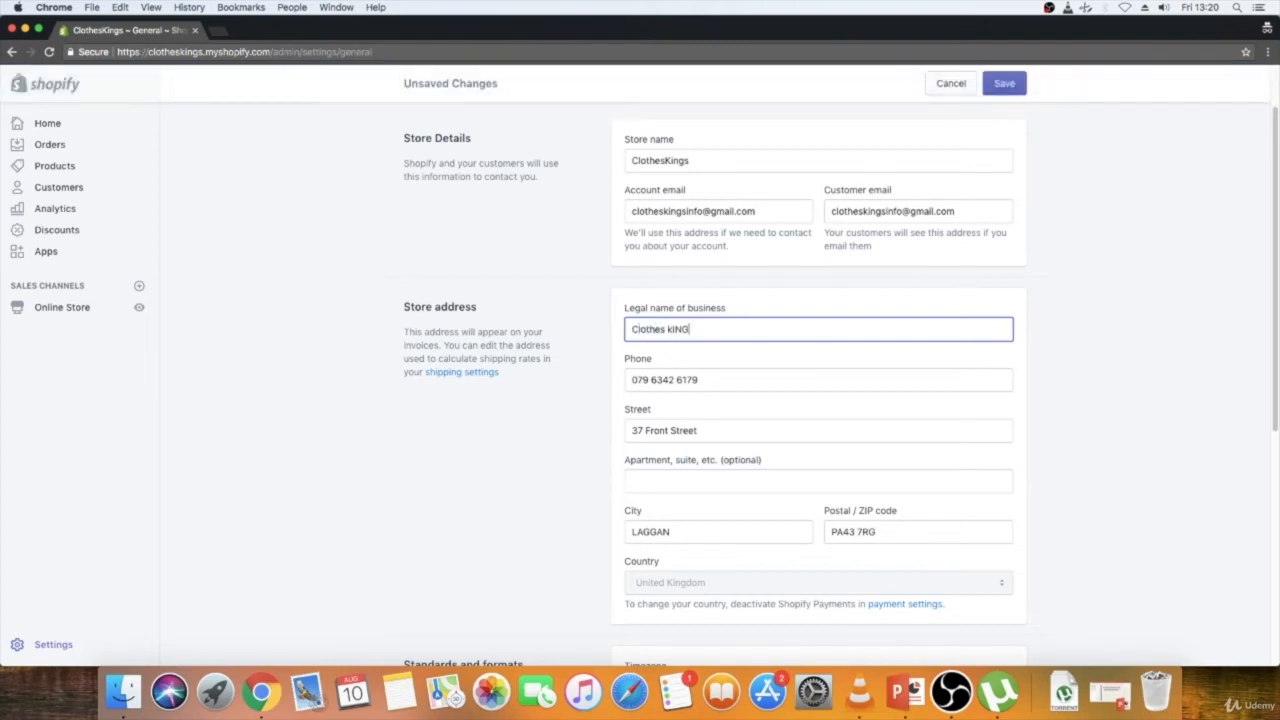
{"action": "key", "text": "BackSpace"}
{"action": "key", "text": "BackSpace"}
{"action": "key", "text": "BackSpace"}
{"action": "key", "text": "BackSpace"}
{"action": "type", "text": "Kings"}
{"action": "left_click", "coordinate": [436, 389]}
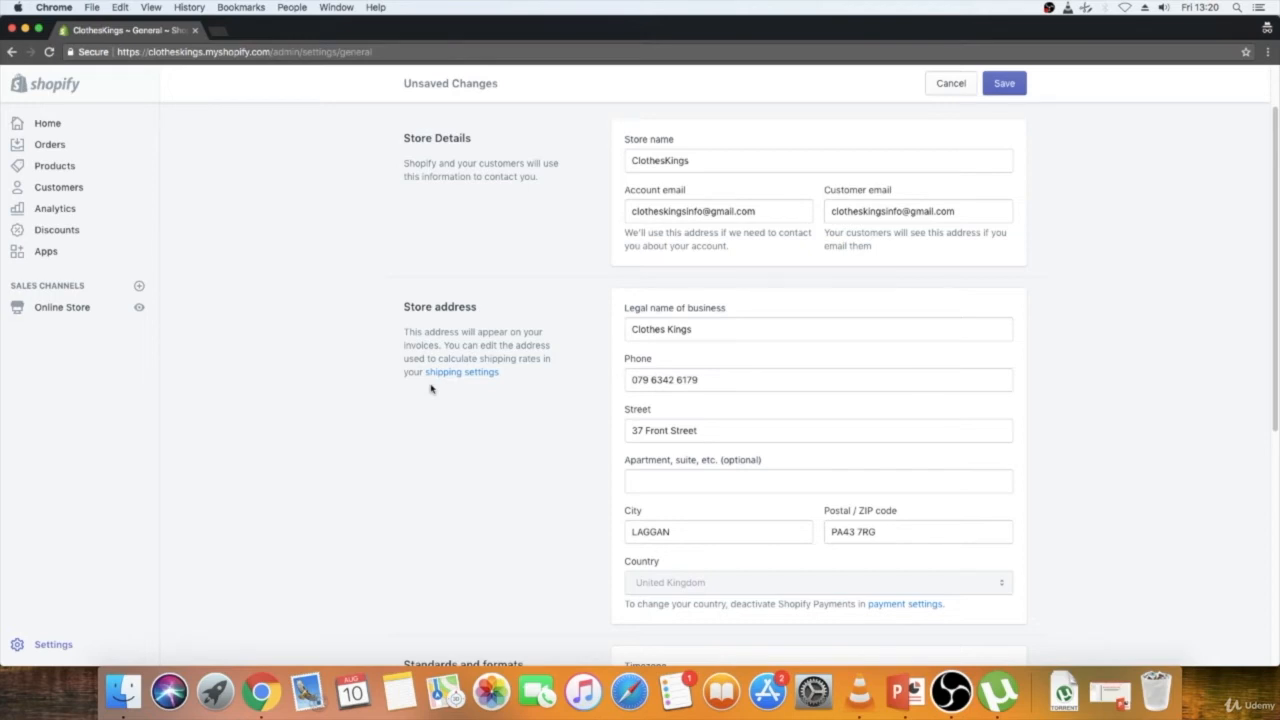
Step: Open the store Settings page in a new browser tab
{"action": "scroll", "coordinate": [431, 389], "scroll_direction": "down", "scroll_amount": 1}
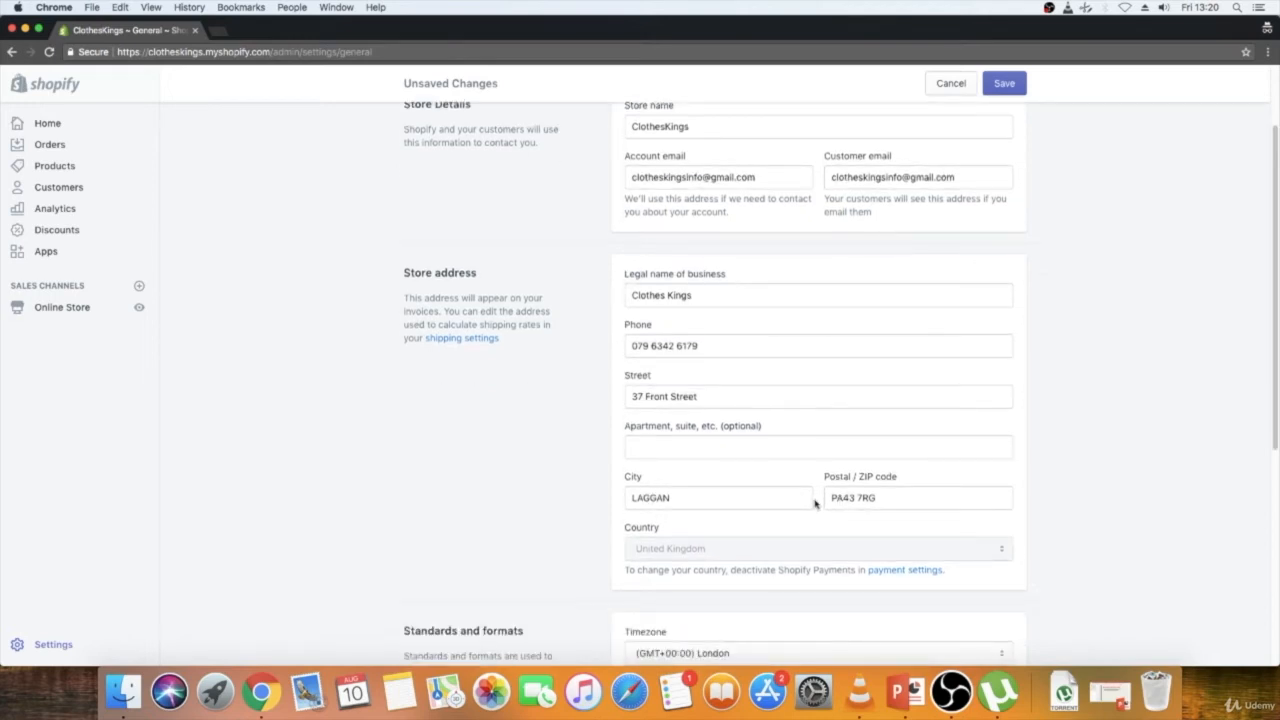
{"action": "scroll", "coordinate": [815, 503], "scroll_direction": "down", "scroll_amount": 5}
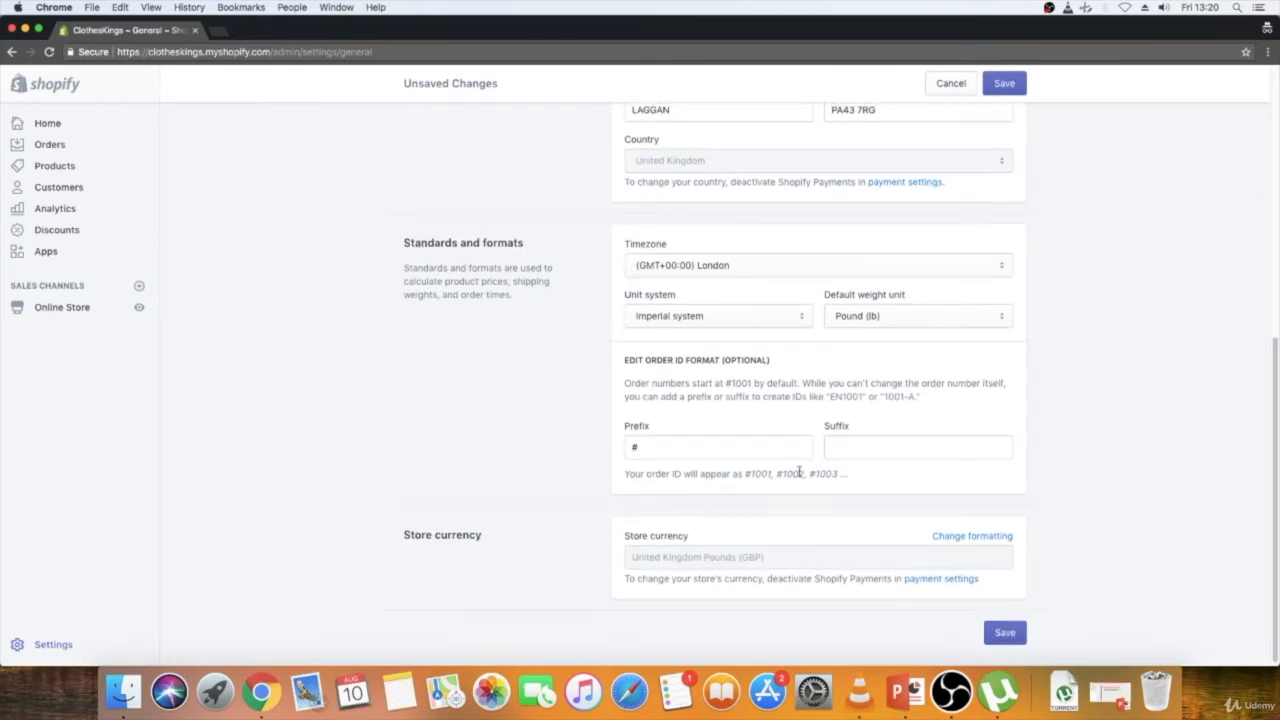
{"action": "scroll", "coordinate": [757, 469], "scroll_direction": "up", "scroll_amount": 2}
{"action": "right_click", "coordinate": [40, 655]}
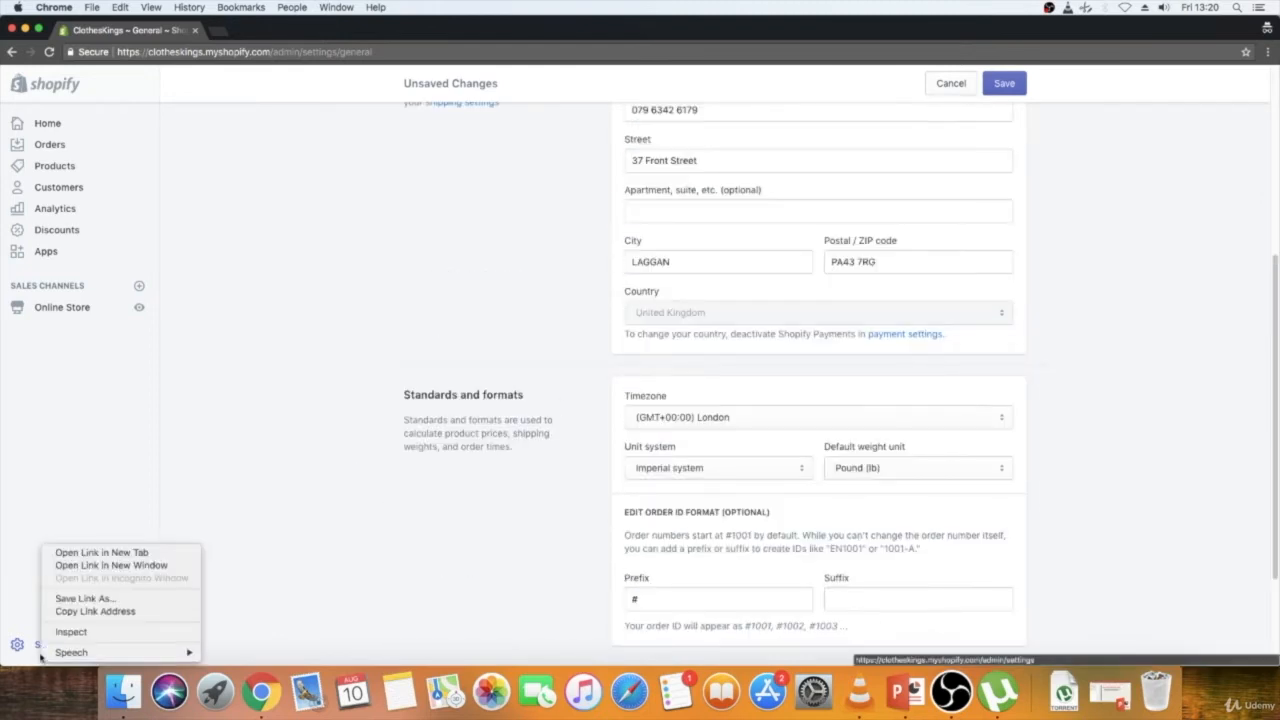
{"action": "left_click", "coordinate": [116, 552]}
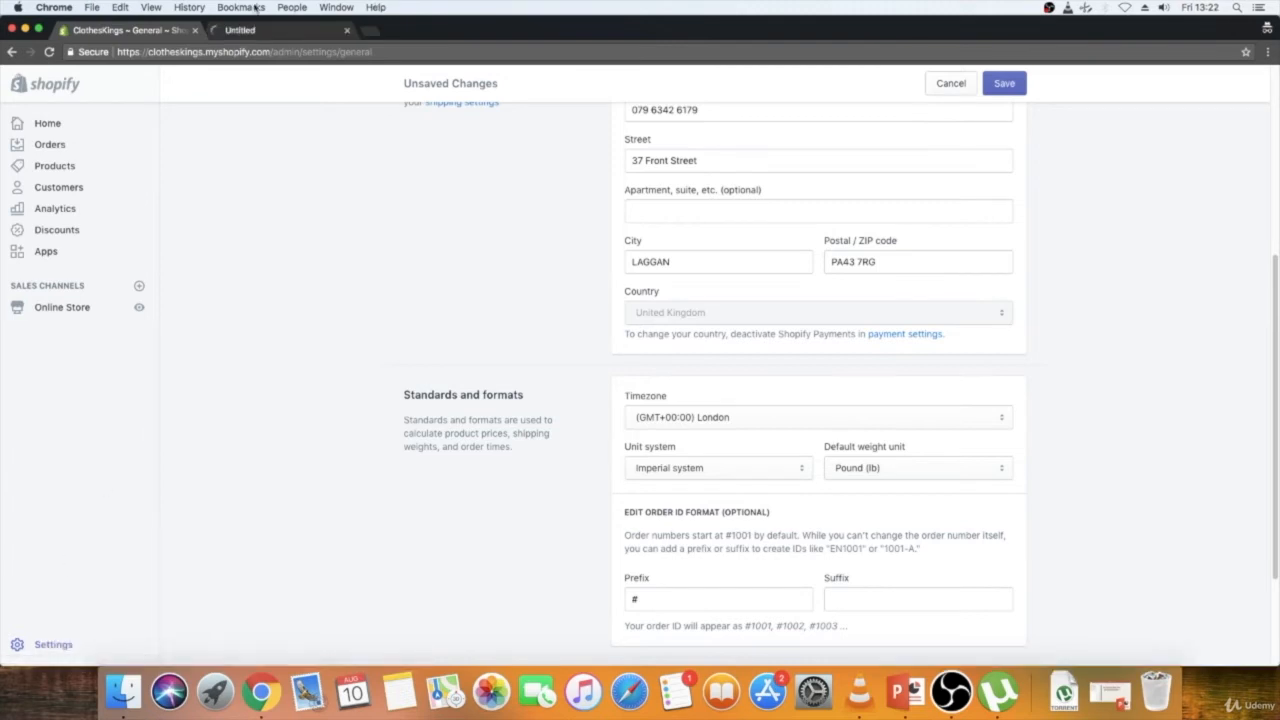
Step: In the new tab, deactivate Shopify Payments under Payment providers, then close the tab
{"action": "left_click", "coordinate": [226, 34]}
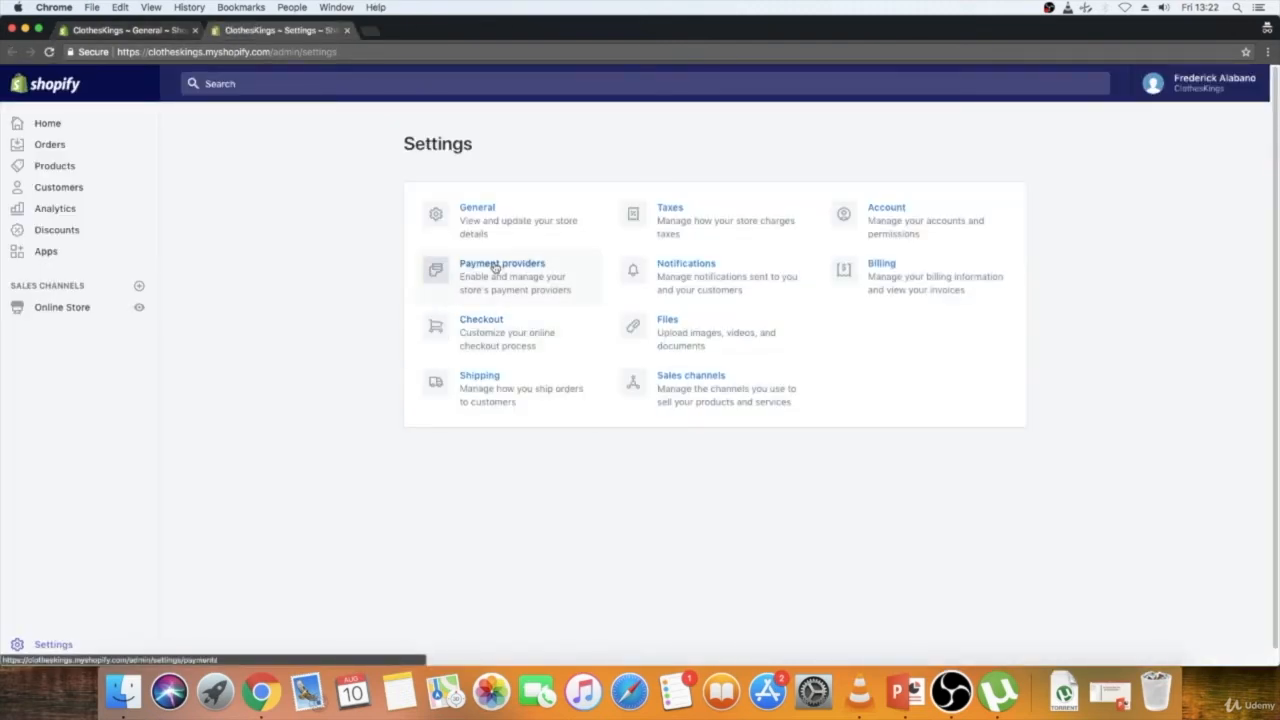
{"action": "left_click", "coordinate": [494, 268]}
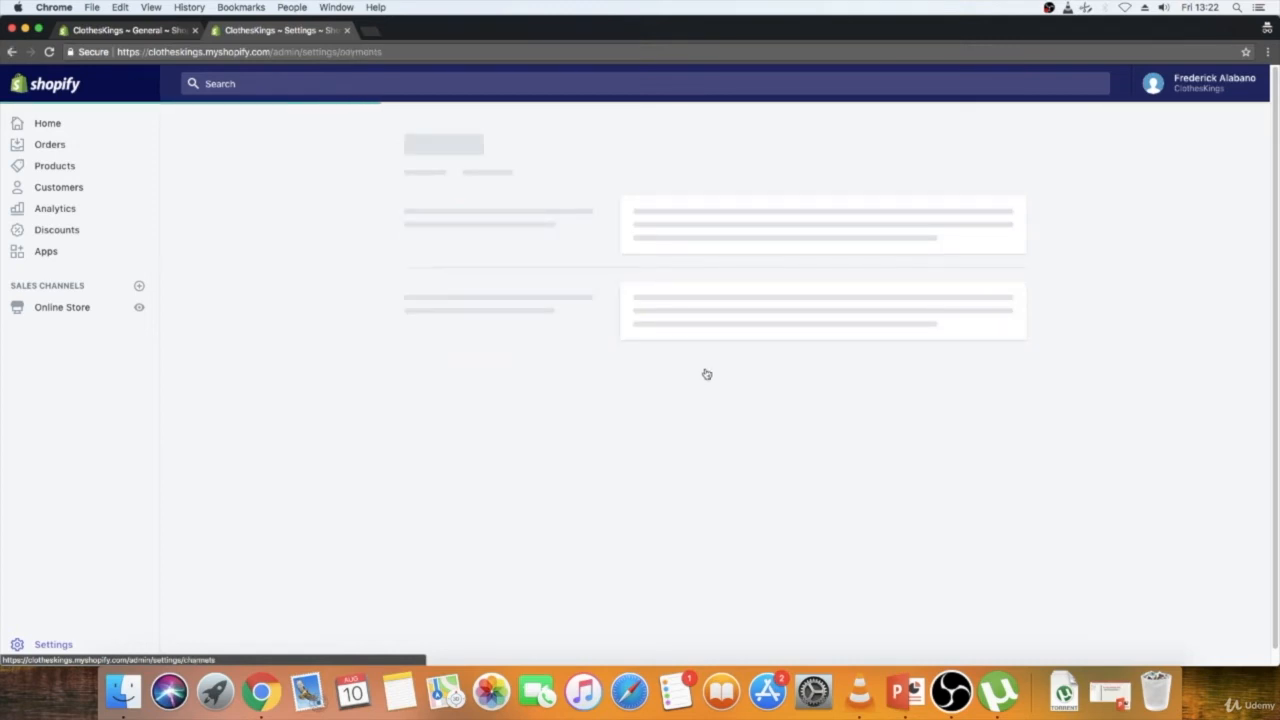
{"action": "left_click", "coordinate": [987, 362]}
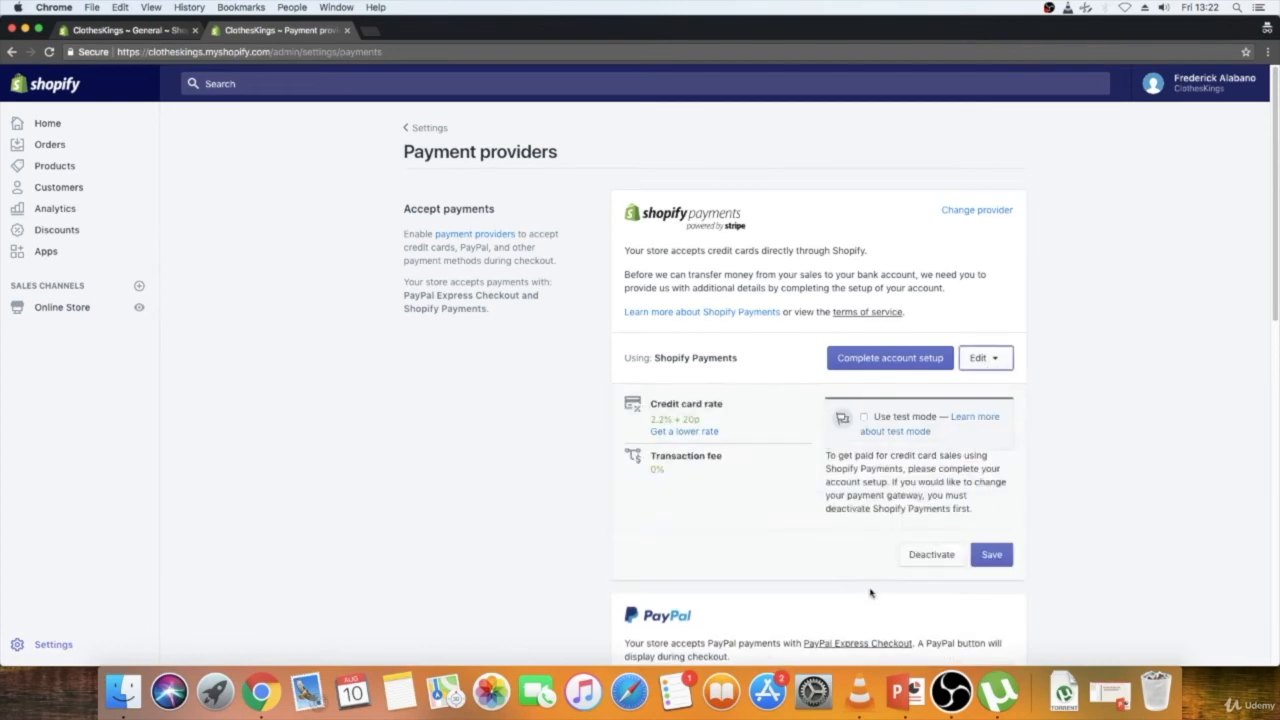
{"action": "left_click", "coordinate": [928, 553]}
{"action": "key", "text": "Escape"}
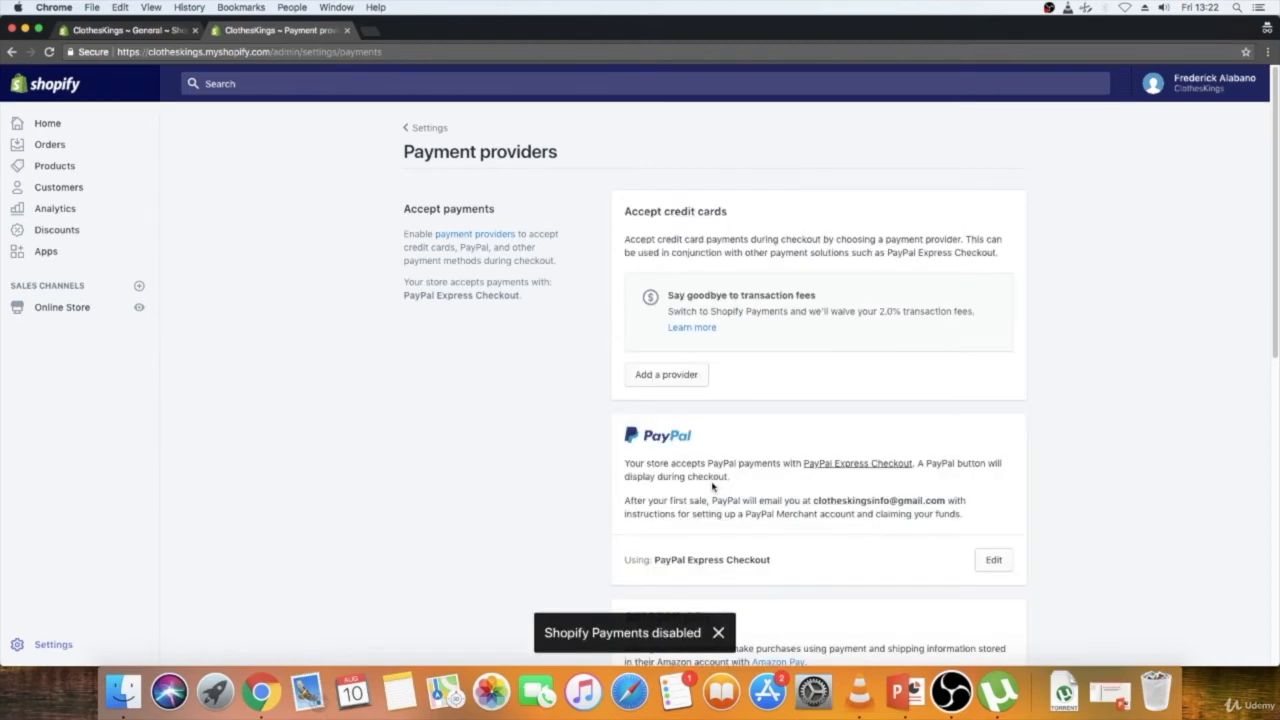
{"action": "left_click", "coordinate": [347, 30]}
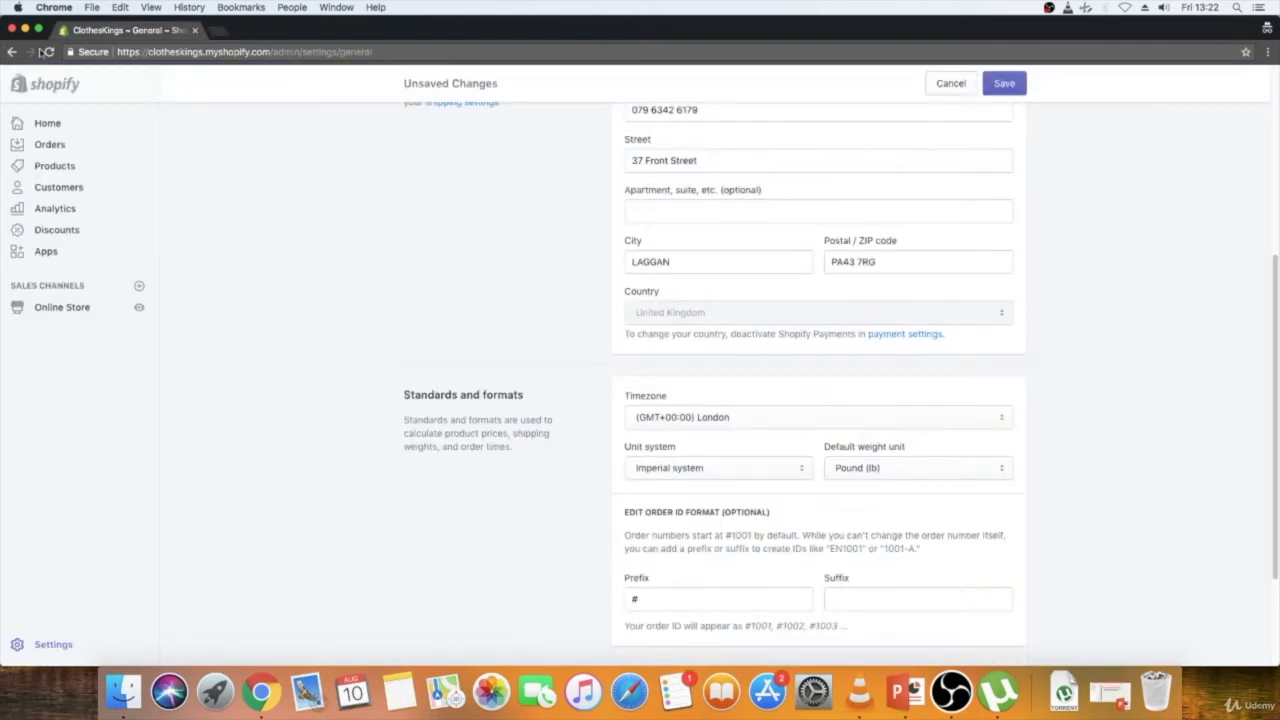
Step: Reload General settings, set the store currency to United States Dollars, and save
{"action": "left_click", "coordinate": [46, 52]}
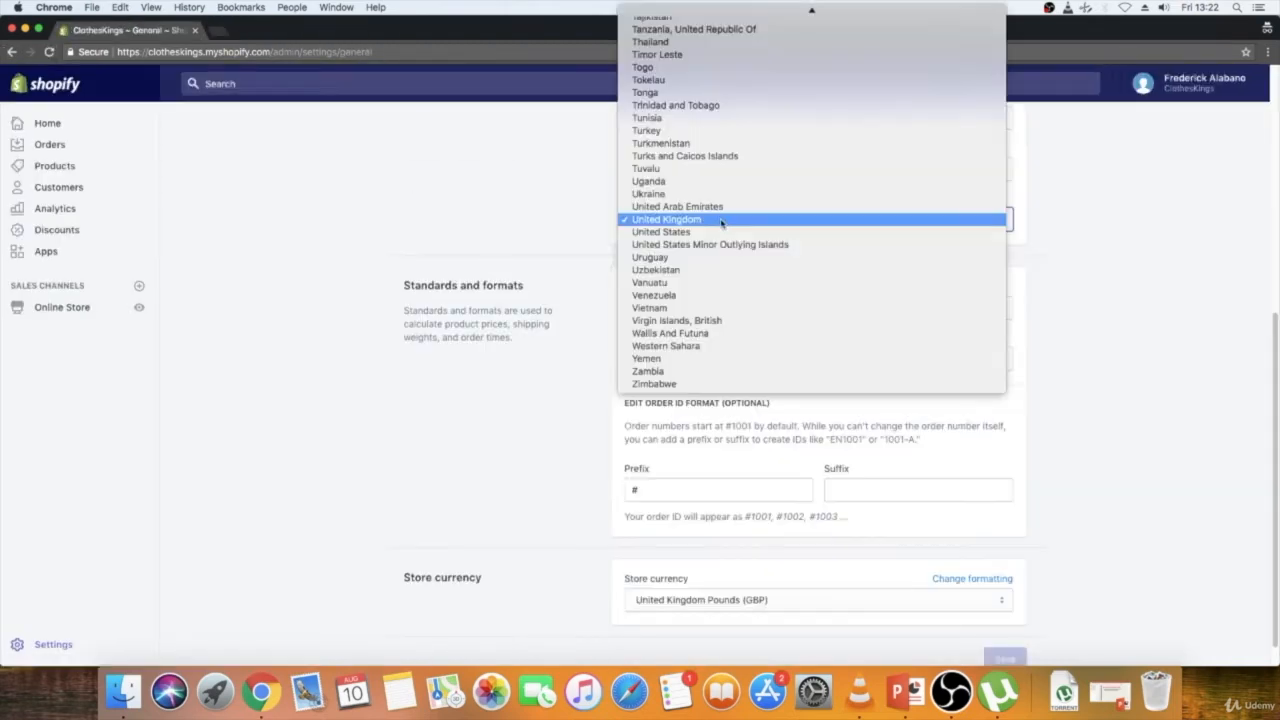
{"action": "left_click", "coordinate": [508, 221]}
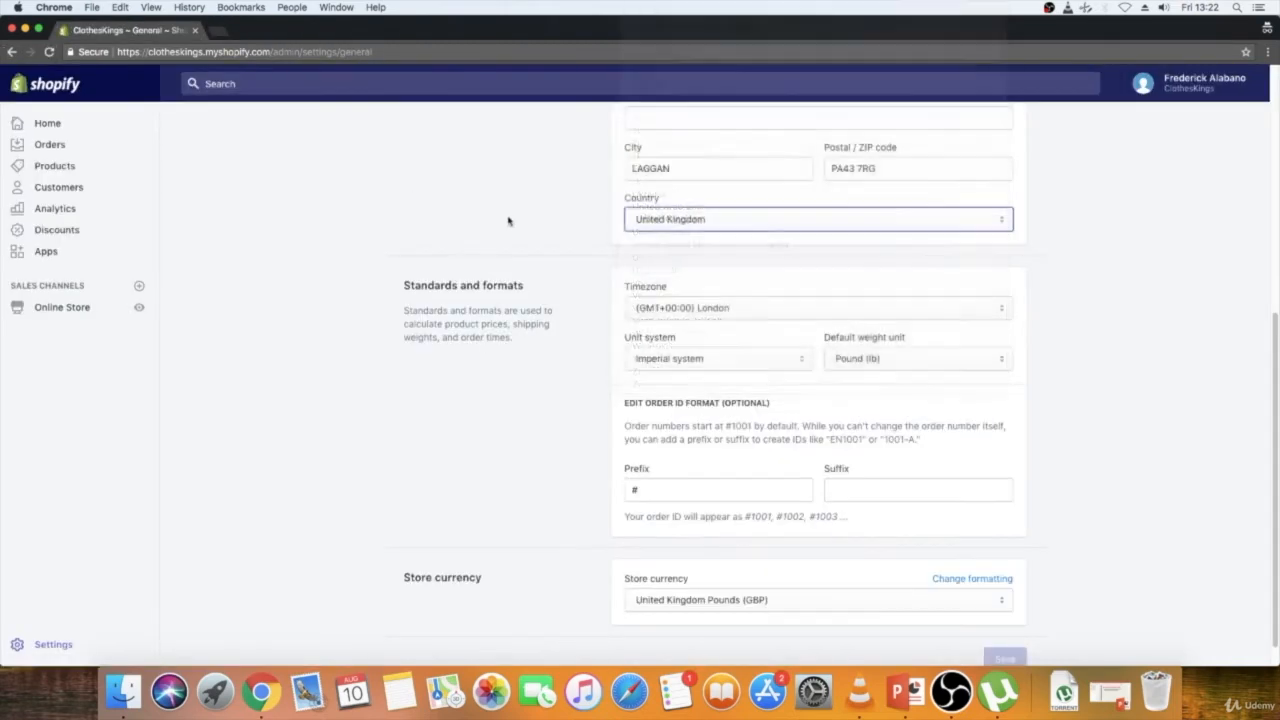
{"action": "left_click", "coordinate": [766, 604]}
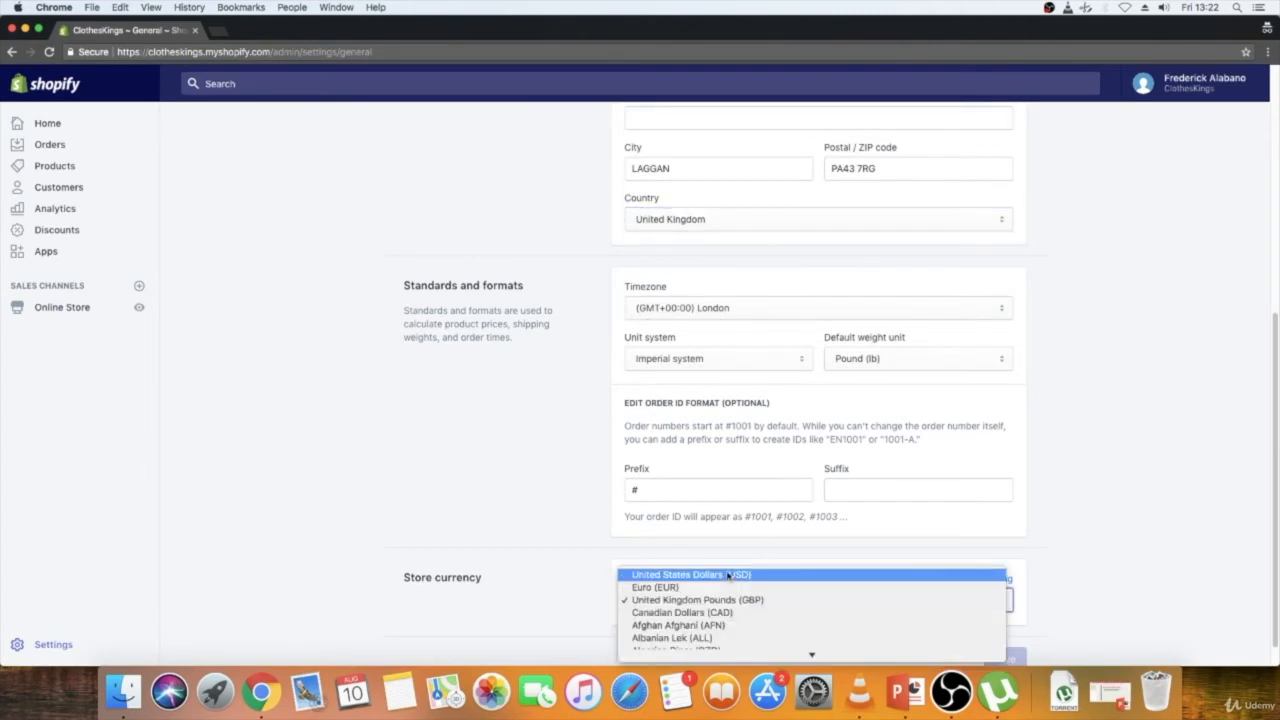
{"action": "left_click", "coordinate": [728, 576]}
{"action": "key", "text": "Return"}
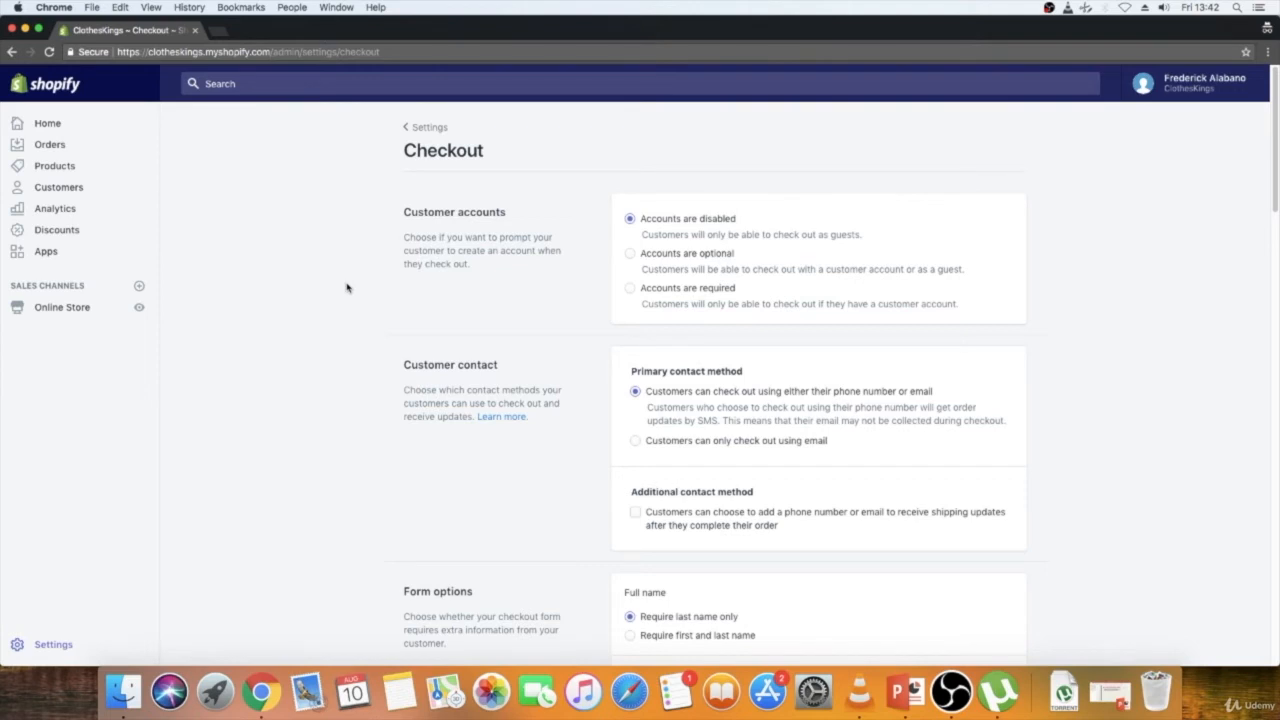
Step: Set checkout to email-only with required first and last names, a required shipping phone, and no address autocompletion
{"action": "scroll", "coordinate": [500, 300], "scroll_direction": "down", "scroll_amount": 1}
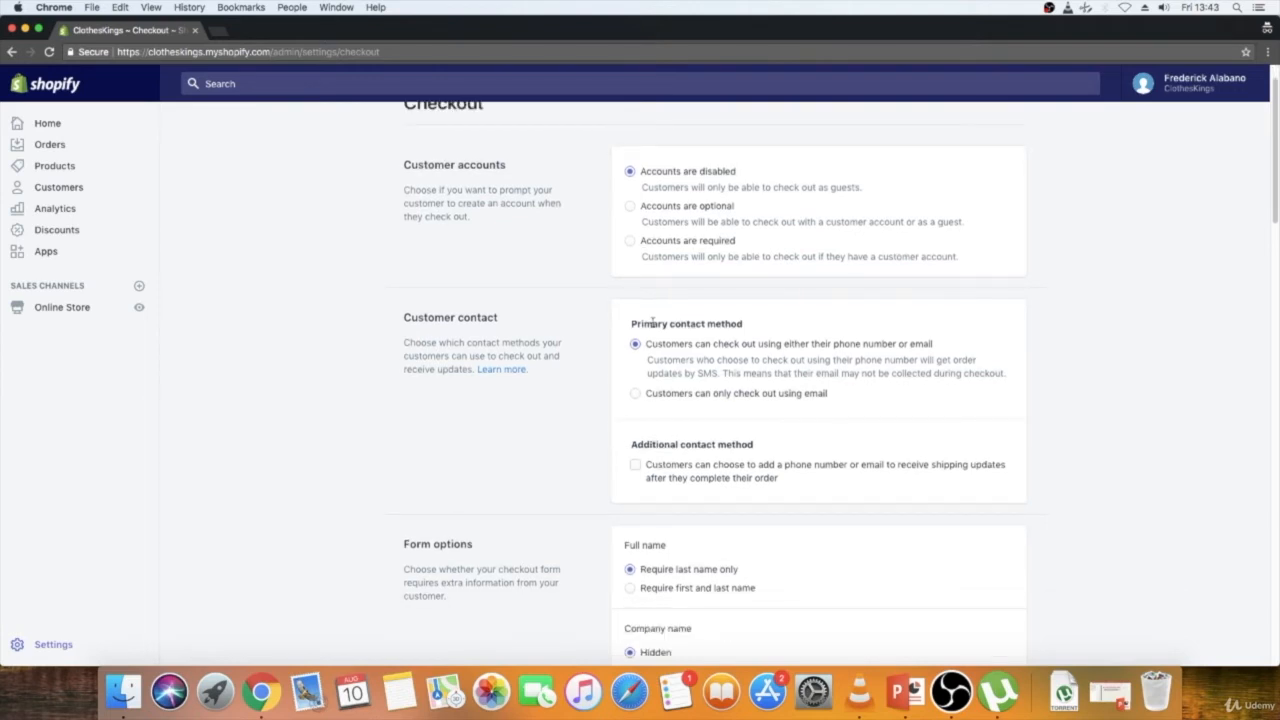
{"action": "left_click", "coordinate": [662, 395]}
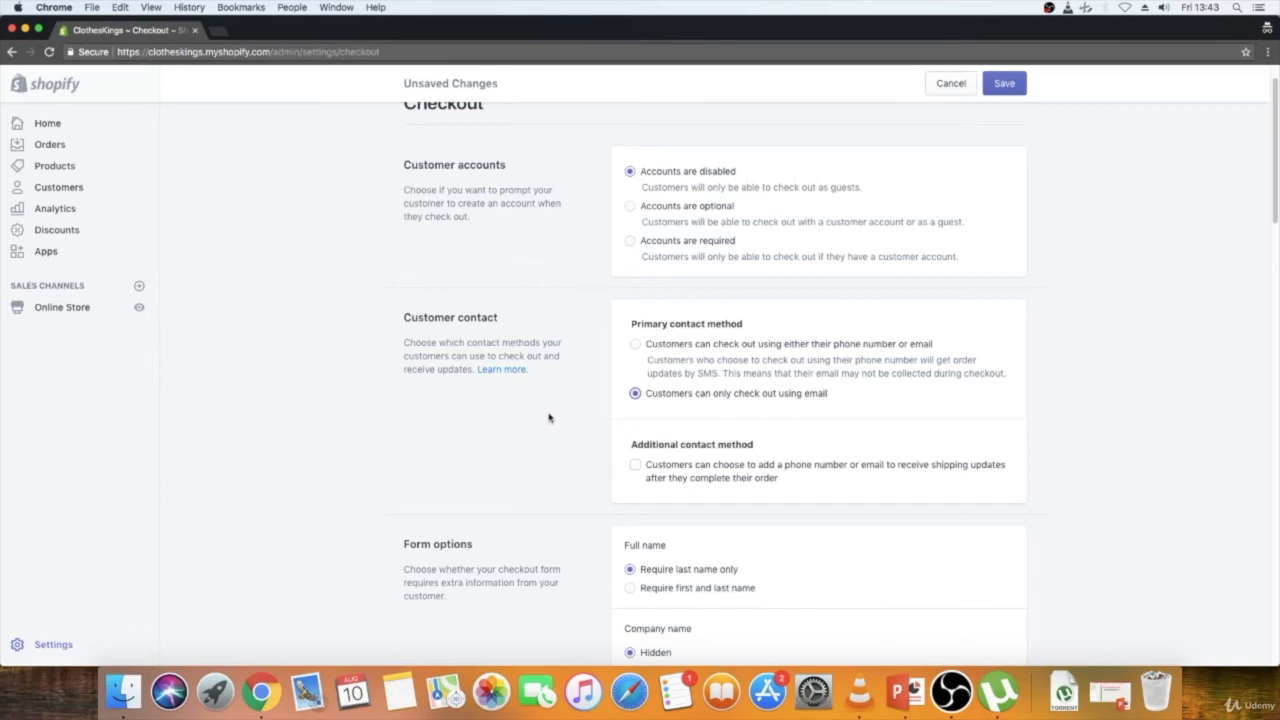
{"action": "scroll", "coordinate": [550, 418], "scroll_direction": "down", "scroll_amount": 3}
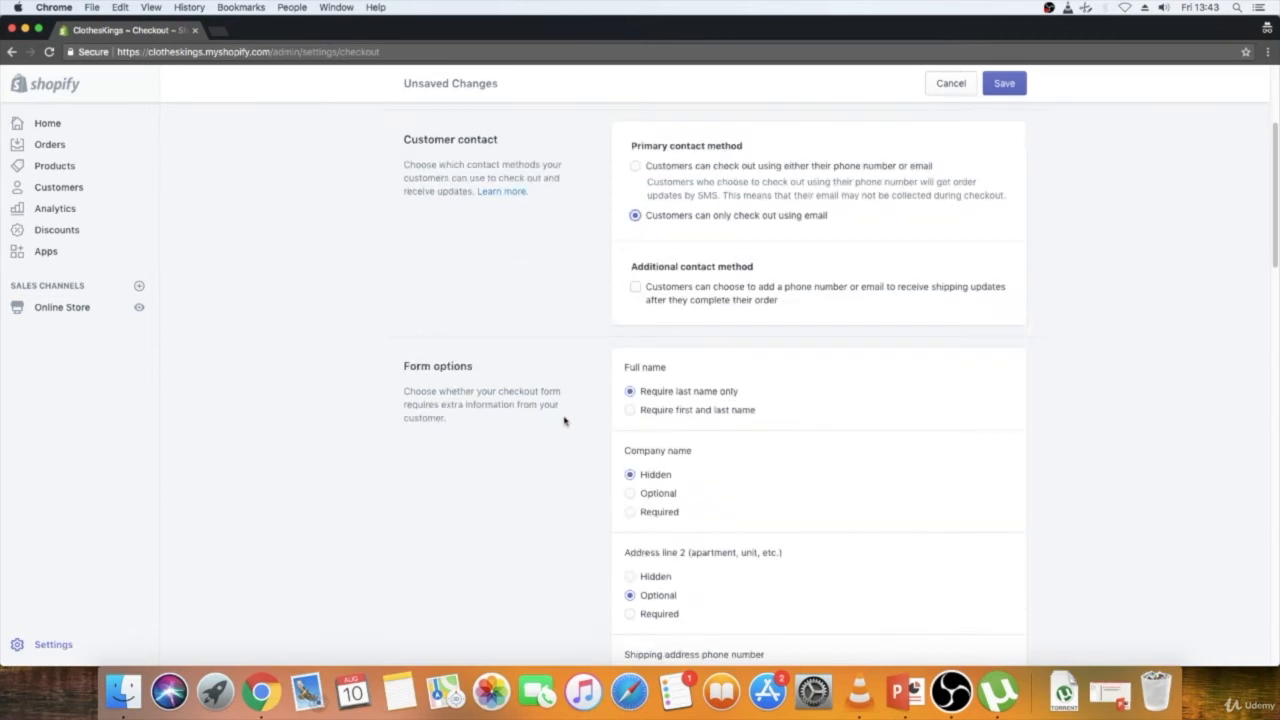
{"action": "left_click", "coordinate": [632, 411]}
{"action": "scroll", "coordinate": [587, 412], "scroll_direction": "down", "scroll_amount": 1}
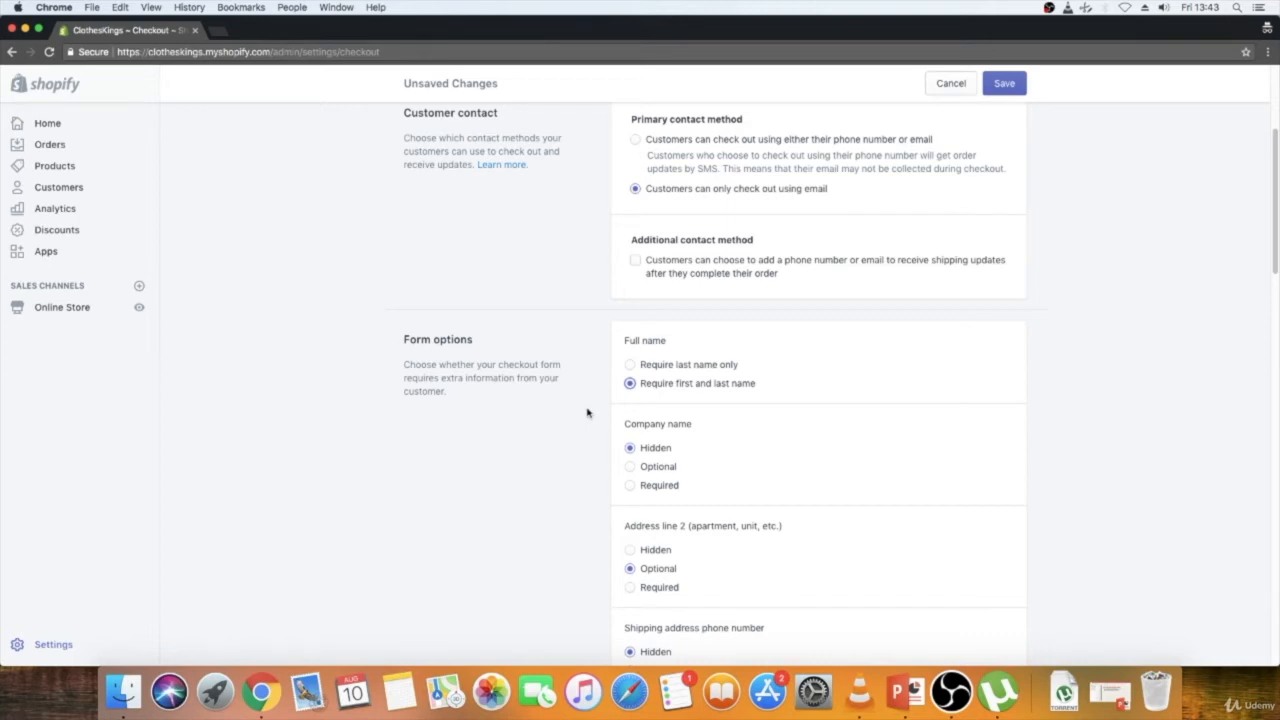
{"action": "scroll", "coordinate": [587, 412], "scroll_direction": "down", "scroll_amount": 5}
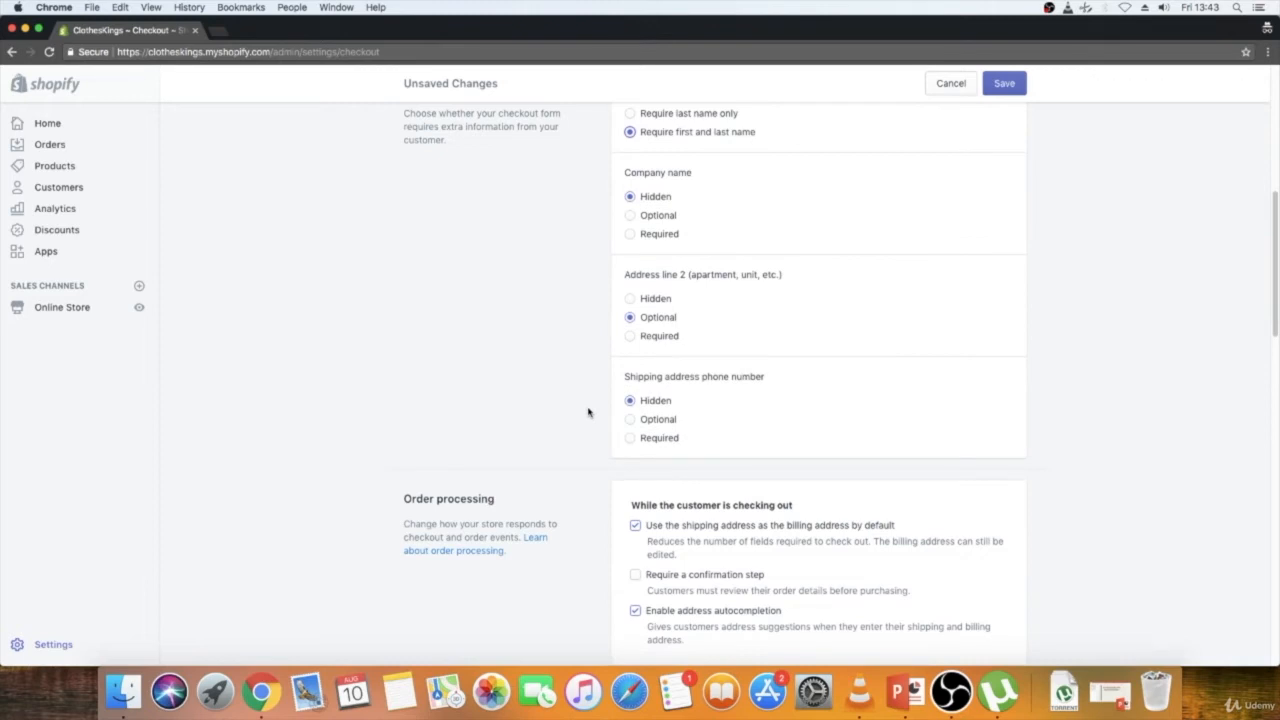
{"action": "scroll", "coordinate": [588, 412], "scroll_direction": "down", "scroll_amount": 1}
{"action": "left_click", "coordinate": [626, 414]}
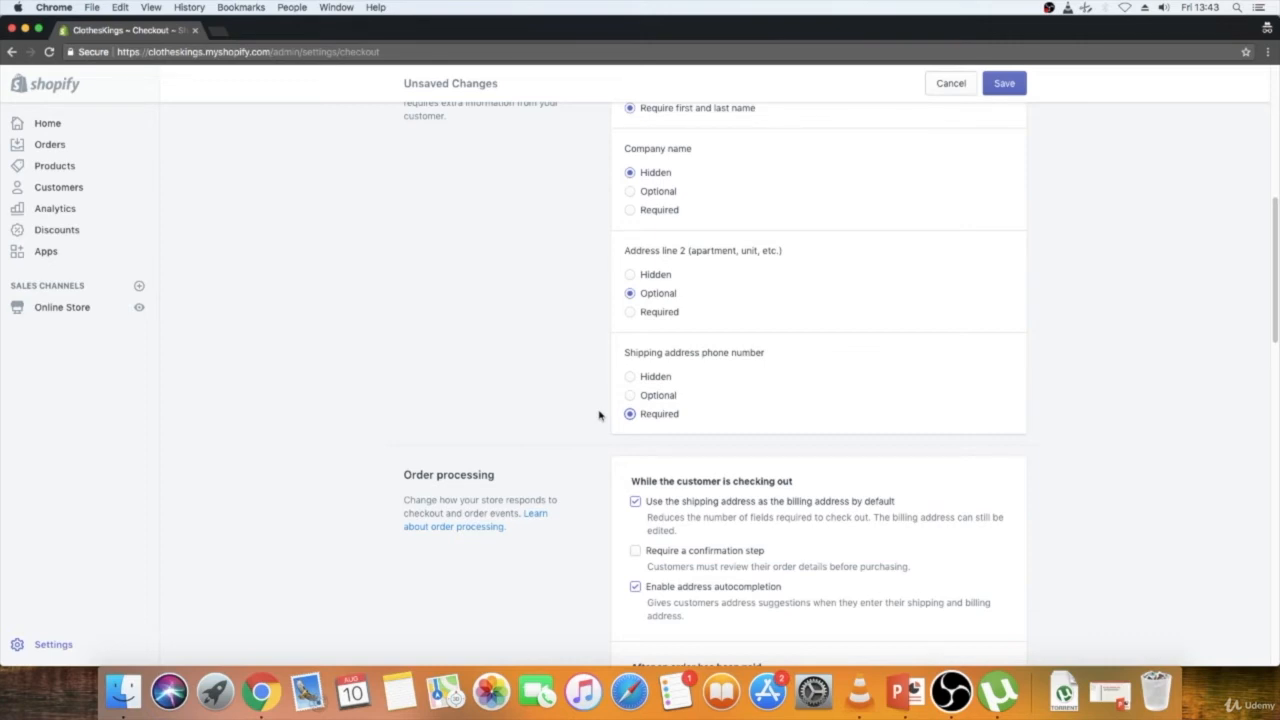
{"action": "scroll", "coordinate": [599, 415], "scroll_direction": "down", "scroll_amount": 5}
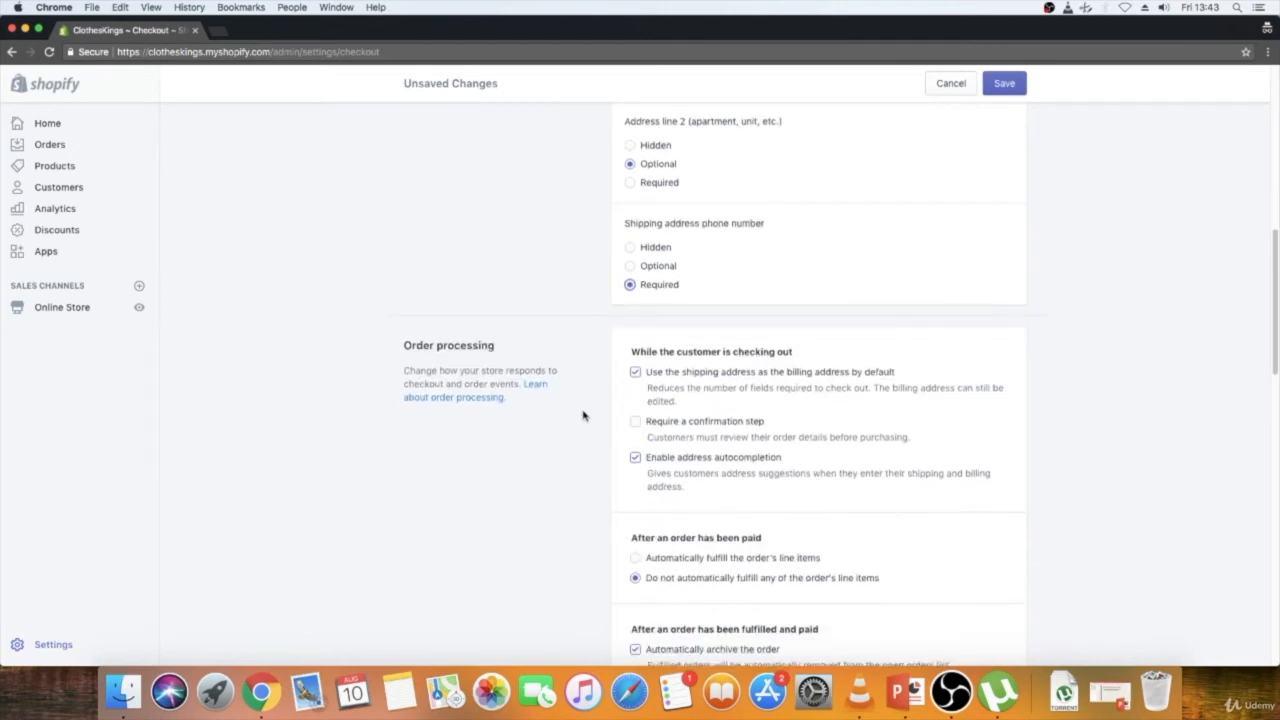
{"action": "left_click", "coordinate": [635, 457]}
{"action": "scroll", "coordinate": [608, 443], "scroll_direction": "down", "scroll_amount": 6}
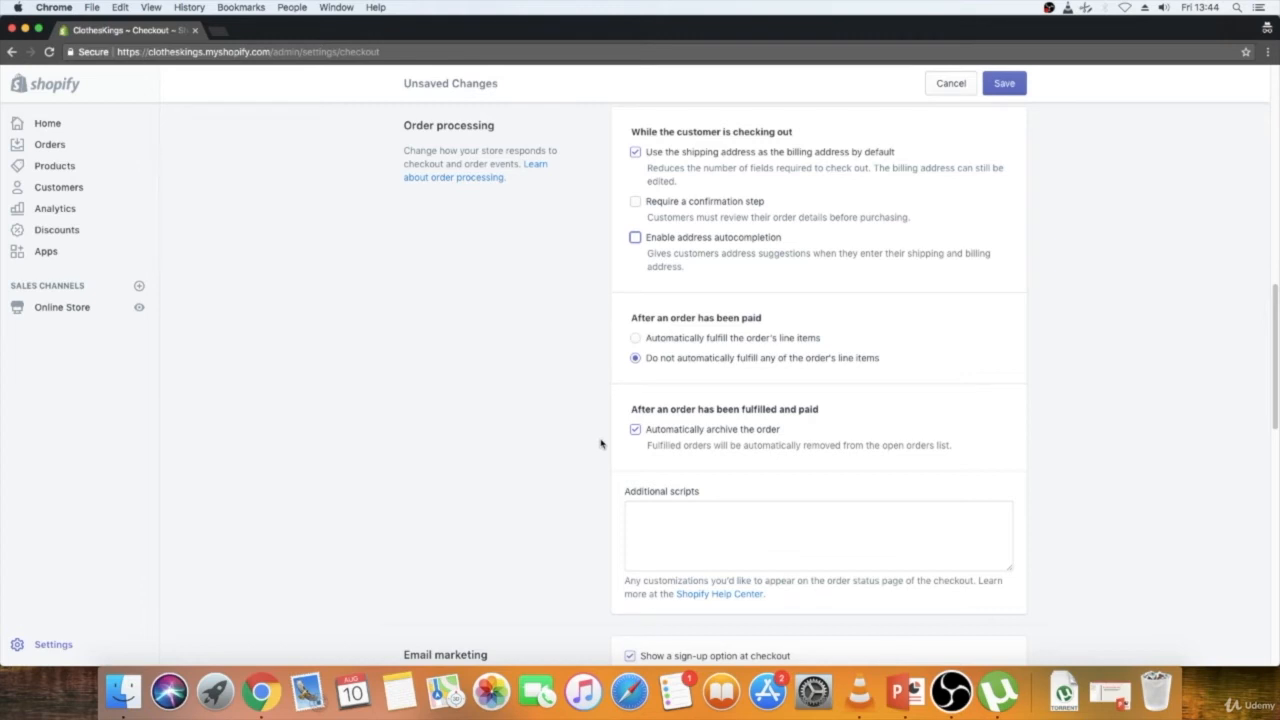
{"action": "scroll", "coordinate": [601, 443], "scroll_direction": "down", "scroll_amount": 1}
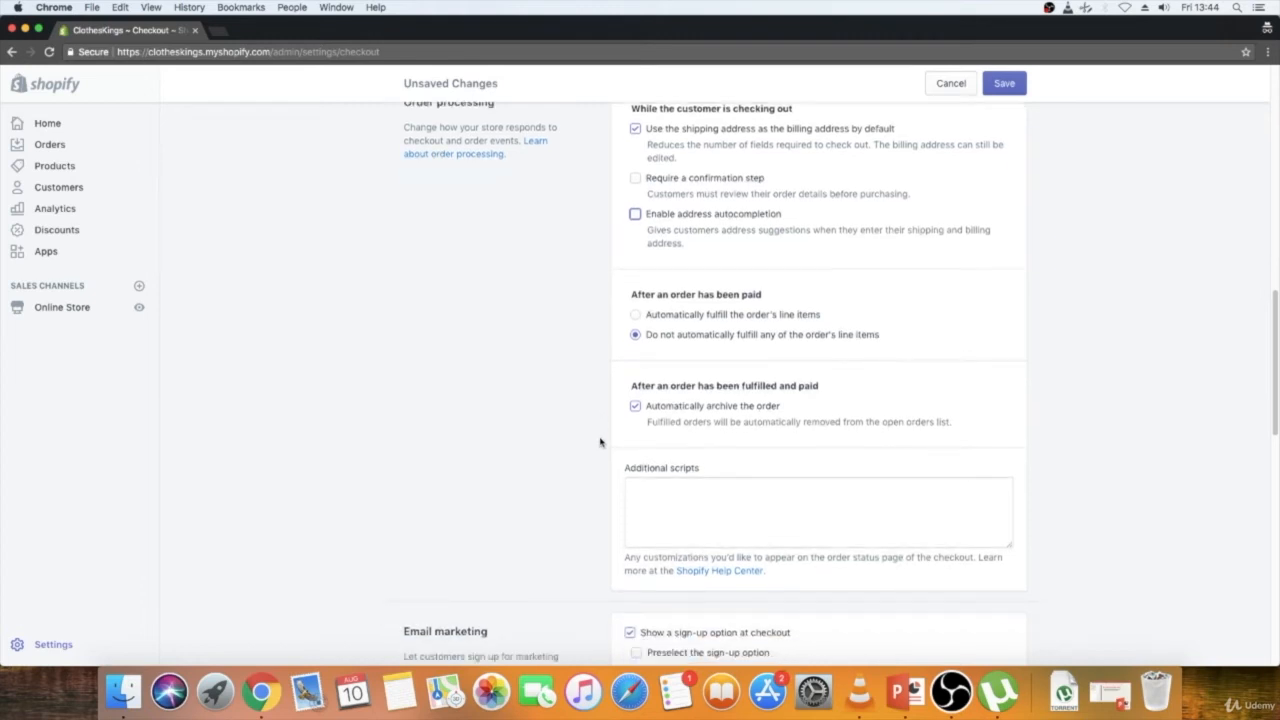
{"action": "scroll", "coordinate": [600, 442], "scroll_direction": "down", "scroll_amount": 5}
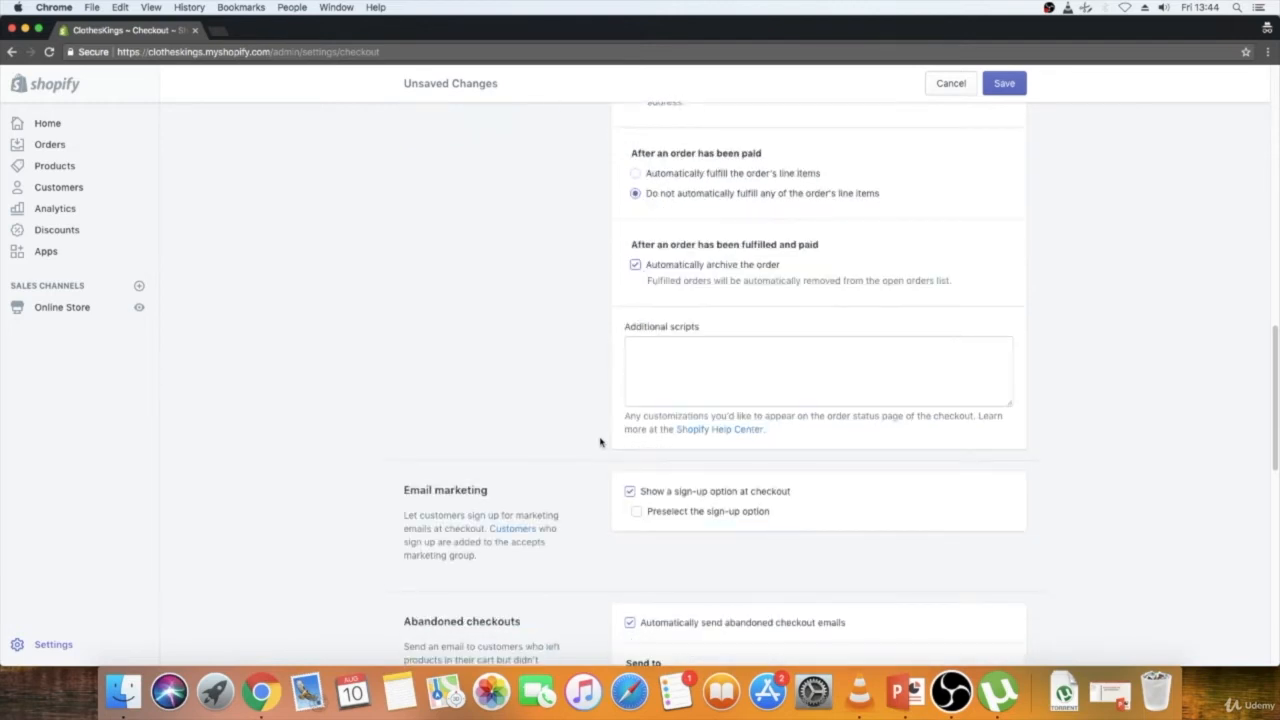
{"action": "scroll", "coordinate": [600, 442], "scroll_direction": "down", "scroll_amount": 1}
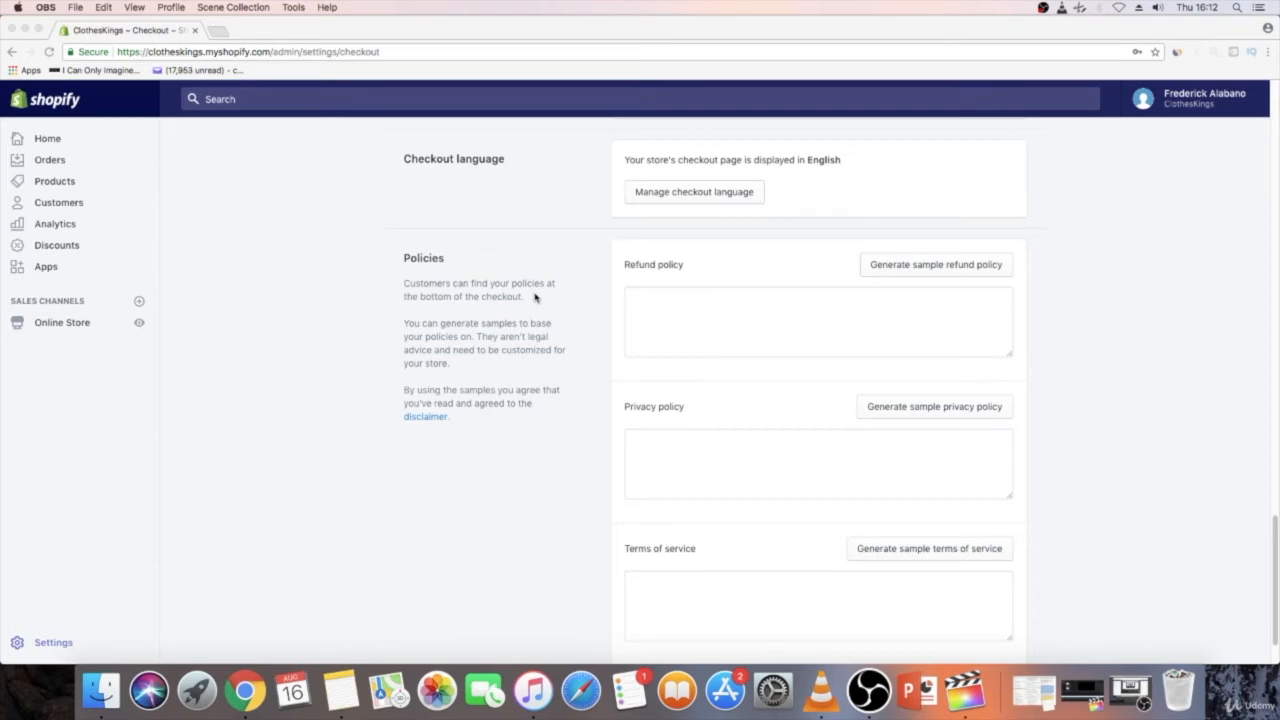
Step: Fill the refund, privacy and terms of service boxes with Shopify's sample policies
{"action": "left_click", "coordinate": [985, 268]}
{"action": "left_click", "coordinate": [985, 268]}
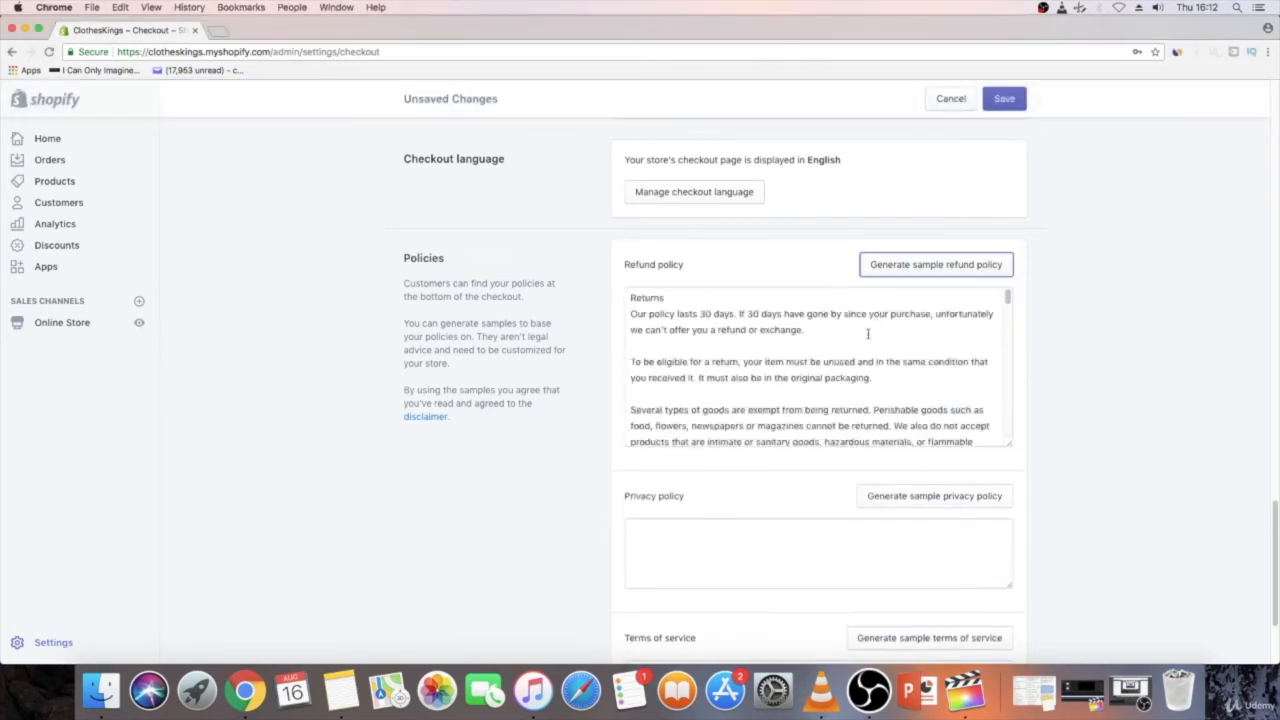
{"action": "scroll", "coordinate": [864, 340], "scroll_direction": "down", "scroll_amount": 3}
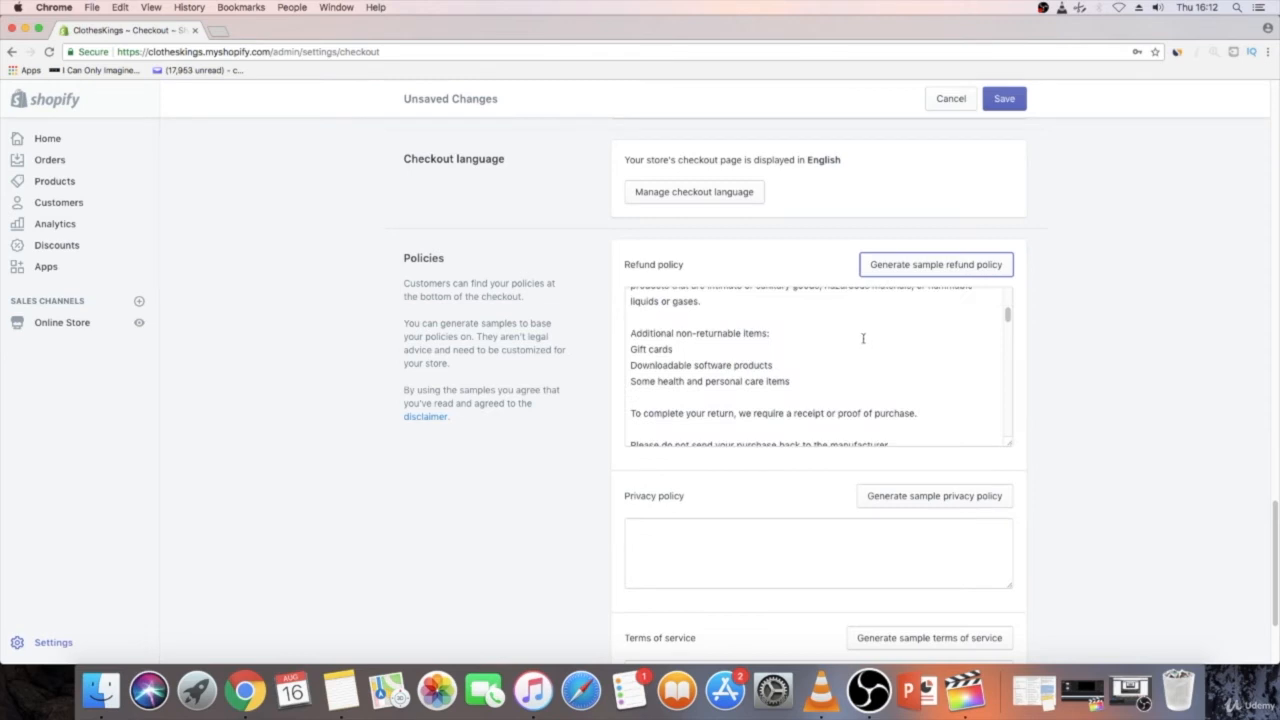
{"action": "left_click", "coordinate": [934, 495]}
{"action": "scroll", "coordinate": [937, 489], "scroll_direction": "down", "scroll_amount": 2}
{"action": "scroll", "coordinate": [938, 484], "scroll_direction": "down", "scroll_amount": 1}
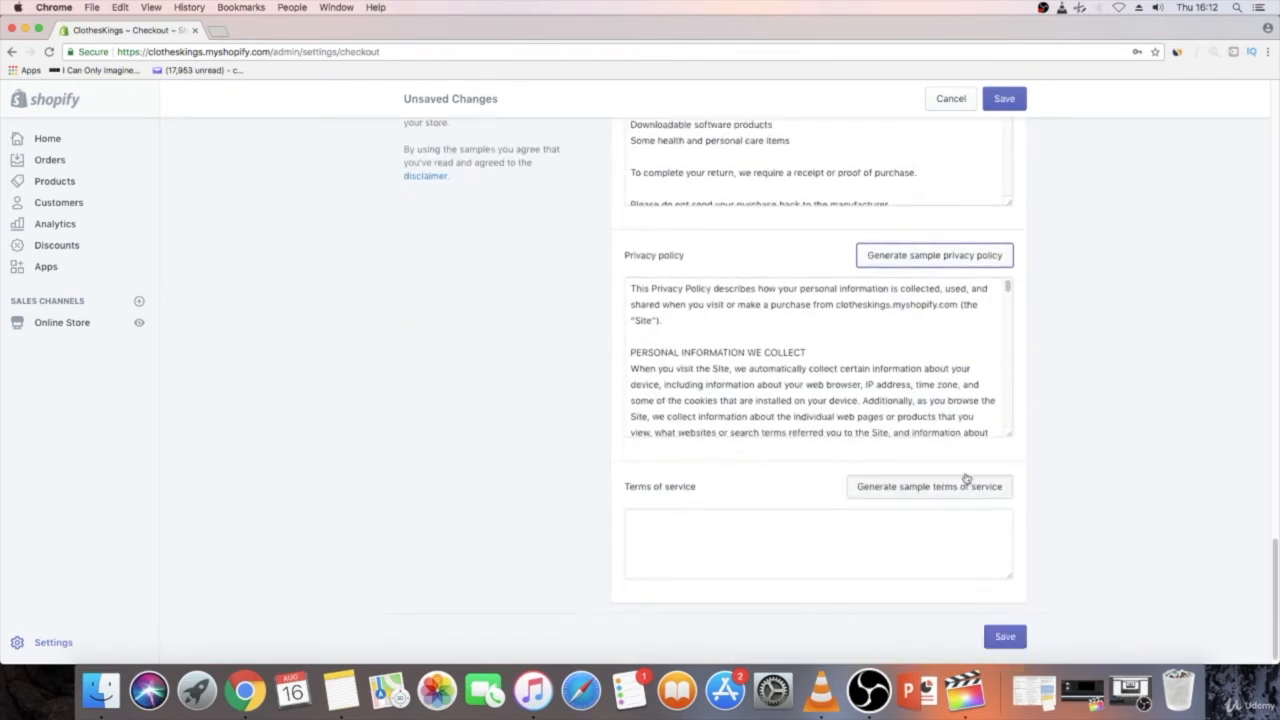
{"action": "left_click", "coordinate": [964, 485]}
{"action": "scroll", "coordinate": [838, 390], "scroll_direction": "up", "scroll_amount": 5}
{"action": "scroll", "coordinate": [848, 420], "scroll_direction": "down", "scroll_amount": 1}
{"action": "scroll", "coordinate": [862, 450], "scroll_direction": "down", "scroll_amount": 1}
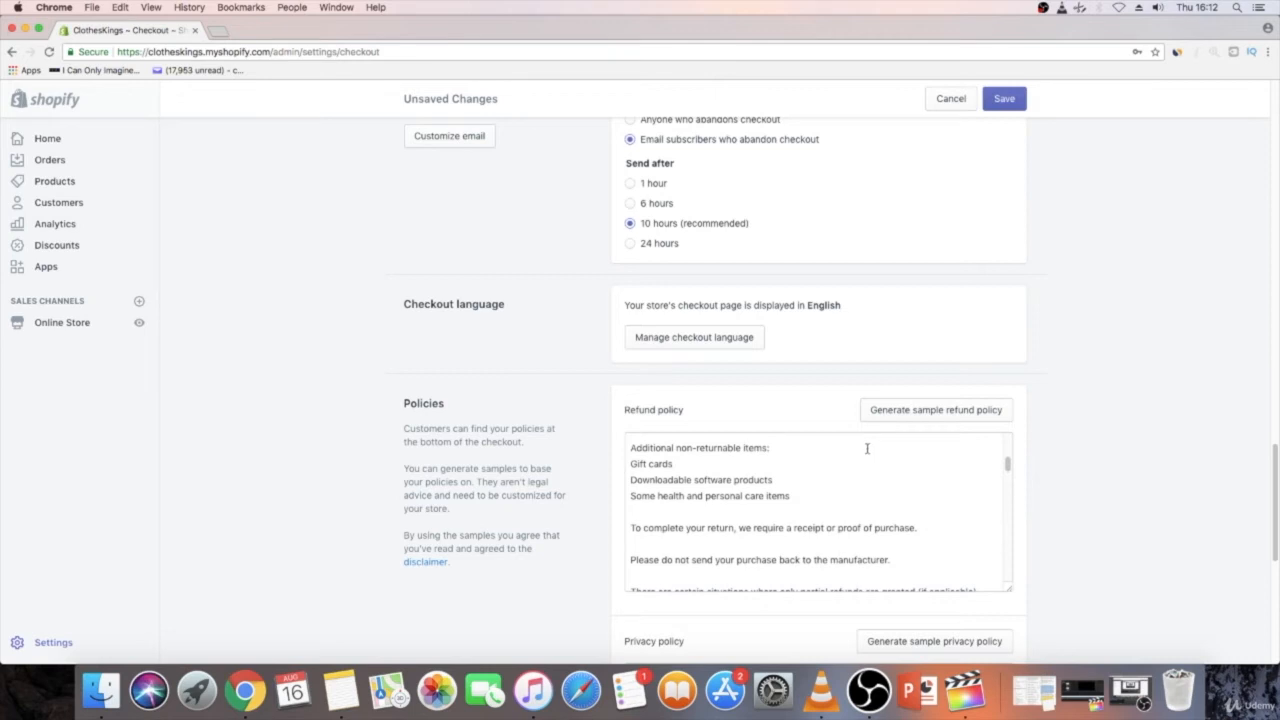
Step: Search the page for 'clothes' and begin editing the privacy policy's Contact Us details
{"action": "key", "text": "super+f"}
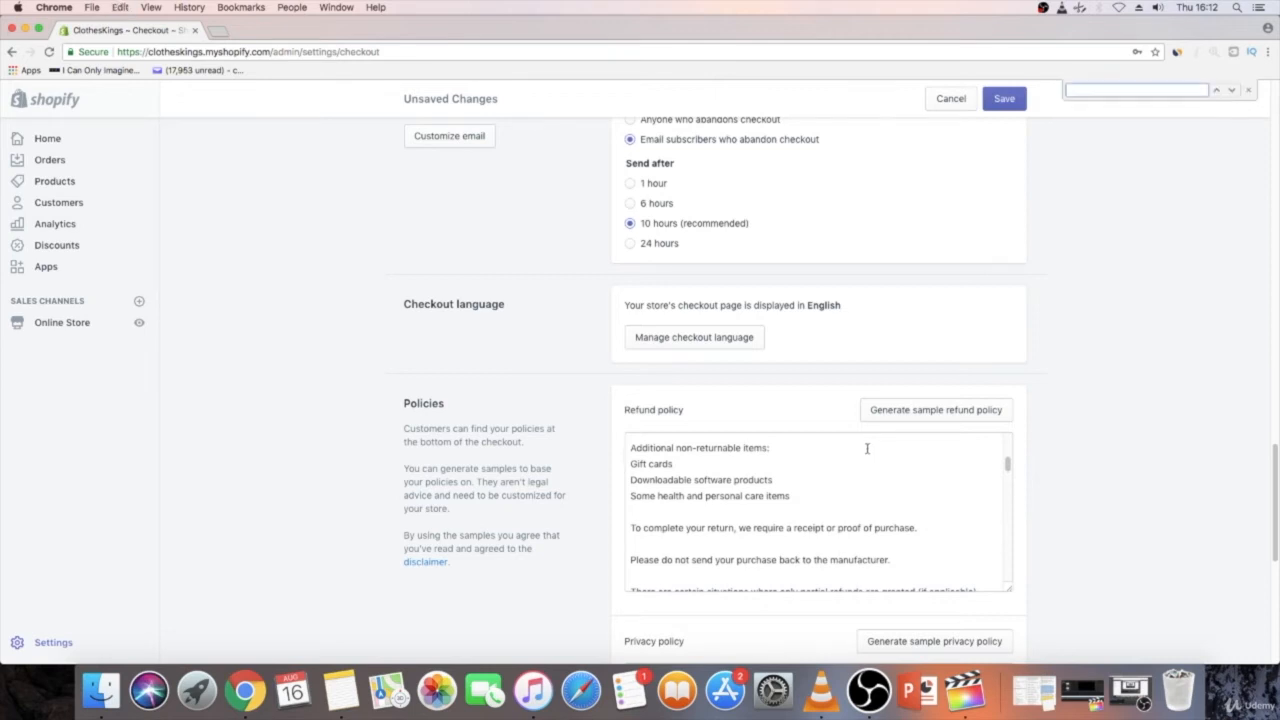
{"action": "type", "text": "clothes"}
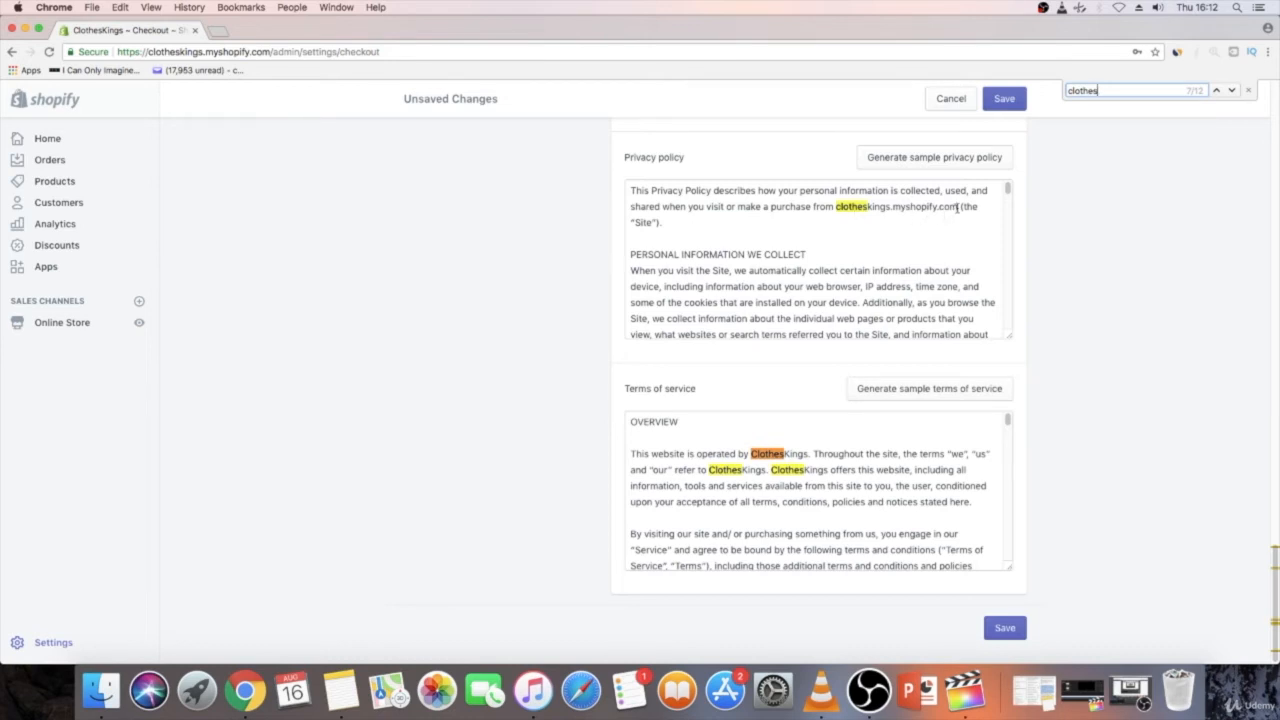
{"action": "scroll", "coordinate": [929, 229], "scroll_direction": "down", "scroll_amount": 20}
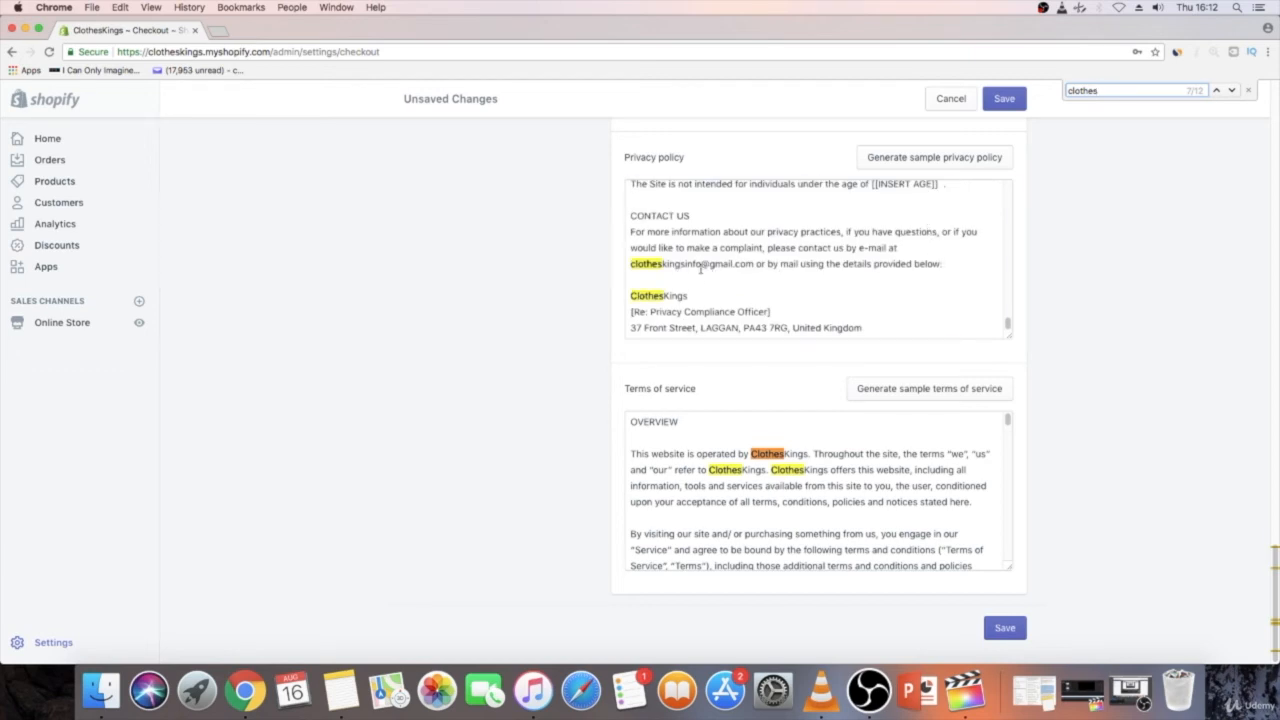
{"action": "left_click", "coordinate": [755, 264]}
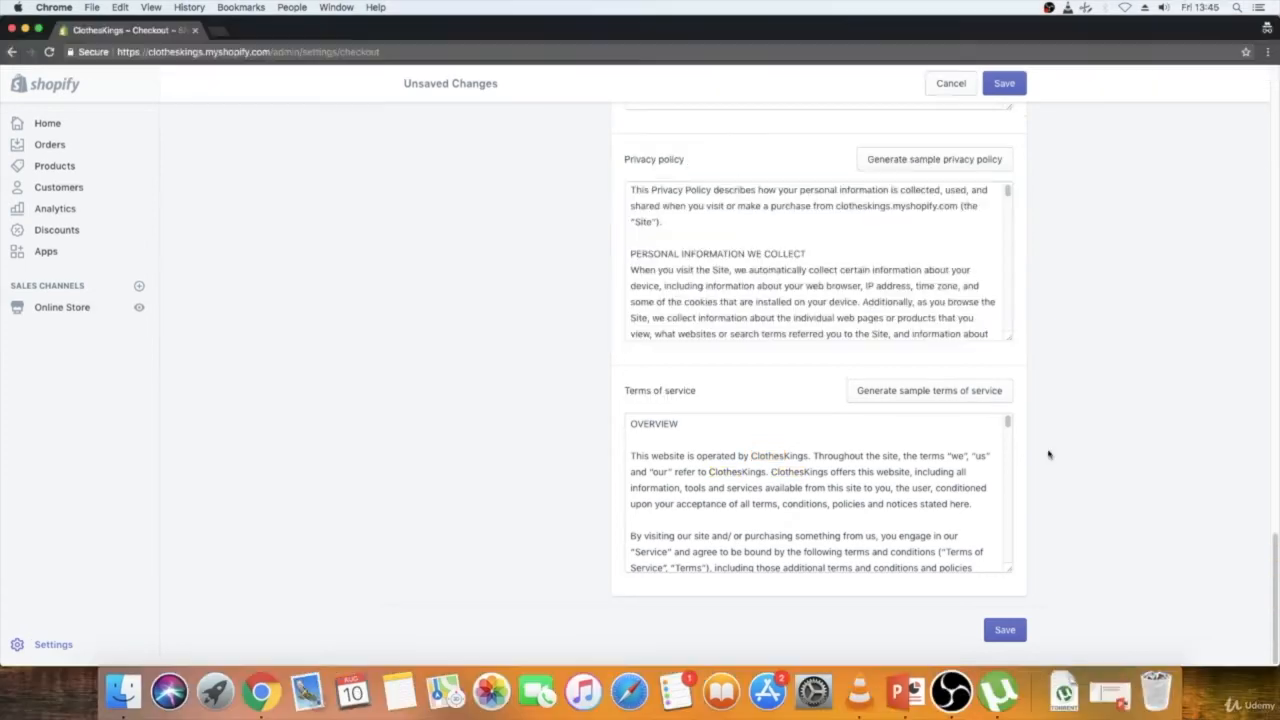
Step: Open Online Store Pages in a new tab and start adding a new page
{"action": "right_click", "coordinate": [86, 308]}
{"action": "left_click", "coordinate": [389, 344]}
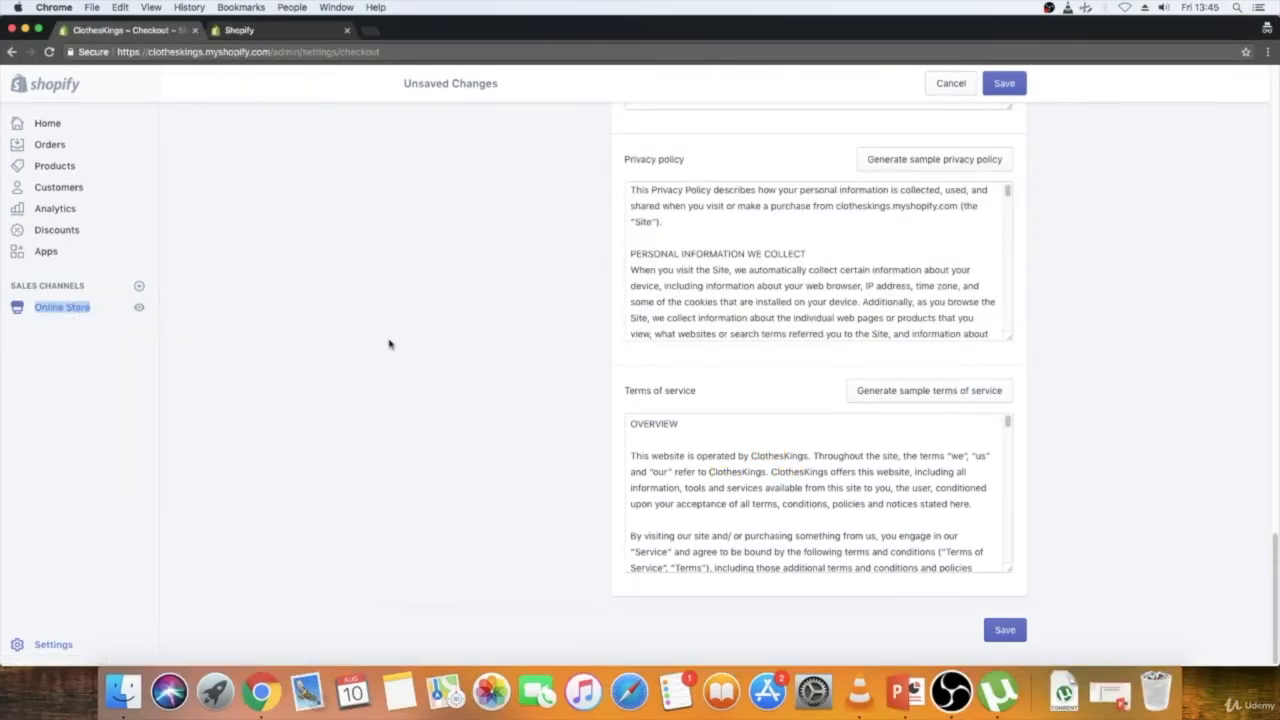
{"action": "key", "text": "ctrl+Tab"}
{"action": "left_click", "coordinate": [996, 152]}
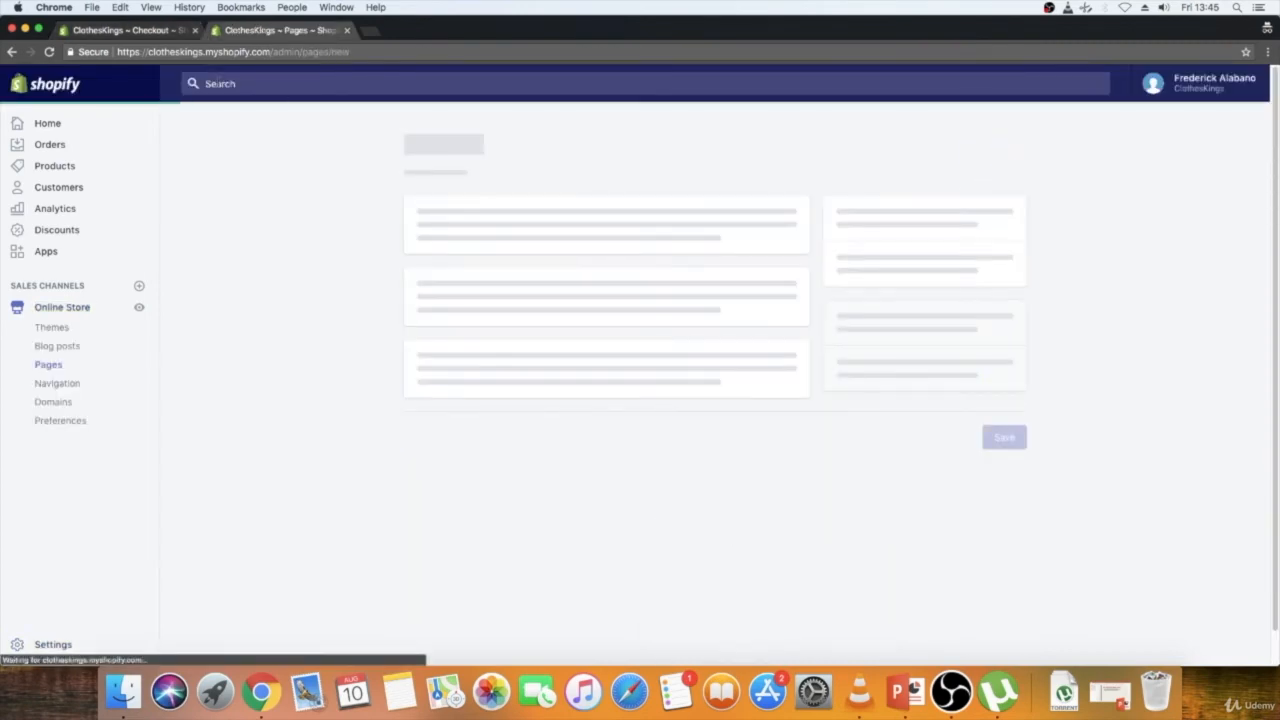
Step: Copy the 'Terms of service' heading from checkout settings into the new page's title
{"action": "key", "text": "ctrl+Tab"}
{"action": "scroll", "coordinate": [540, 256], "scroll_direction": "up", "scroll_amount": 5}
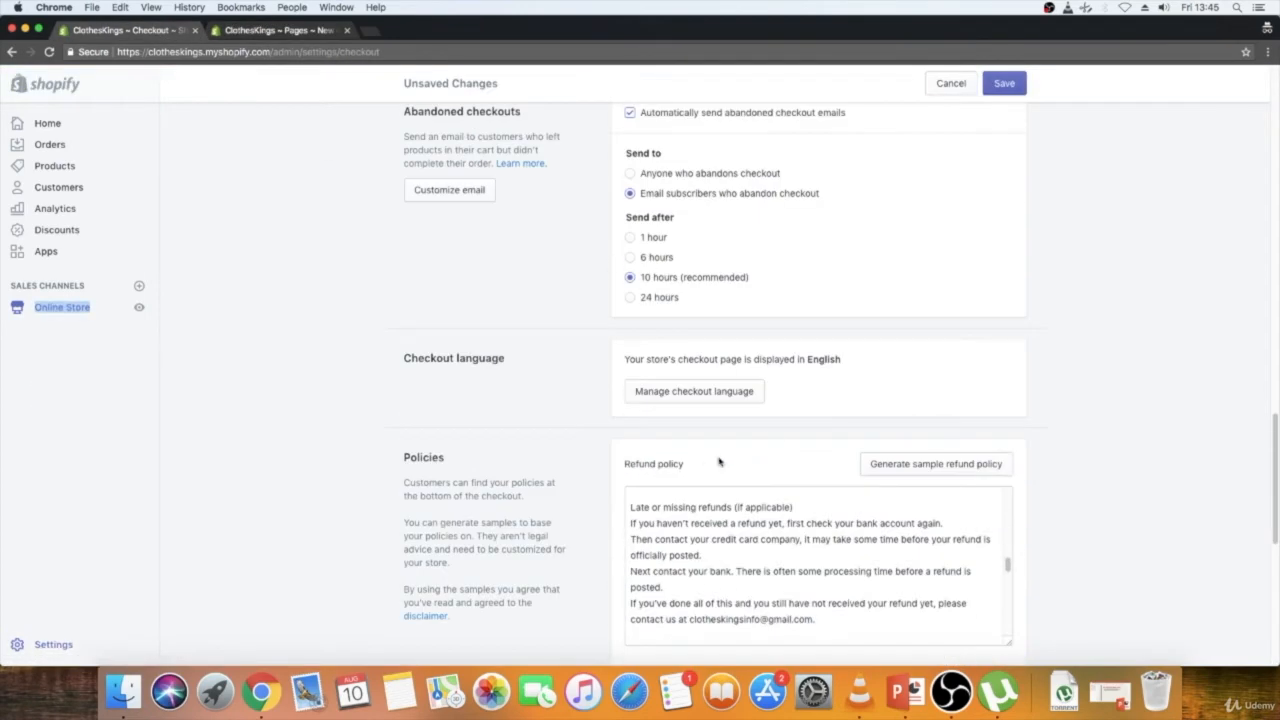
{"action": "left_click_drag", "start_coordinate": [696, 466], "coordinate": [632, 466]}
{"action": "left_click", "coordinate": [616, 466]}
{"action": "scroll", "coordinate": [611, 460], "scroll_direction": "down", "scroll_amount": 1}
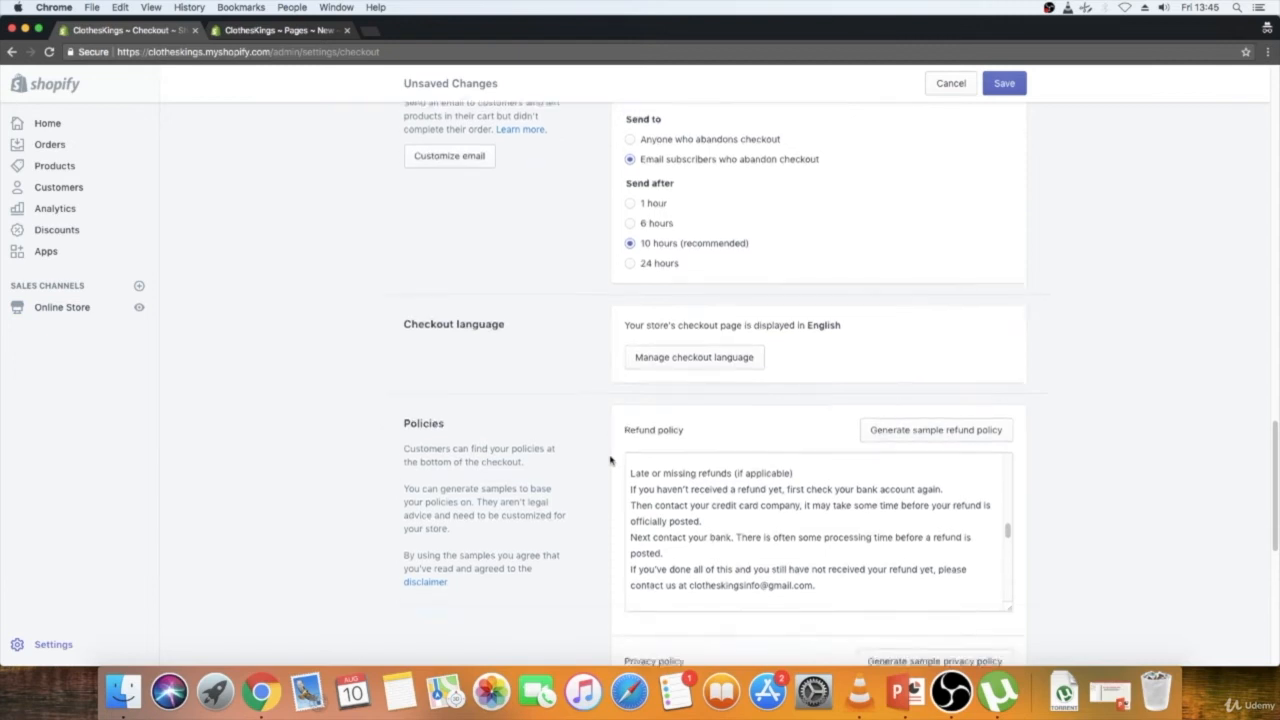
{"action": "scroll", "coordinate": [611, 460], "scroll_direction": "down", "scroll_amount": 5}
{"action": "left_click_drag", "start_coordinate": [700, 392], "coordinate": [627, 394]}
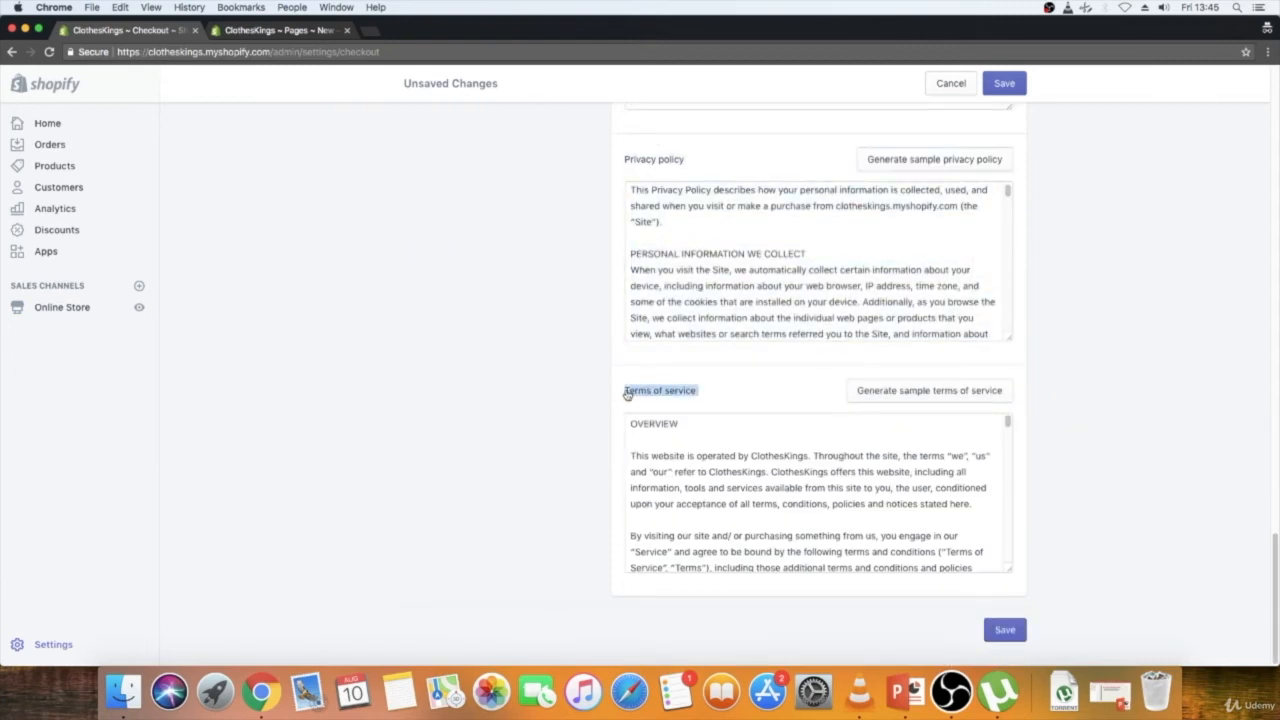
{"action": "key", "text": "super+c"}
{"action": "left_click", "coordinate": [280, 30]}
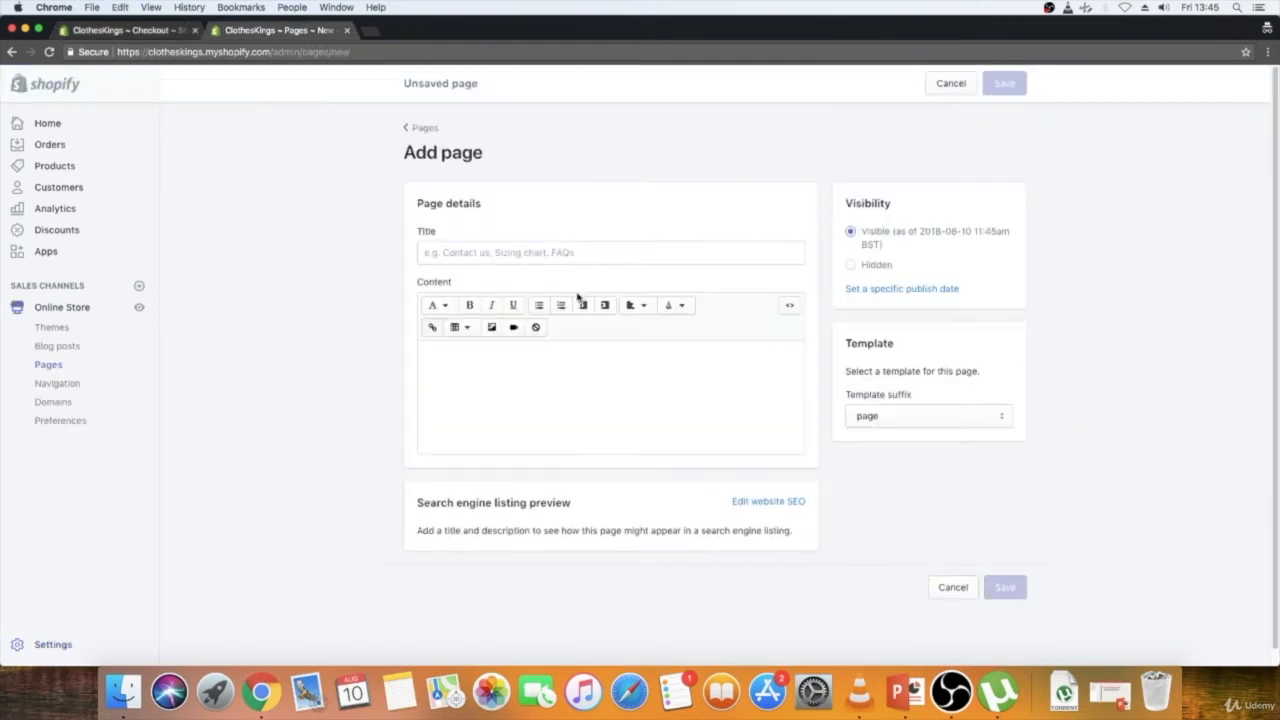
{"action": "left_click", "coordinate": [551, 252]}
{"action": "key", "text": "super+v"}
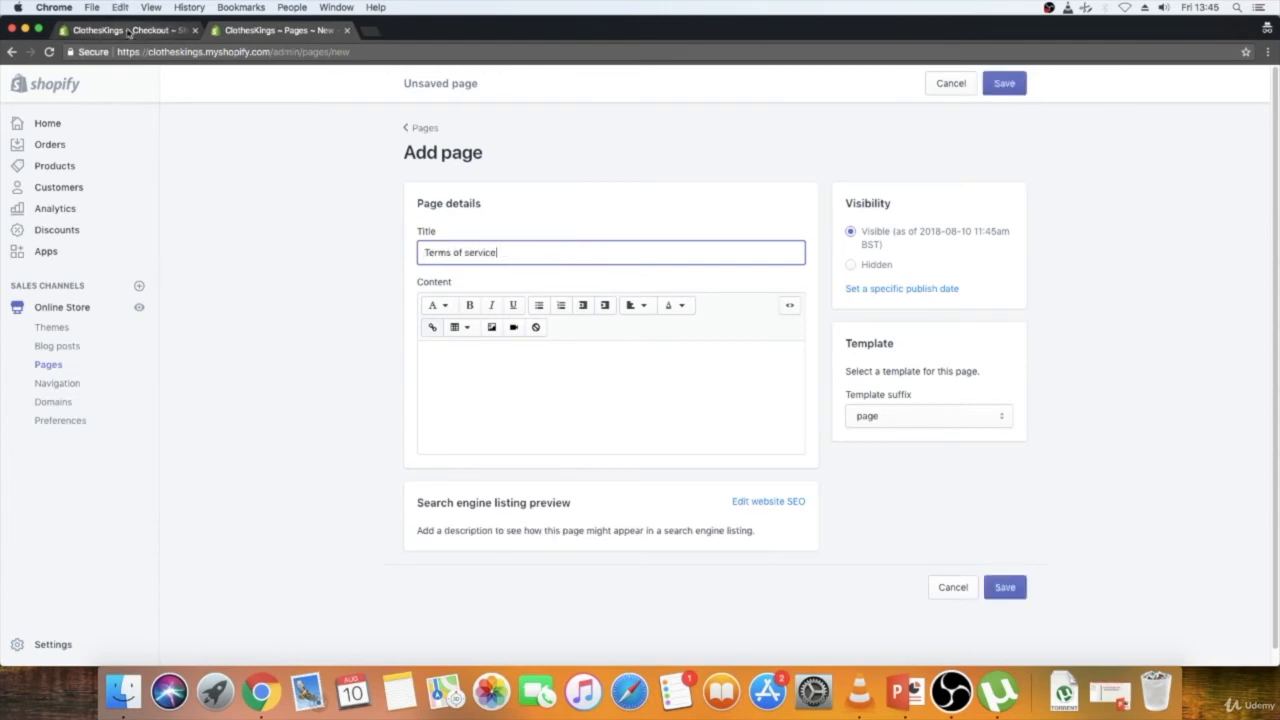
Step: Paste the full terms of service text into the page content and save the page
{"action": "left_click", "coordinate": [128, 31]}
{"action": "left_click_drag", "start_coordinate": [631, 424], "coordinate": [900, 695]}
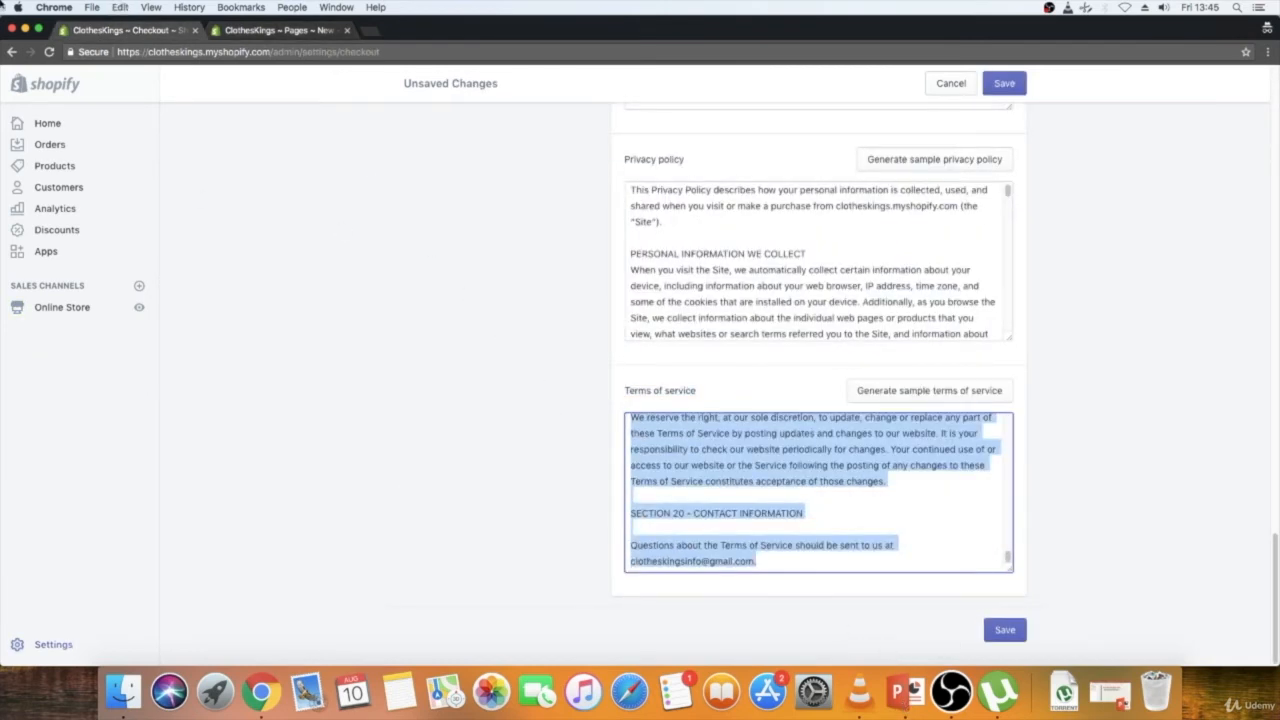
{"action": "left_click", "coordinate": [285, 28]}
{"action": "left_click", "coordinate": [534, 355]}
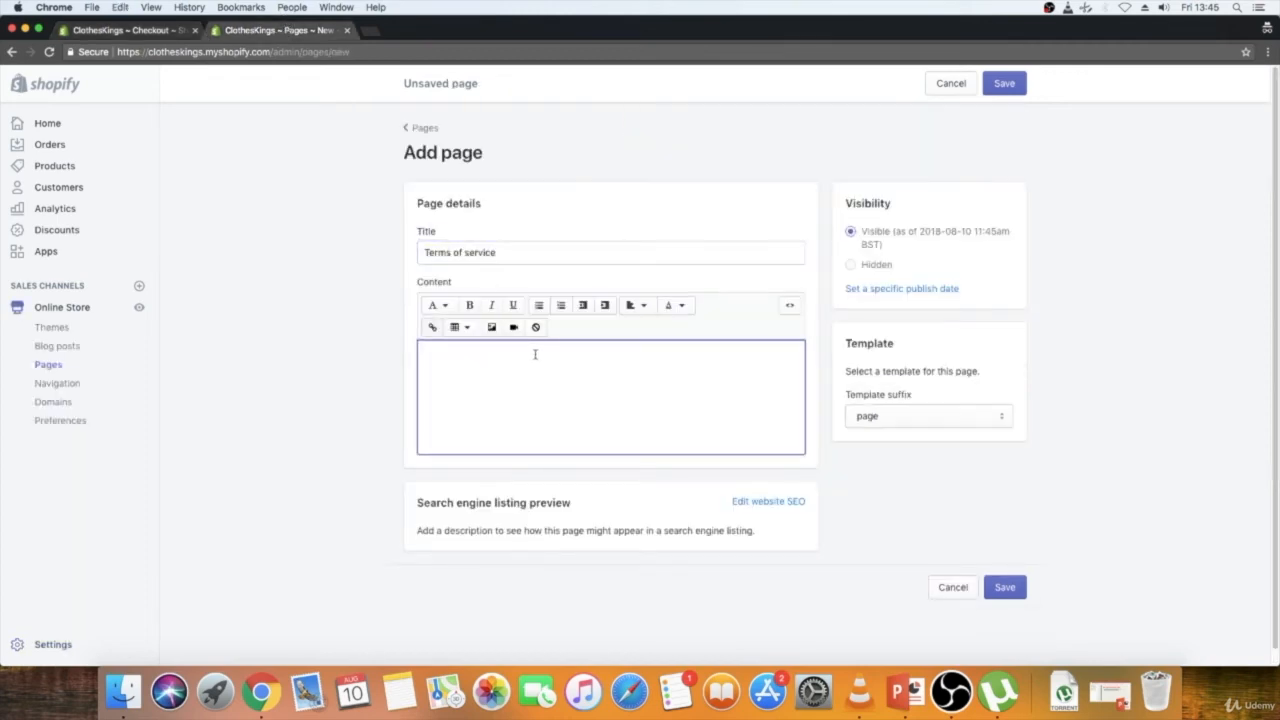
{"action": "key", "text": "super+v"}
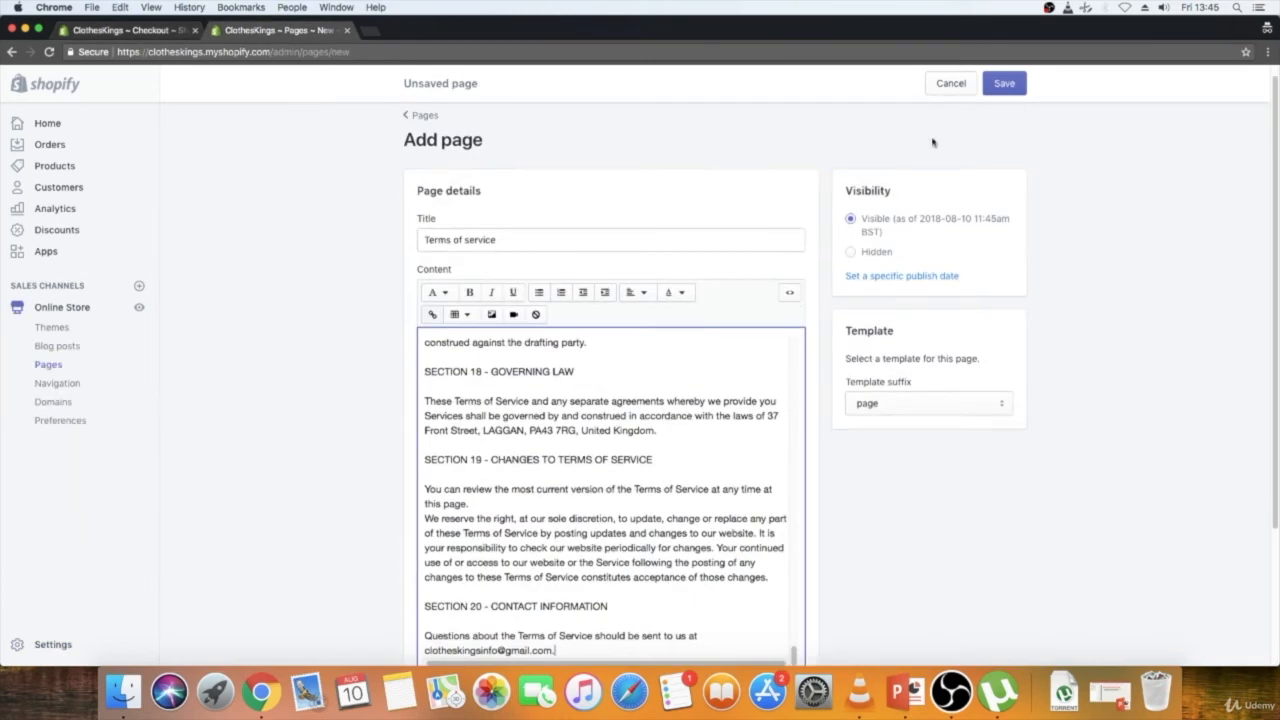
{"action": "left_click", "coordinate": [1004, 83]}
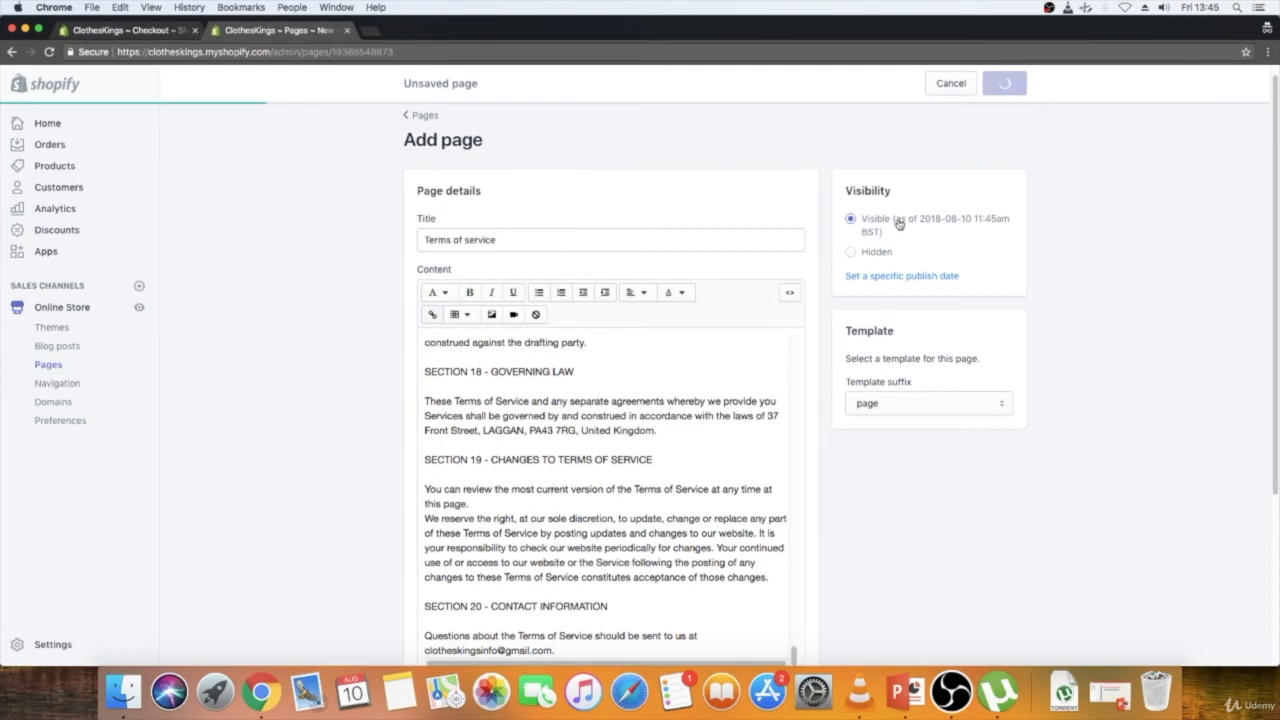
{"action": "scroll", "coordinate": [898, 223], "scroll_direction": "down", "scroll_amount": 4}
{"action": "scroll", "coordinate": [669, 206], "scroll_direction": "up", "scroll_amount": 2}
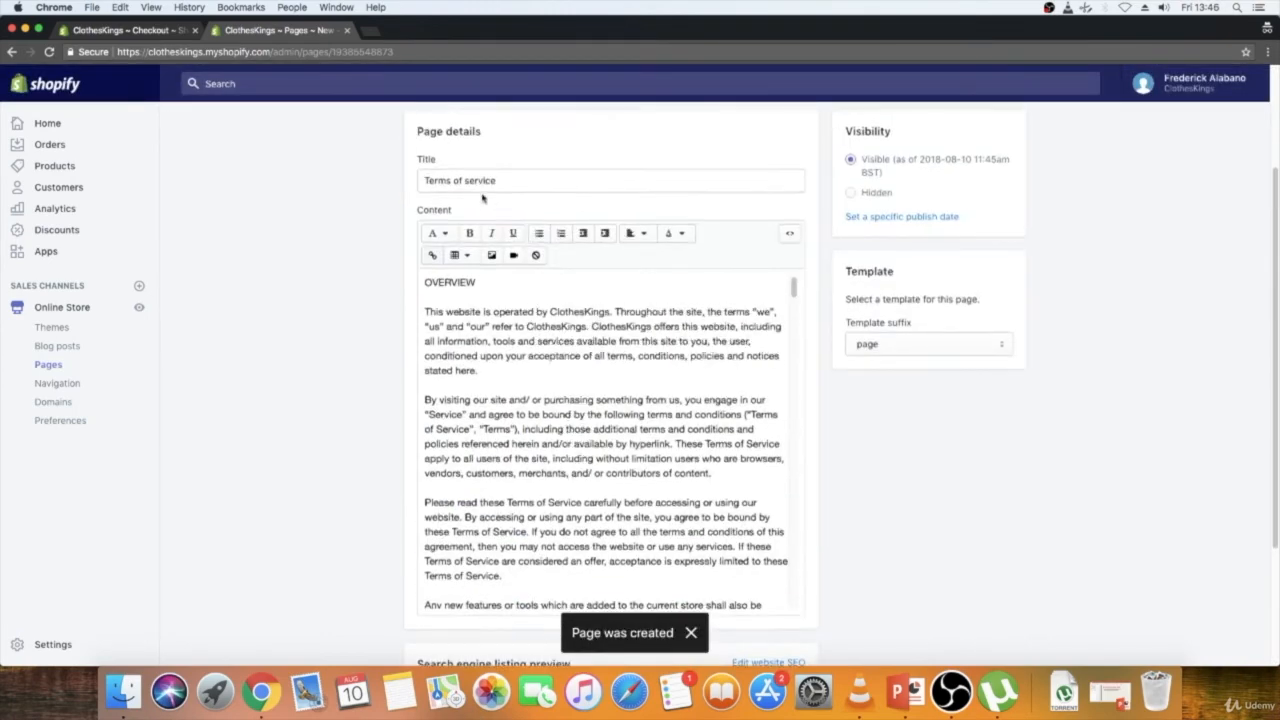
{"action": "scroll", "coordinate": [437, 142], "scroll_direction": "up", "scroll_amount": 2}
Step: Select the 'Privacy policy' heading in checkout settings for the next page
{"action": "left_click", "coordinate": [130, 31]}
{"action": "scroll", "coordinate": [627, 353], "scroll_direction": "up", "scroll_amount": 2}
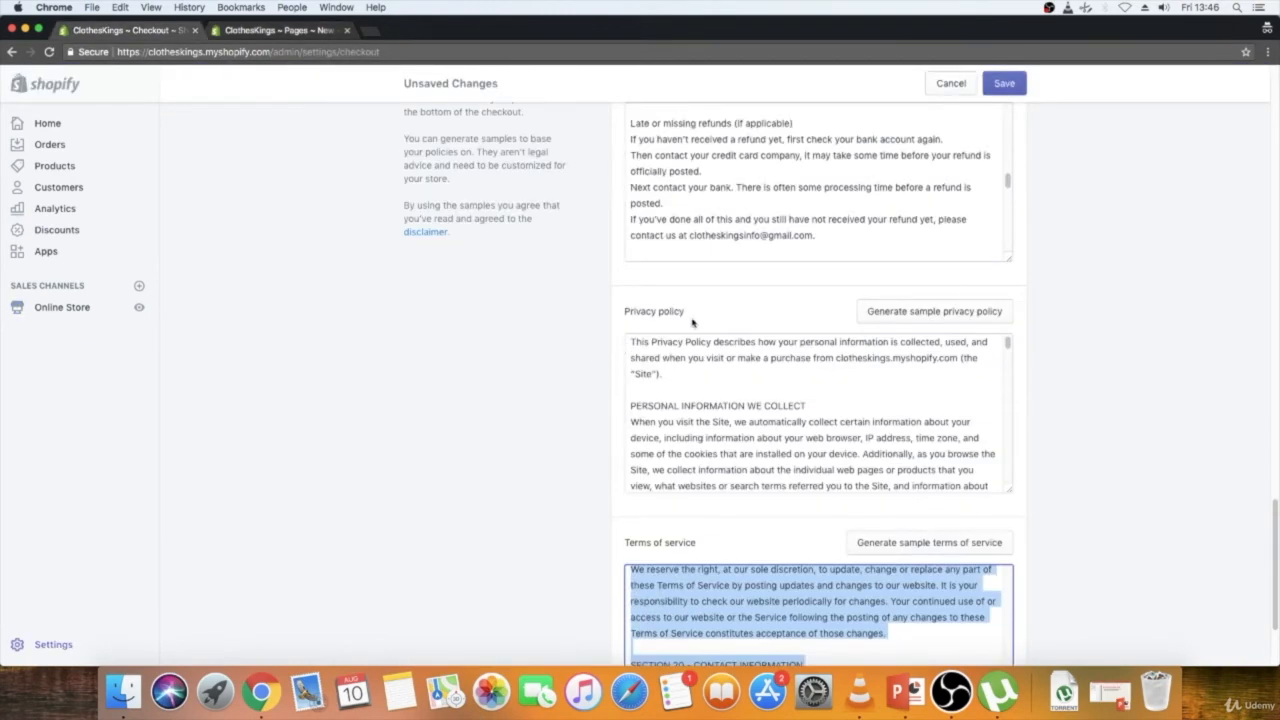
{"action": "mouse_move", "coordinate": [688, 313]}
{"action": "left_mouse_down"}
{"action": "mouse_move", "coordinate": [624, 313]}
{"action": "mouse_move", "coordinate": [689, 311]}
{"action": "left_mouse_up"}
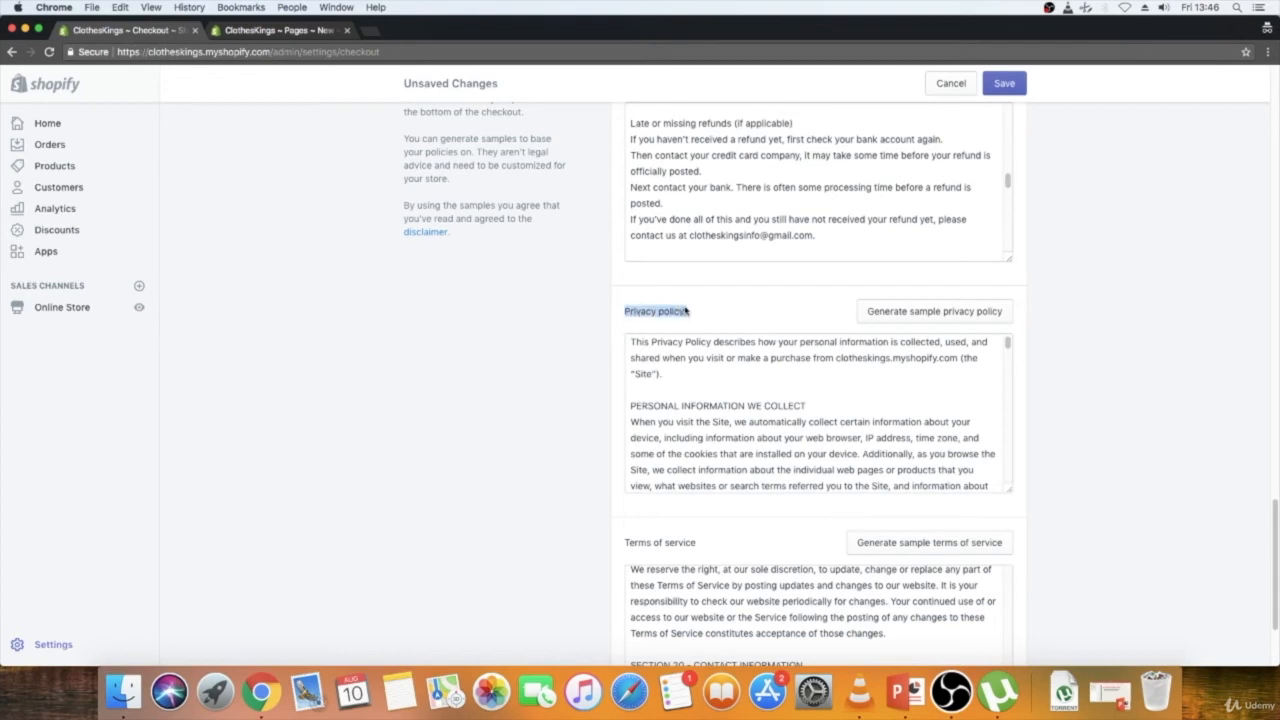
{"action": "left_click", "coordinate": [250, 31]}
Step: Title the page 'Privacy policy', paste in the full privacy policy text, save, and return to Pages
{"action": "key", "text": "super+v"}
{"action": "left_click", "coordinate": [528, 380]}
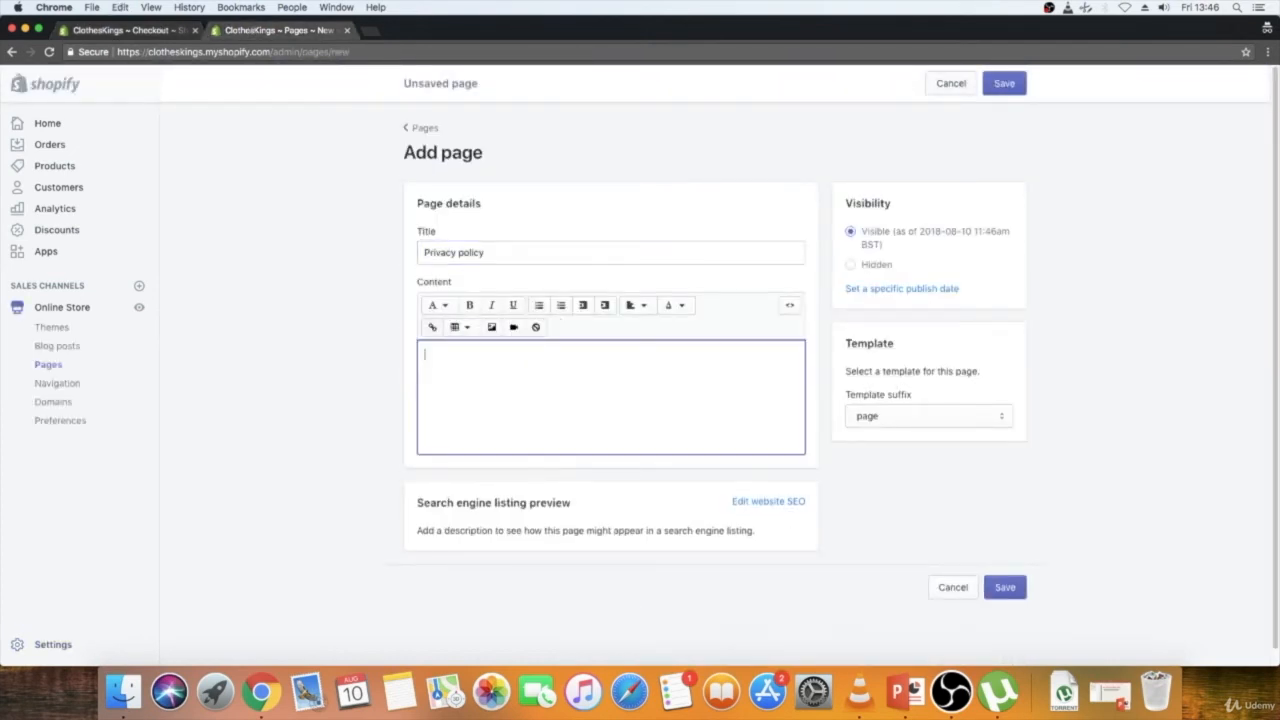
{"action": "left_click", "coordinate": [125, 30]}
{"action": "left_click_drag", "start_coordinate": [631, 343], "coordinate": [855, 622]}
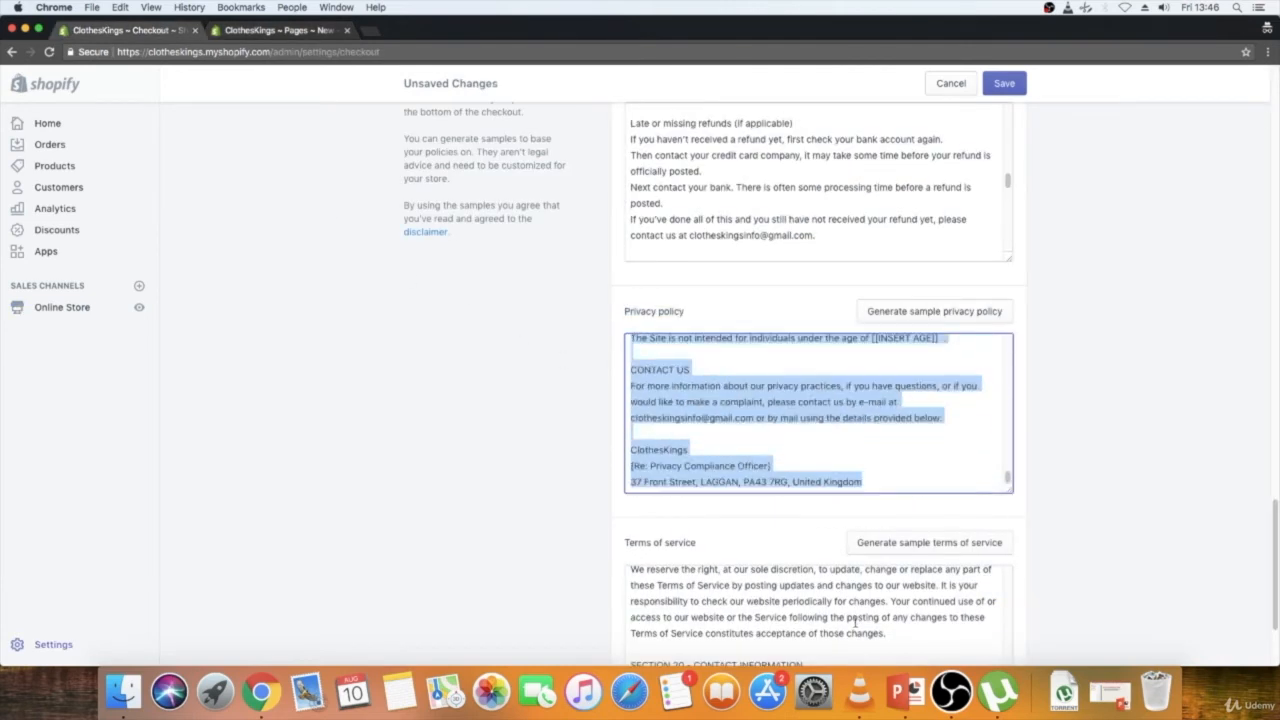
{"action": "left_click", "coordinate": [278, 30]}
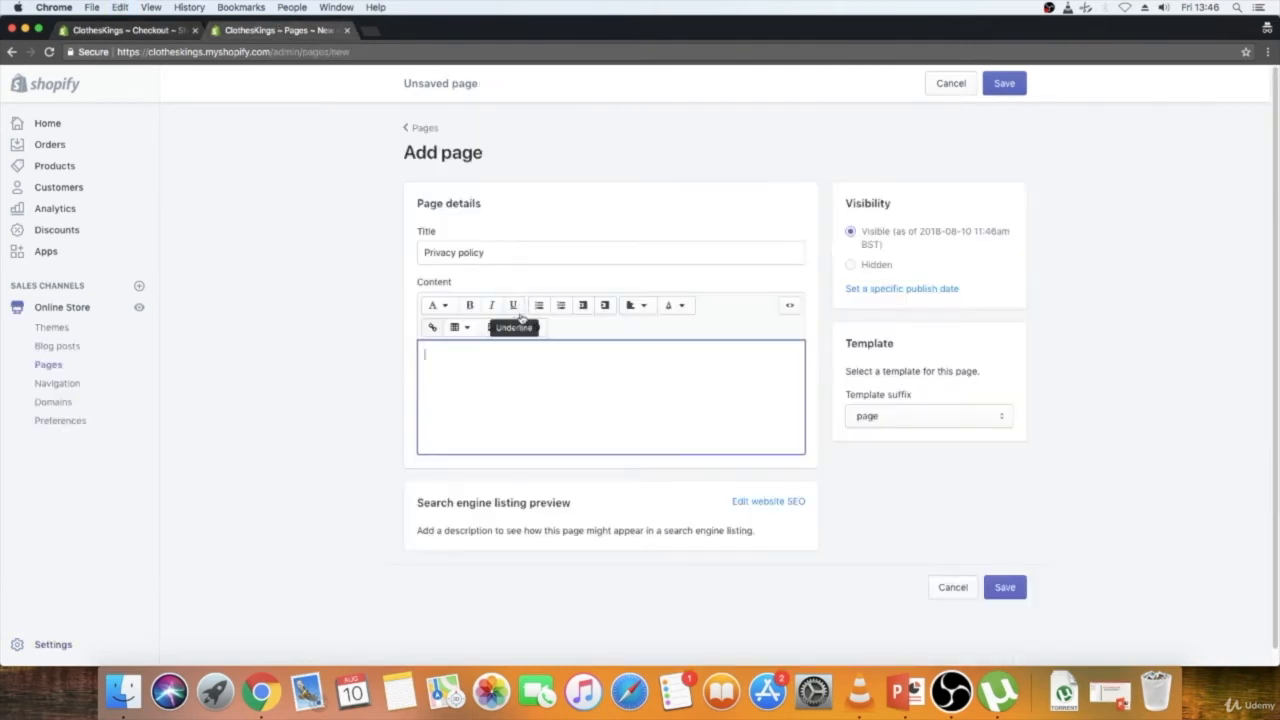
{"action": "key", "text": "super+v"}
{"action": "scroll", "coordinate": [567, 378], "scroll_direction": "up", "scroll_amount": 10}
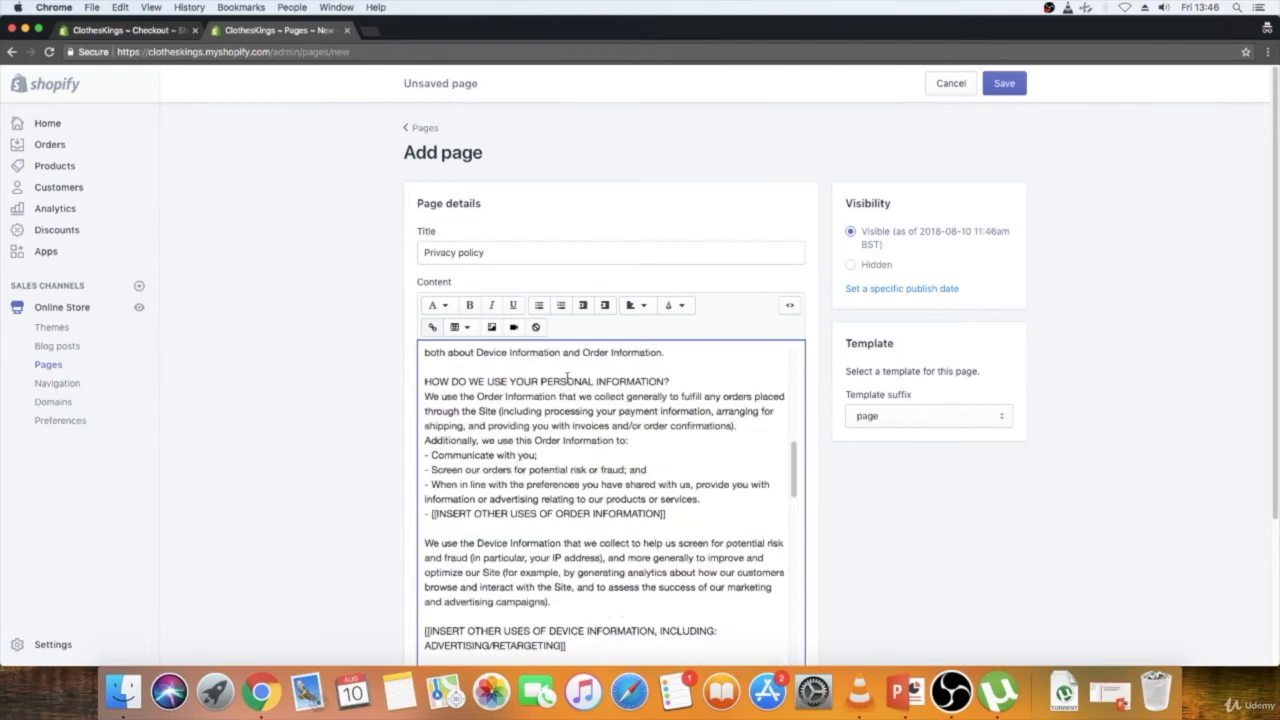
{"action": "scroll", "coordinate": [567, 378], "scroll_direction": "up", "scroll_amount": 5}
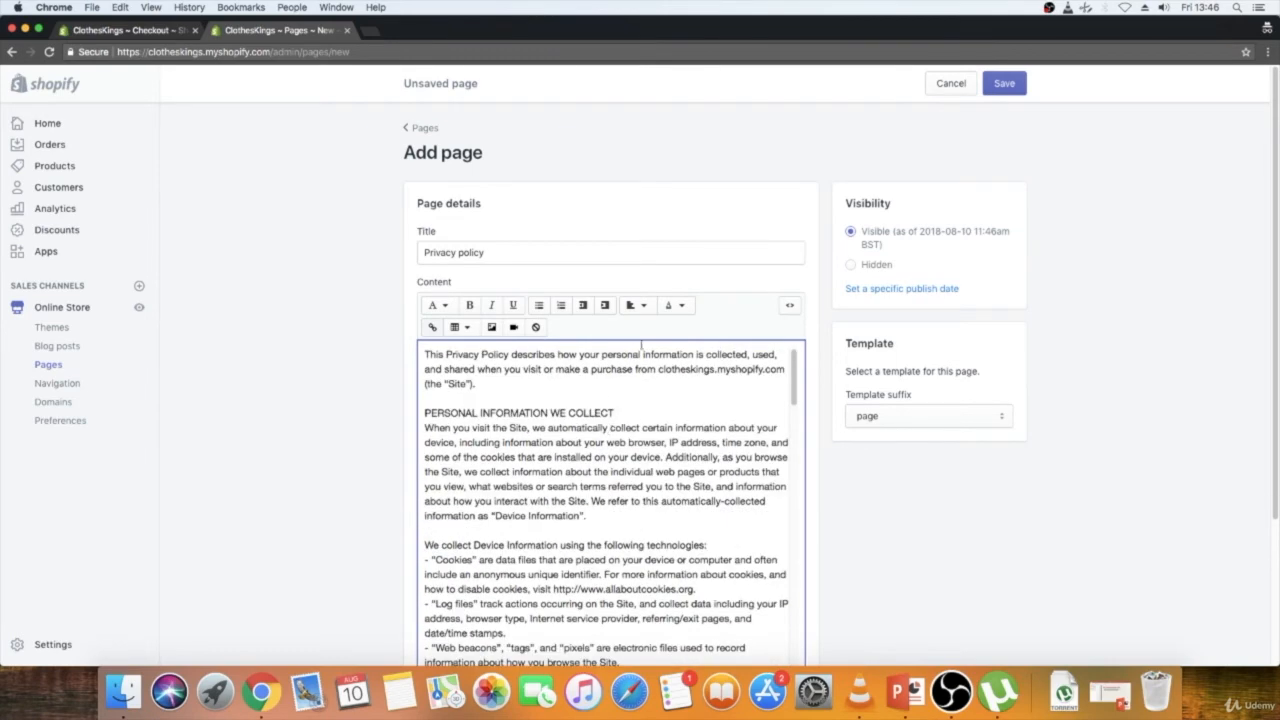
{"action": "left_click", "coordinate": [1004, 85]}
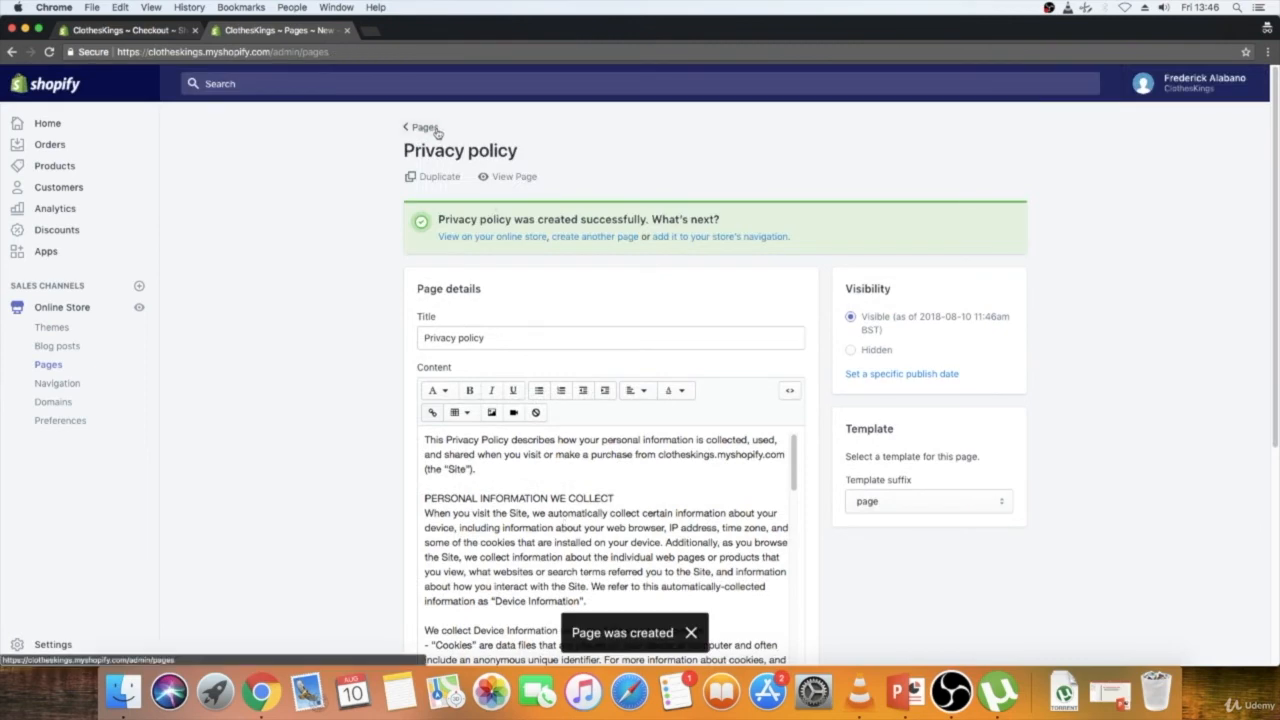
{"action": "left_click", "coordinate": [424, 128]}
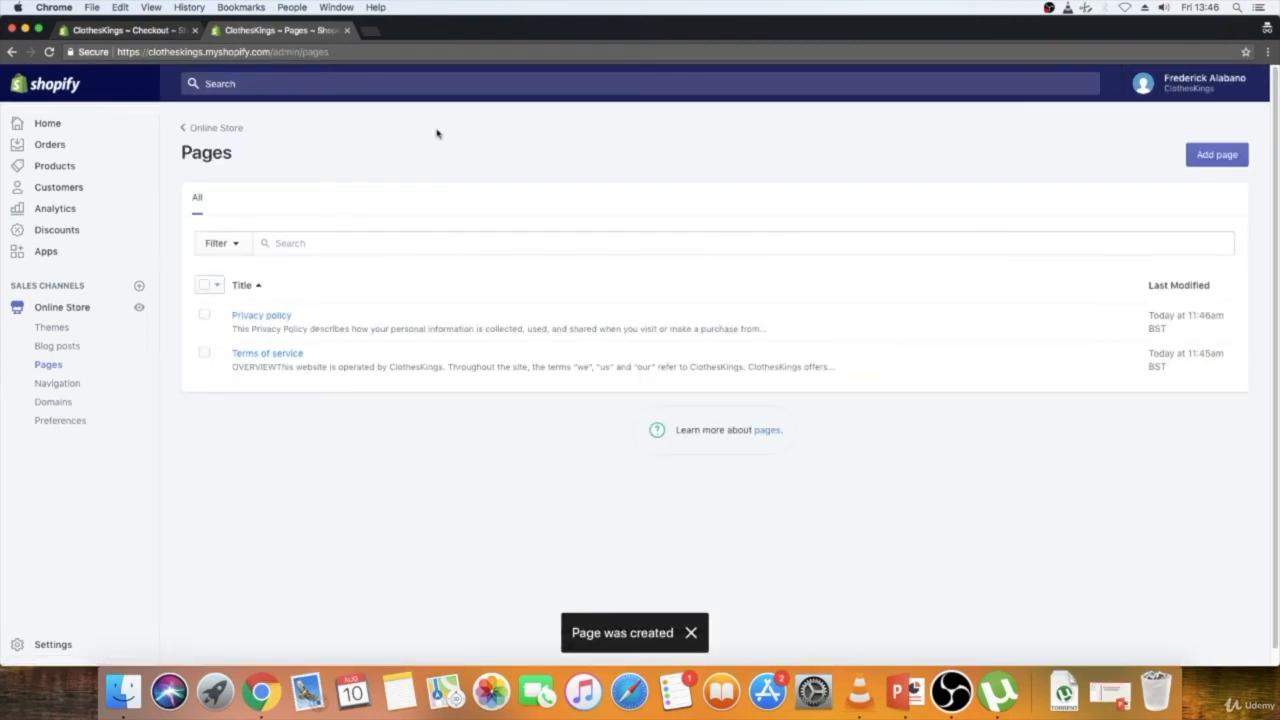
Step: Start a new page titled 'Refund policy', copied from the checkout settings heading
{"action": "left_click", "coordinate": [150, 31]}
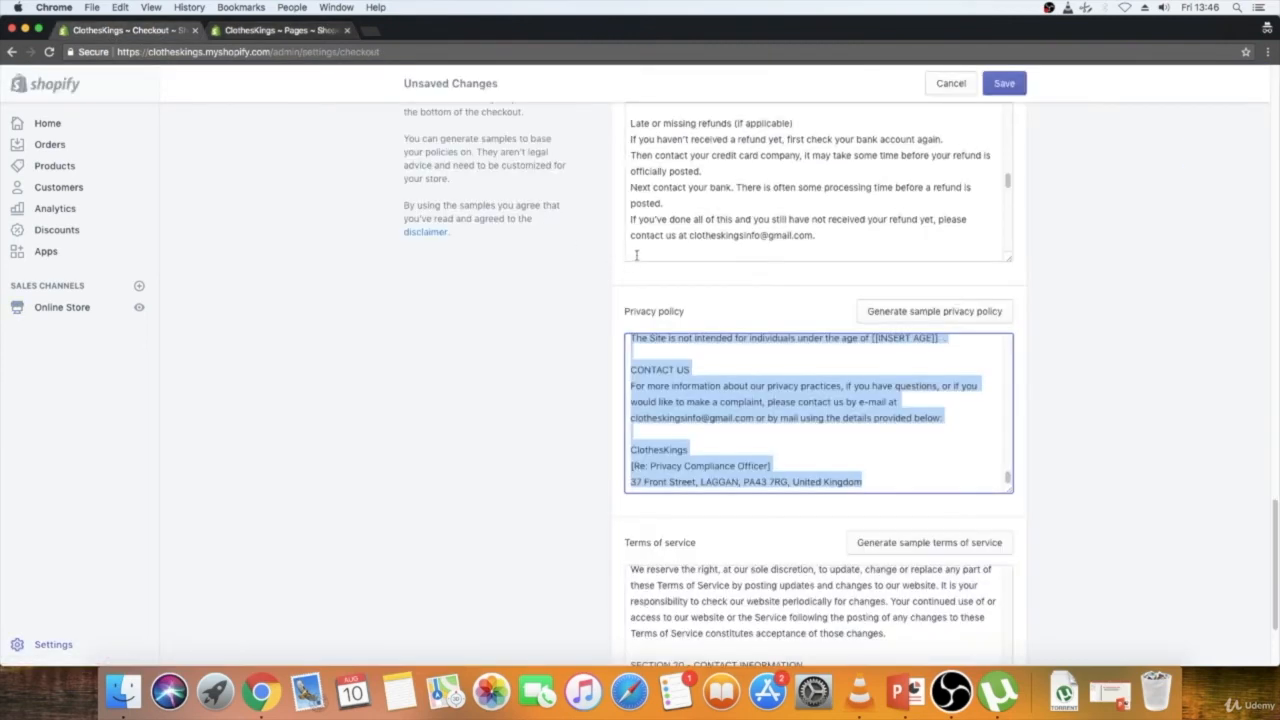
{"action": "scroll", "coordinate": [636, 254], "scroll_direction": "up", "scroll_amount": 15}
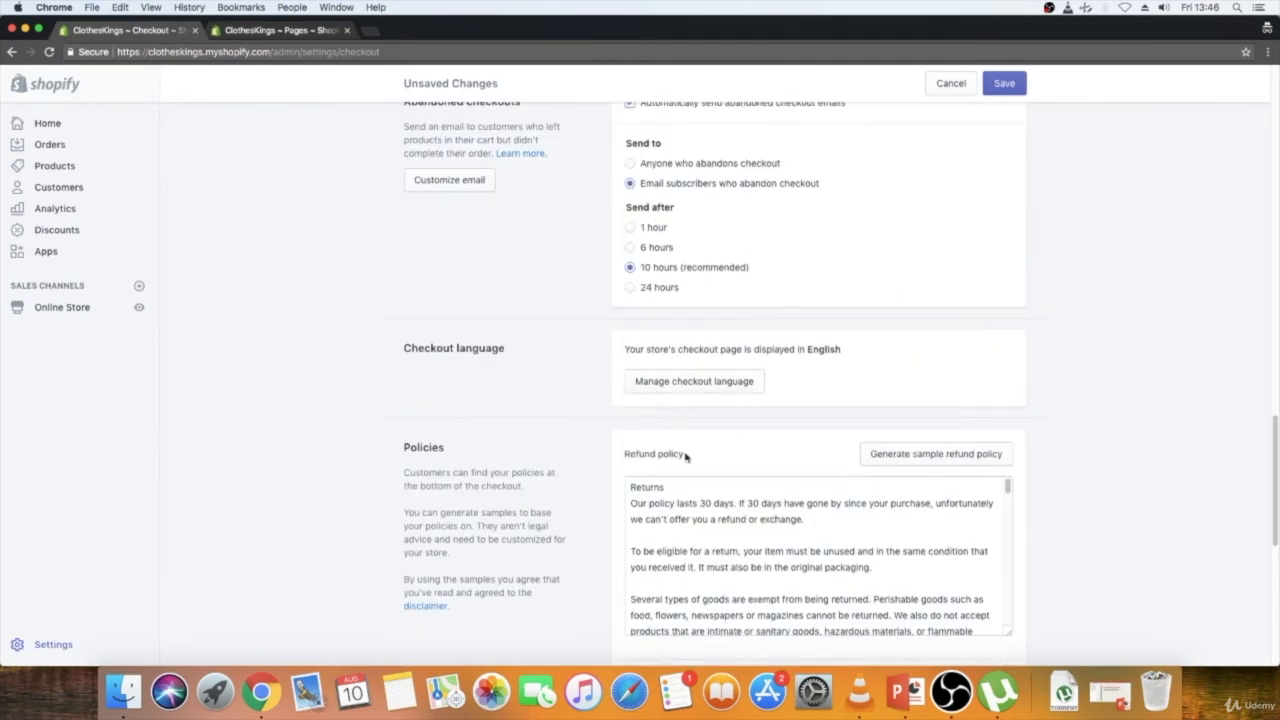
{"action": "left_click_drag", "start_coordinate": [684, 456], "coordinate": [627, 455]}
{"action": "key", "text": "super+c"}
{"action": "left_click", "coordinate": [298, 29]}
{"action": "left_click", "coordinate": [1210, 154]}
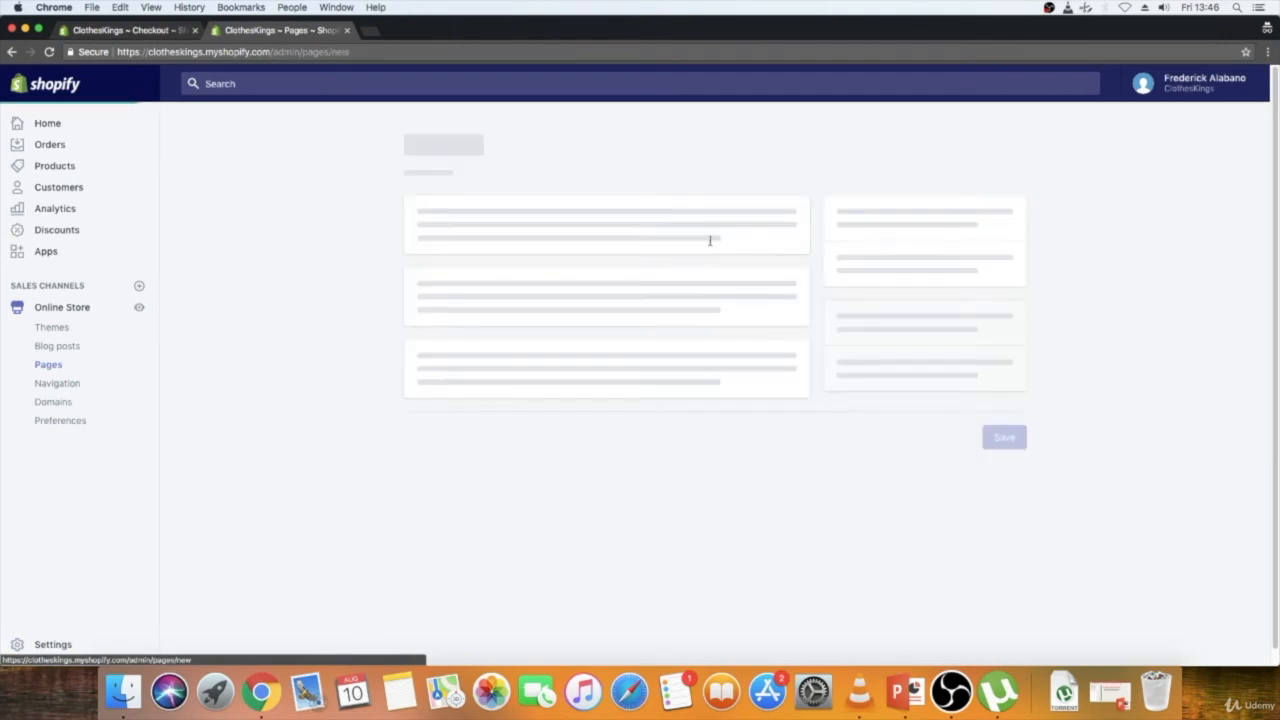
{"action": "left_click", "coordinate": [663, 252]}
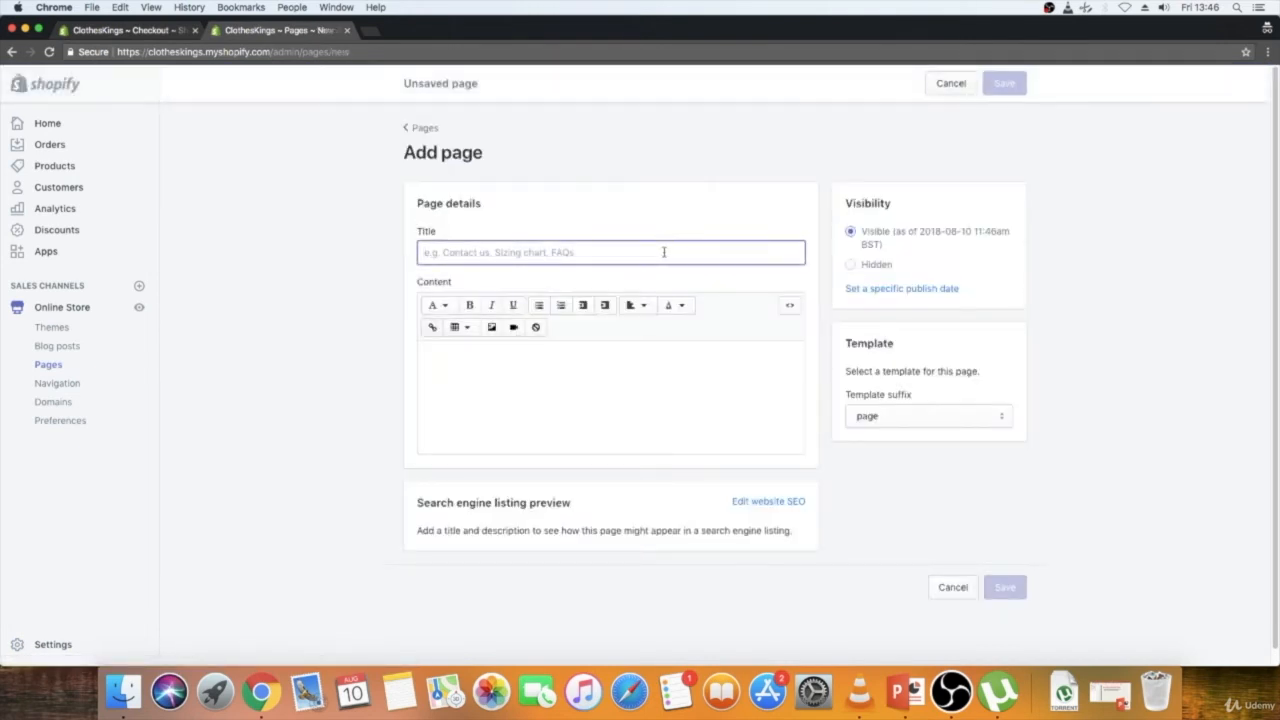
{"action": "key", "text": "super+v"}
Step: Copy the full refund policy text into the page content and save it
{"action": "left_click", "coordinate": [567, 420]}
{"action": "left_click", "coordinate": [146, 31]}
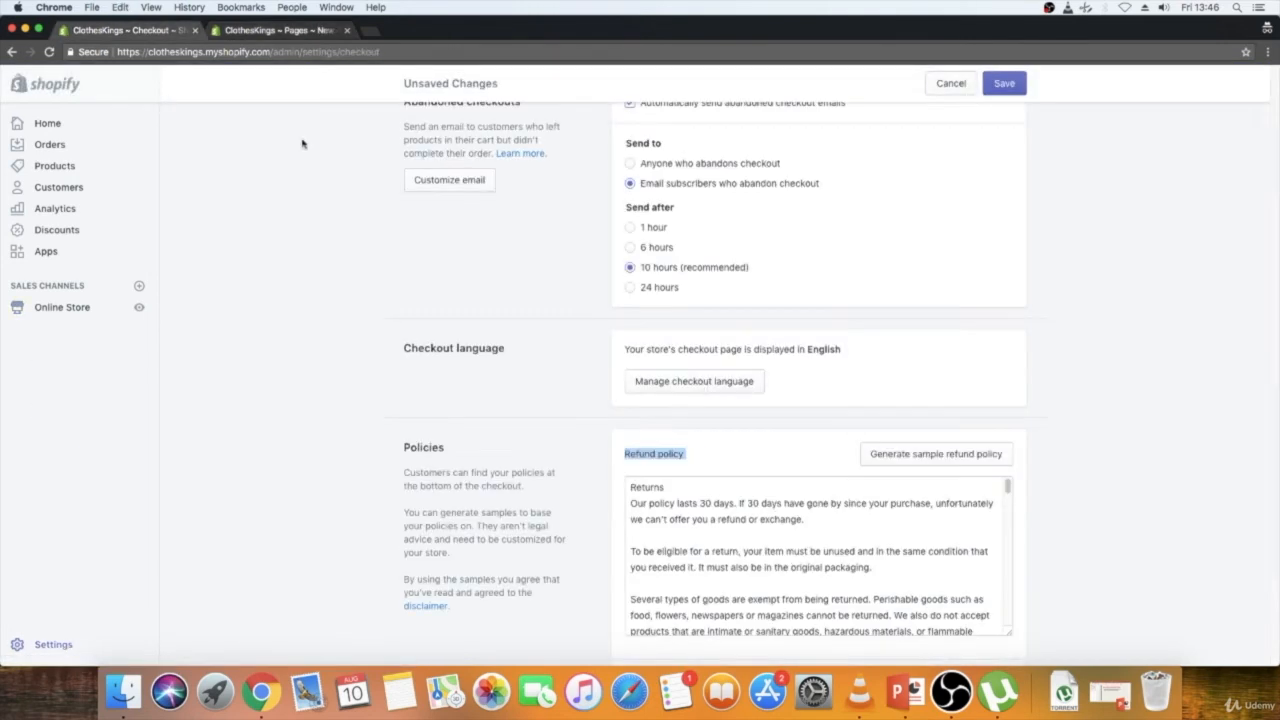
{"action": "scroll", "coordinate": [659, 413], "scroll_direction": "down", "scroll_amount": 2}
{"action": "left_click_drag", "start_coordinate": [628, 407], "coordinate": [788, 604]}
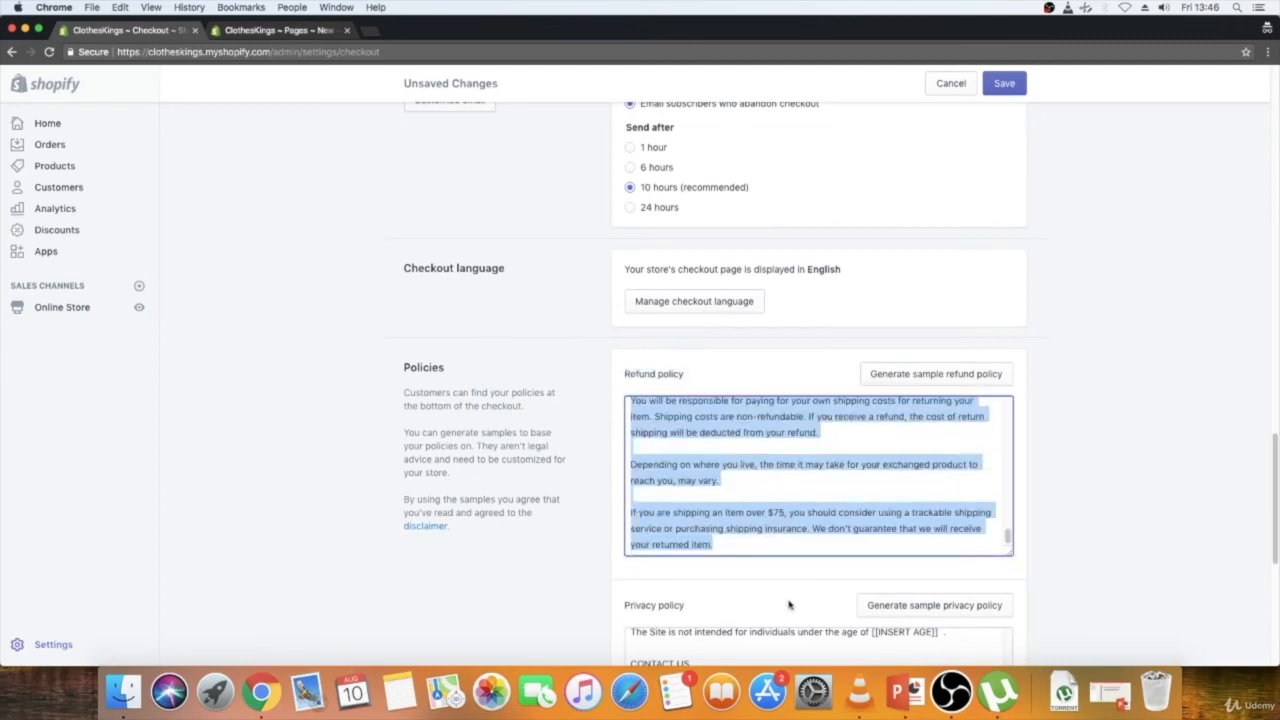
{"action": "left_click", "coordinate": [316, 30]}
{"action": "key", "text": "super+v"}
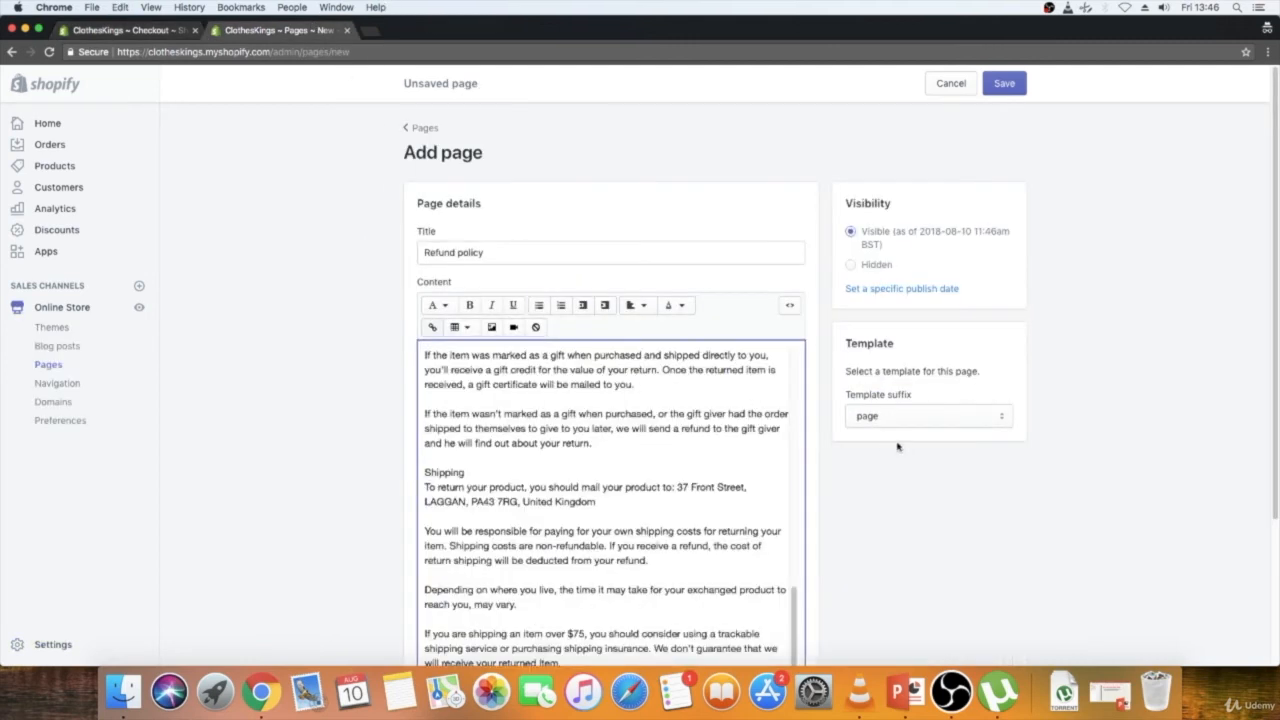
{"action": "scroll", "coordinate": [960, 480], "scroll_direction": "down", "scroll_amount": 5}
{"action": "left_click", "coordinate": [1006, 629]}
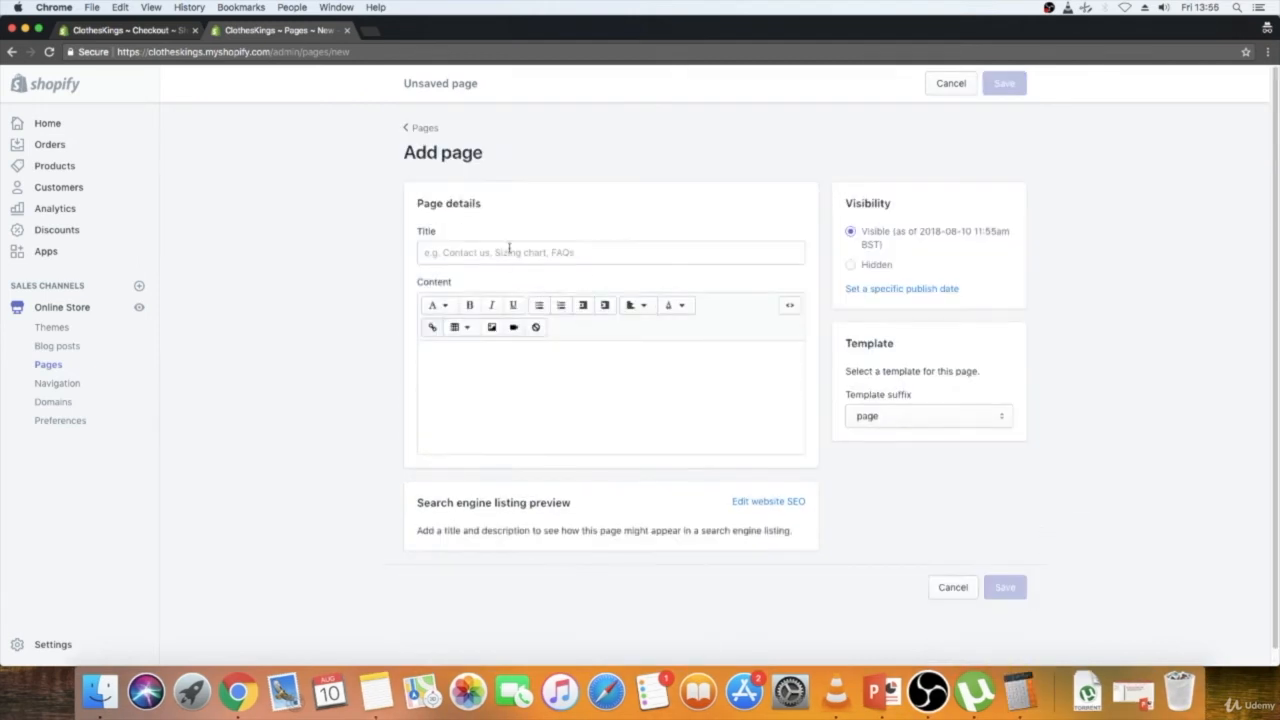
Step: Title the page 'About Us' and add the bullet 'Introduce Yourself along with your brand'
{"action": "left_click", "coordinate": [516, 252]}
{"action": "type", "text": "About Us"}
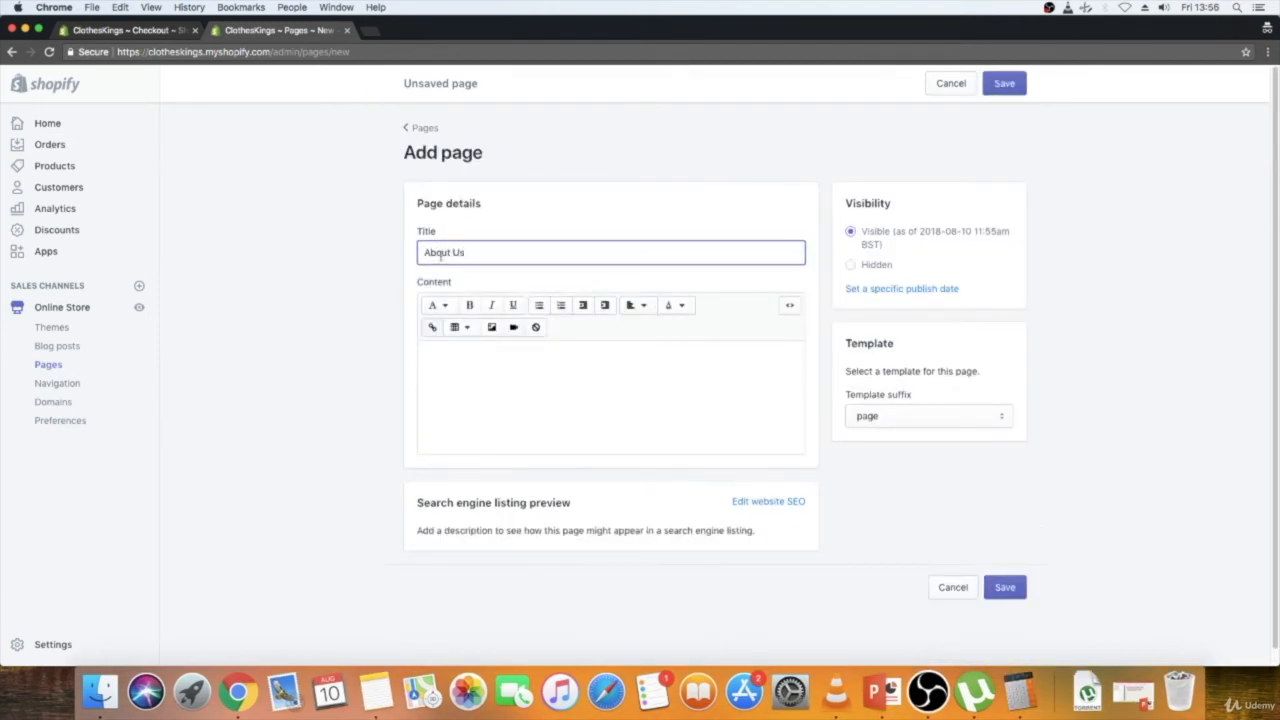
{"action": "left_click", "coordinate": [527, 401]}
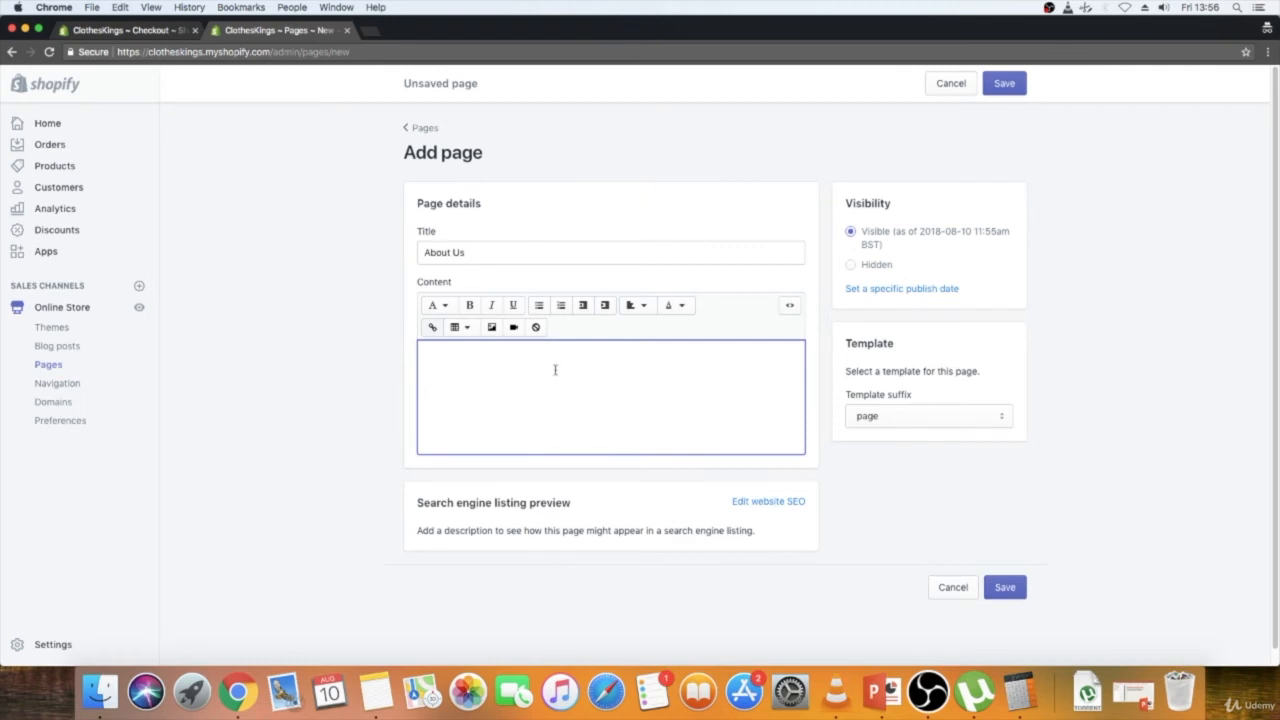
{"action": "type", "text": "- IN"}
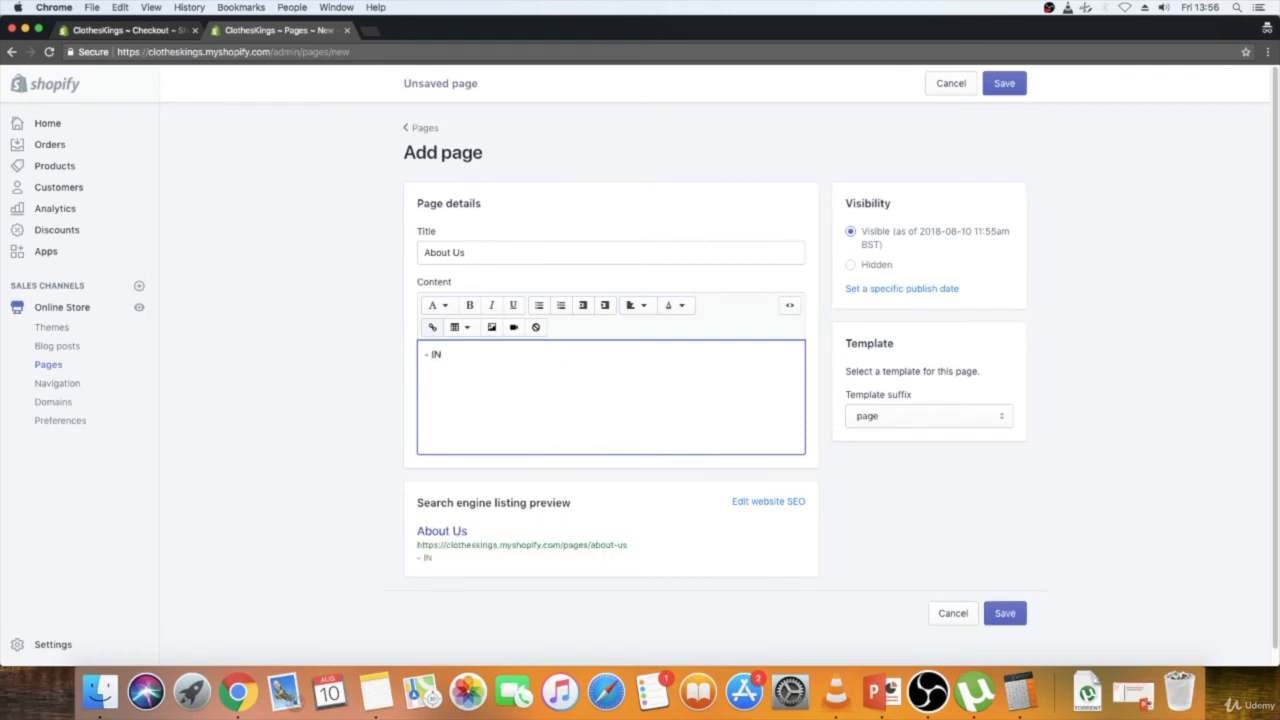
{"action": "key", "text": "BackSpace"}
{"action": "type", "text": "ntroduce Yourself"}
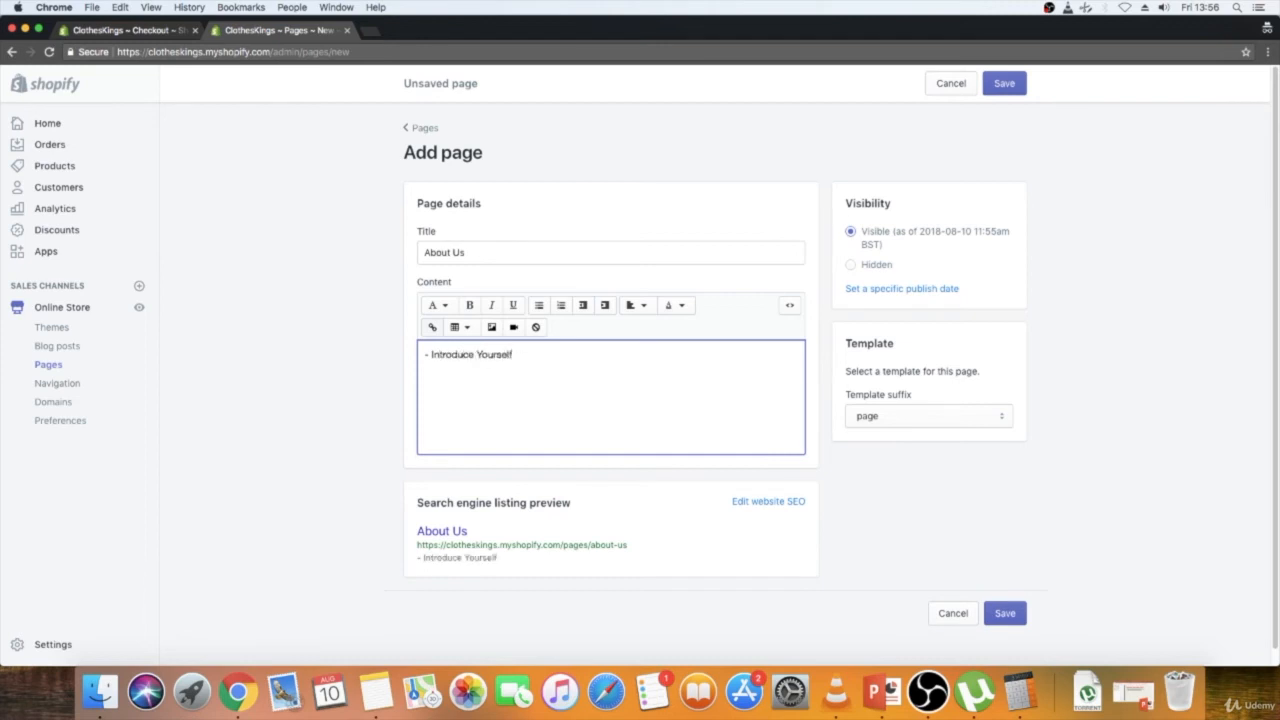
{"action": "type", "text": " along with your brand"}
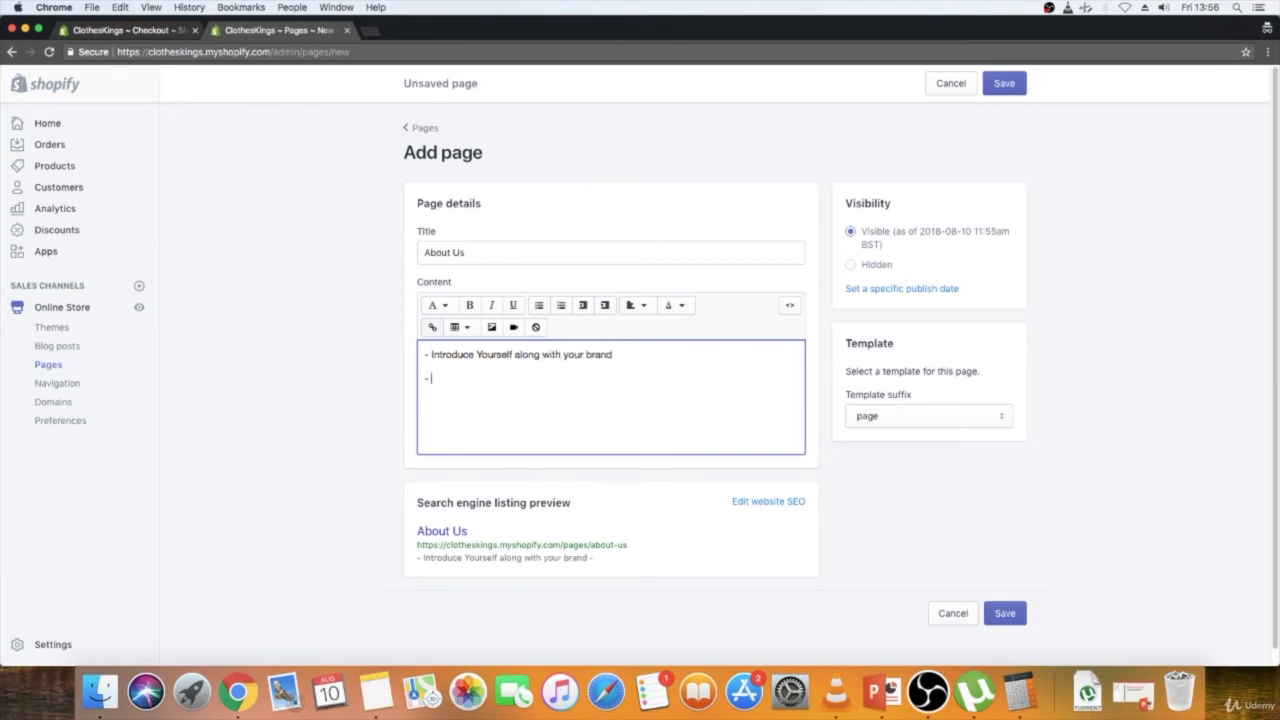
Step: Add the bullets on shared passion, global sourcing and customer satisfaction, then save the page
{"action": "type", "text": "Mention you share"}
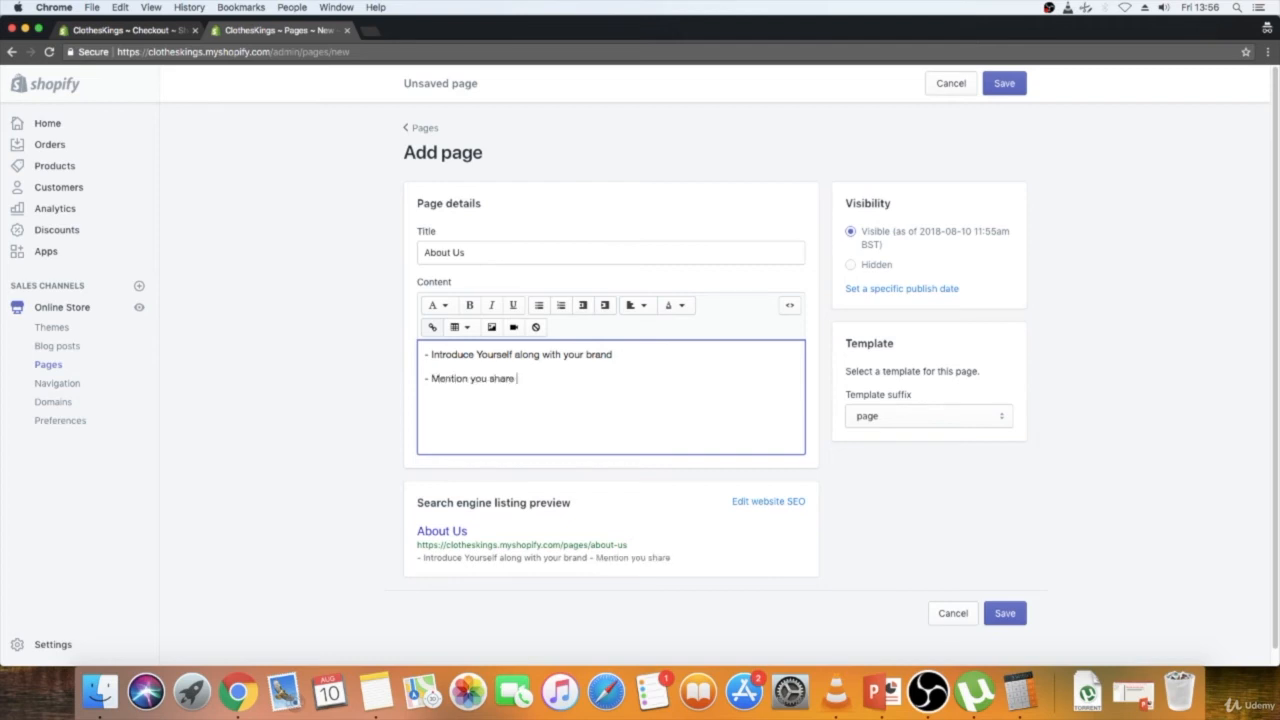
{"action": "type", "text": " the same passion"}
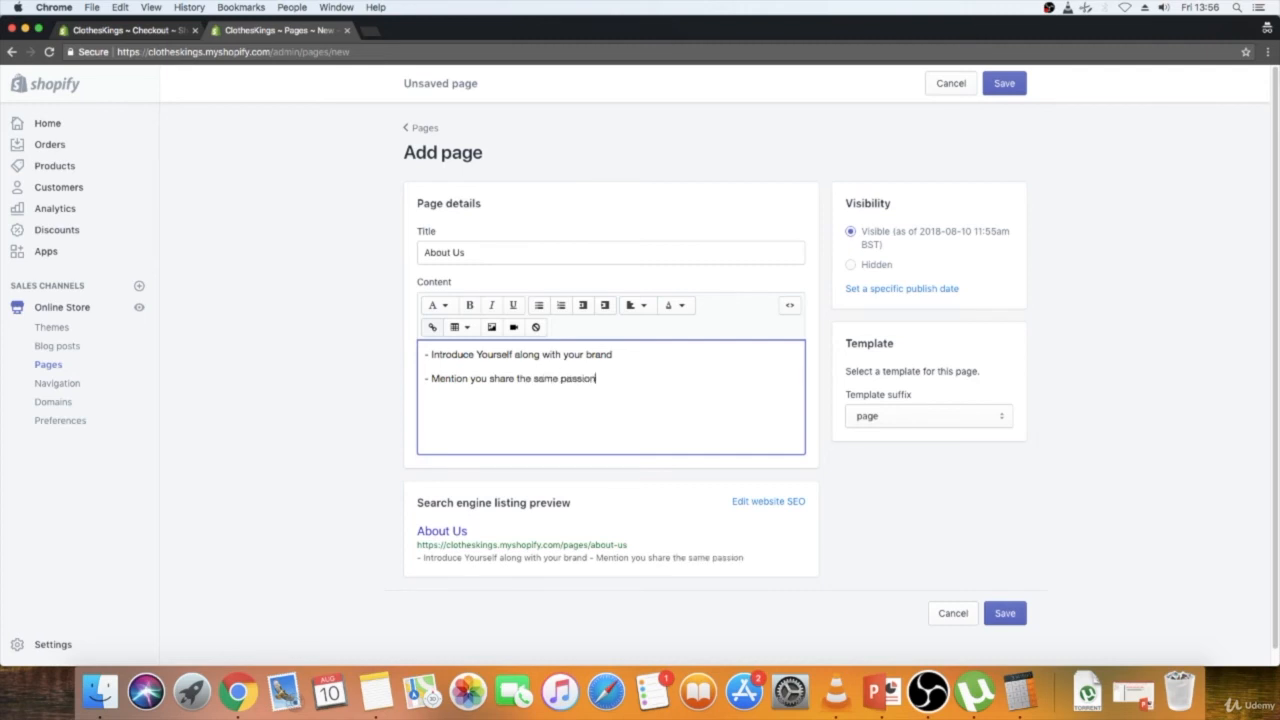
{"action": "type", "text": " as yup"}
{"action": "key", "text": "BackSpace"}
{"action": "key", "text": "BackSpace"}
{"action": "key", "text": "BackSpace"}
{"action": "type", "text": "our visitors"}
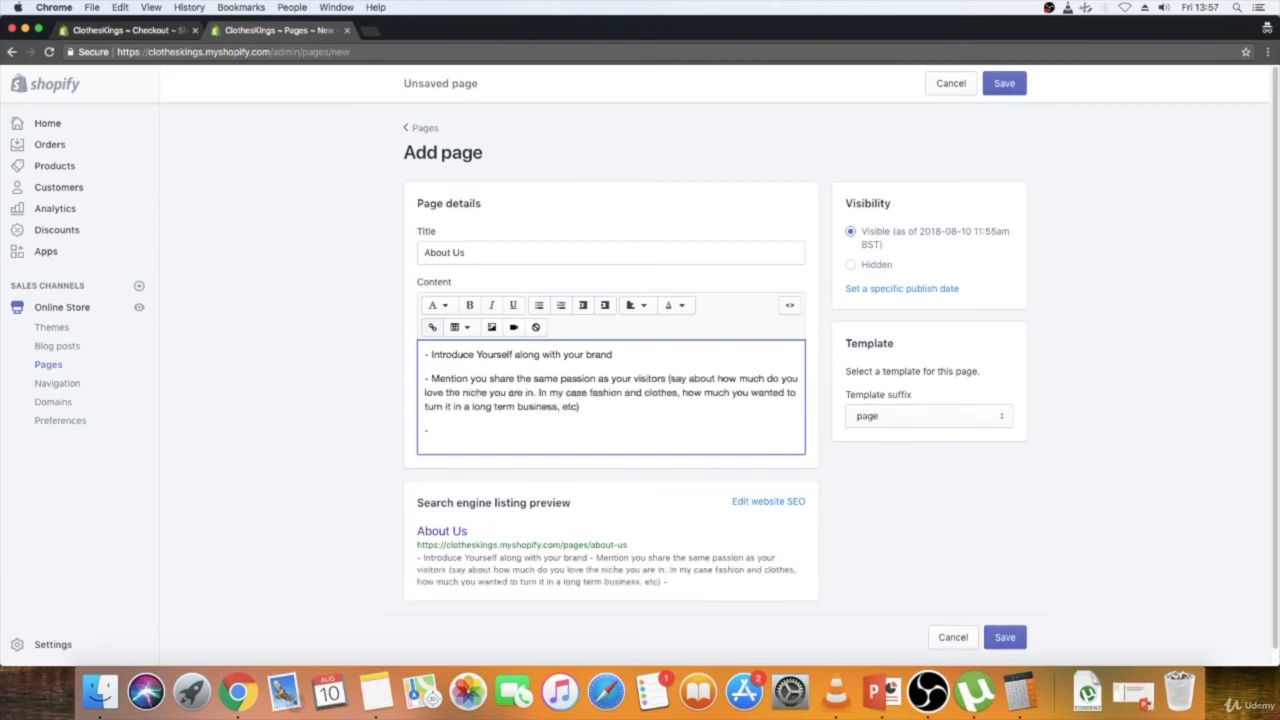
{"action": "type", "text": "Mention how you s"}
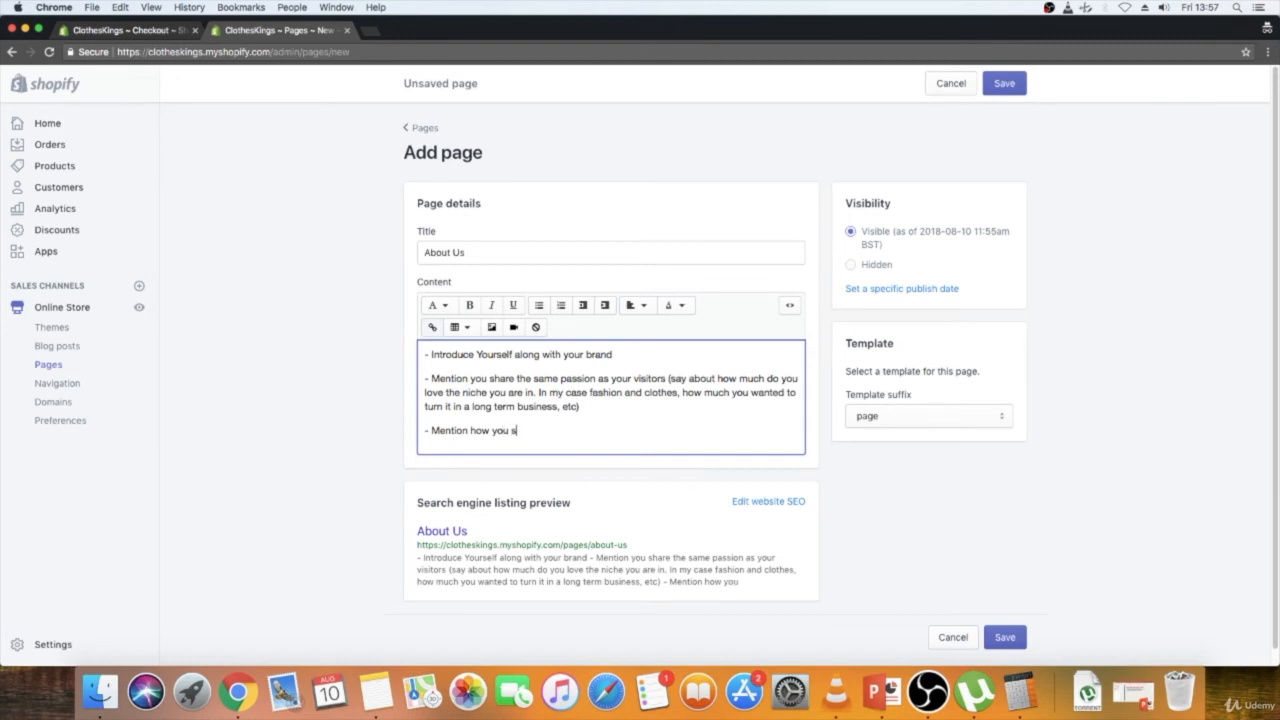
{"action": "type", "text": "ource products c"}
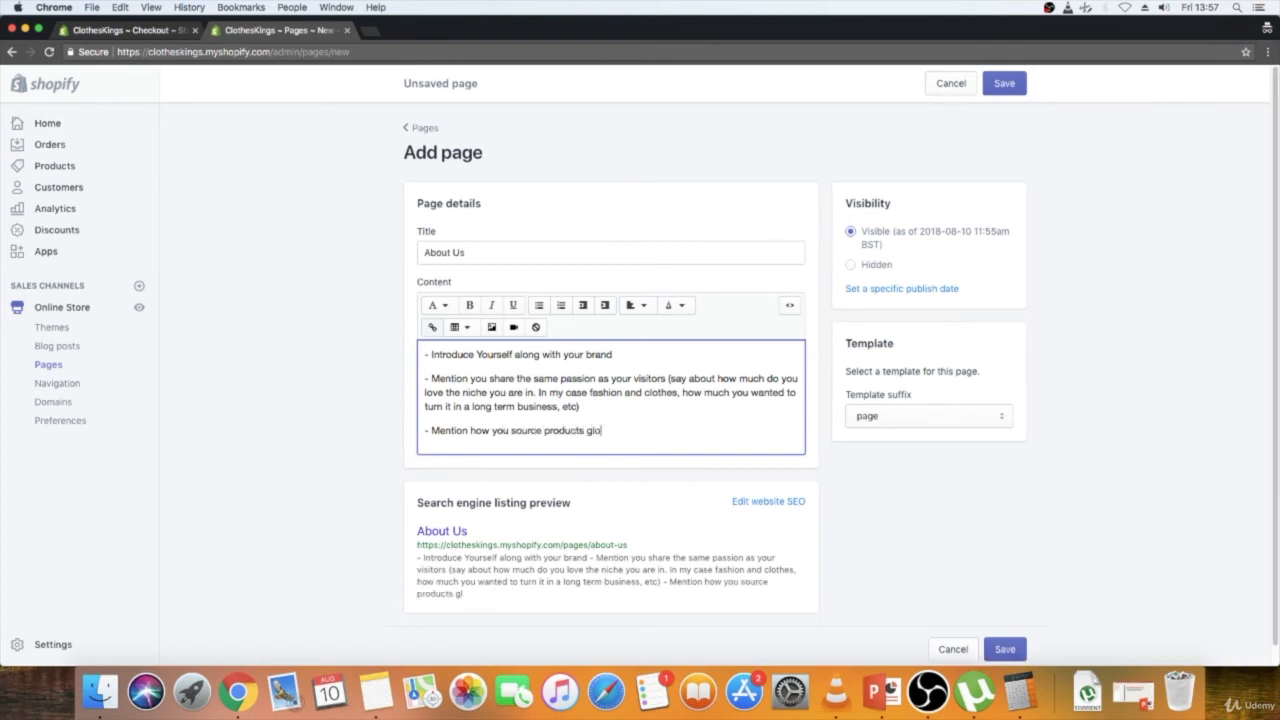
{"action": "type", "text": "bally"}
{"action": "type", "text": "to provide a wide variety of choice at some of the most competitive prices"}
{"action": "key", "text": "Return"}
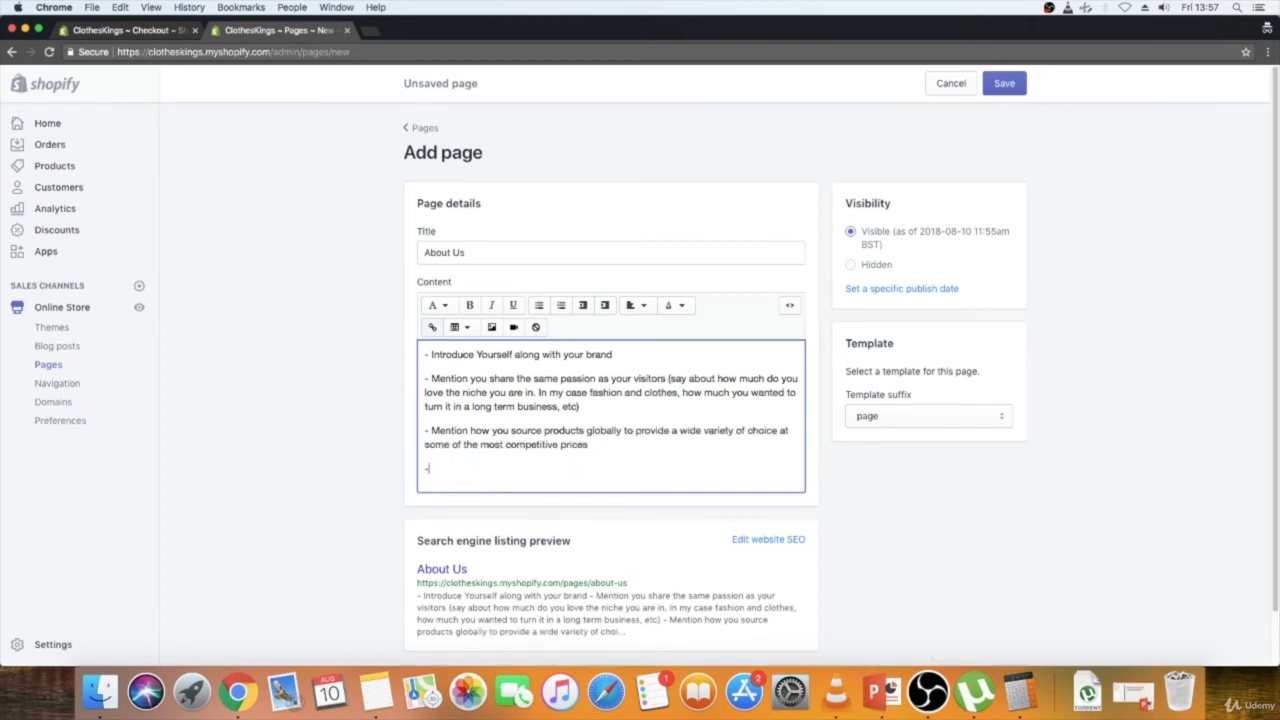
{"action": "type", "text": "- And finish it saying that customer sa"}
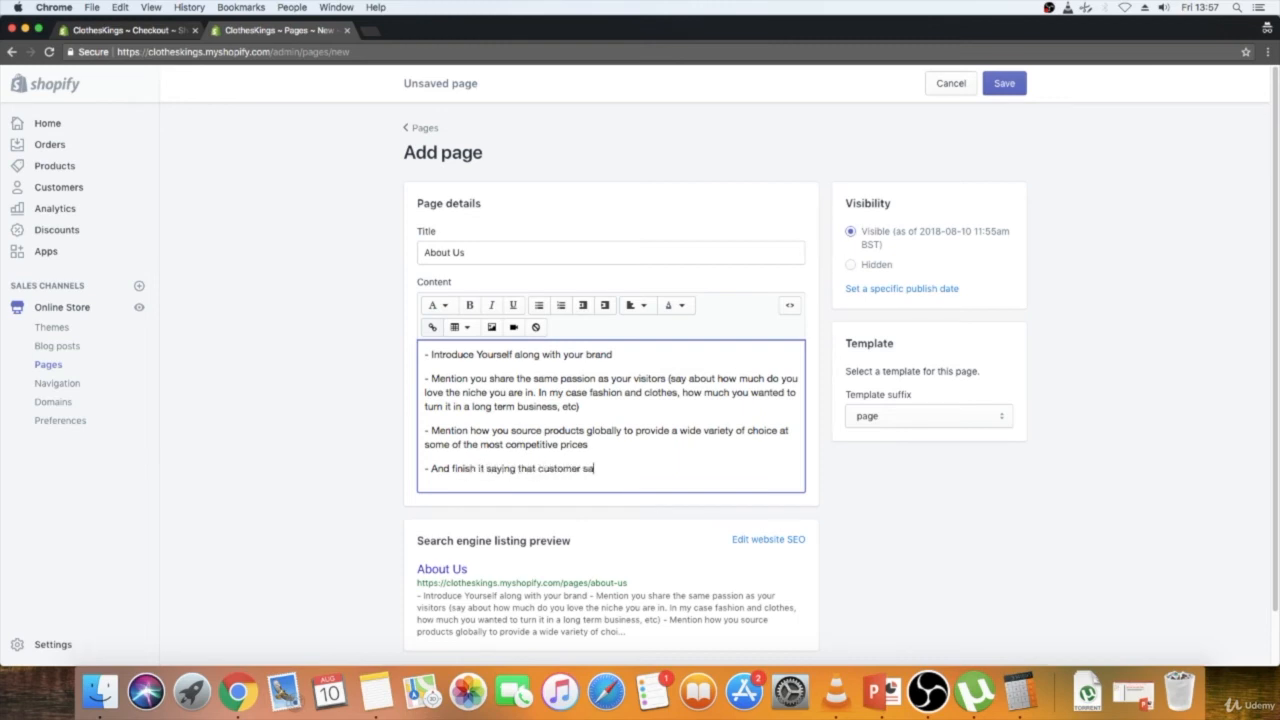
{"action": "type", "text": "tisfaction is your #1 priority and leave them a contact email"}
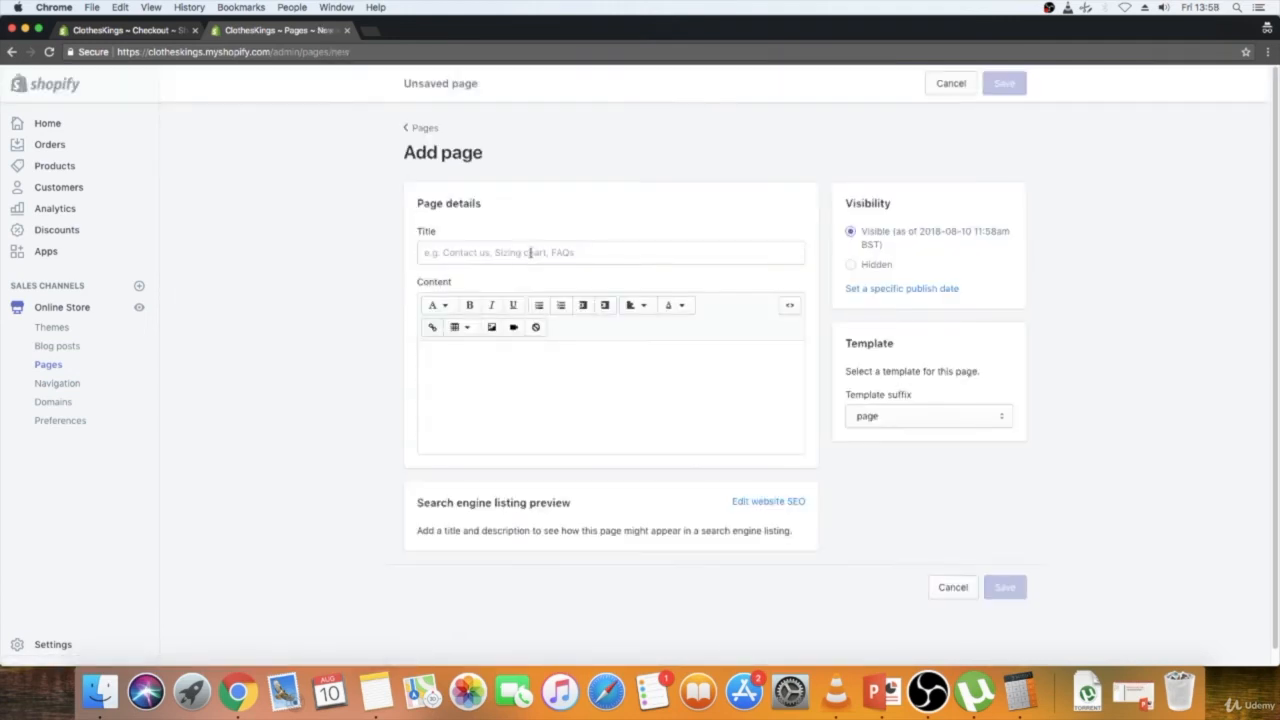
{"action": "left_click", "coordinate": [537, 250]}
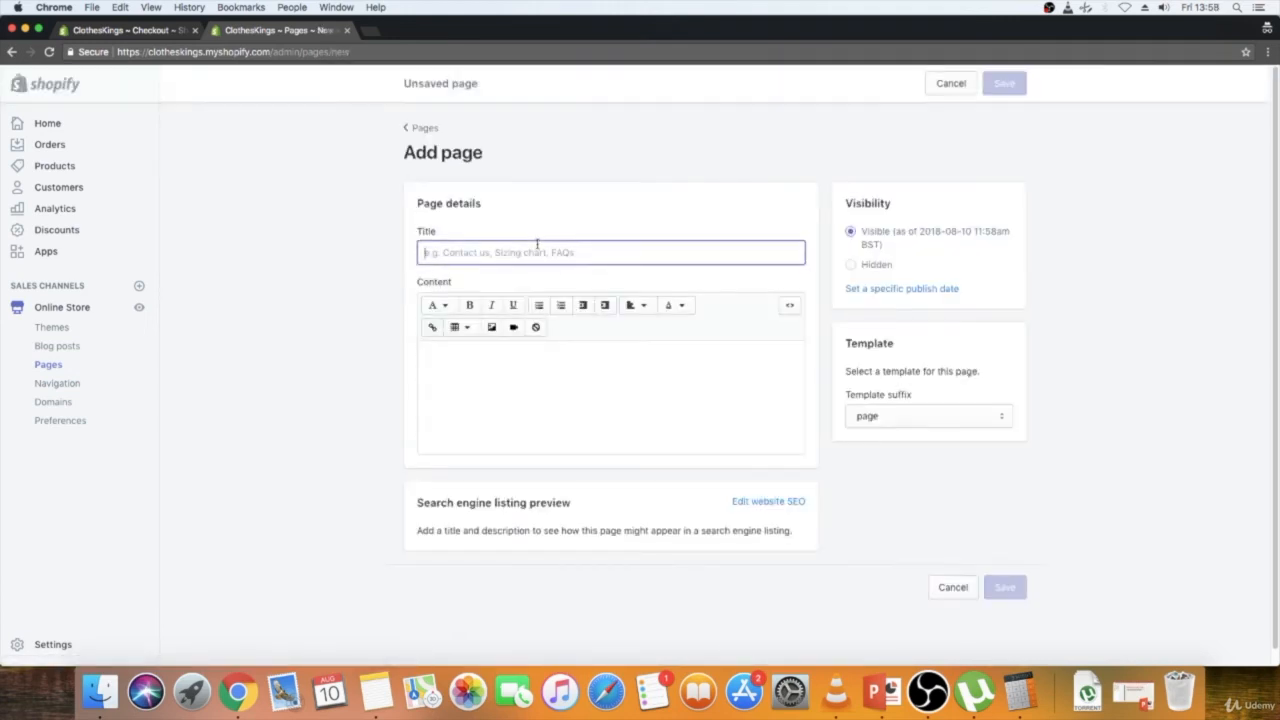
Step: Create 'Contact Us' with the helpful-experts email message and page.contact template, then save it
{"action": "type", "text": "Contact Us"}
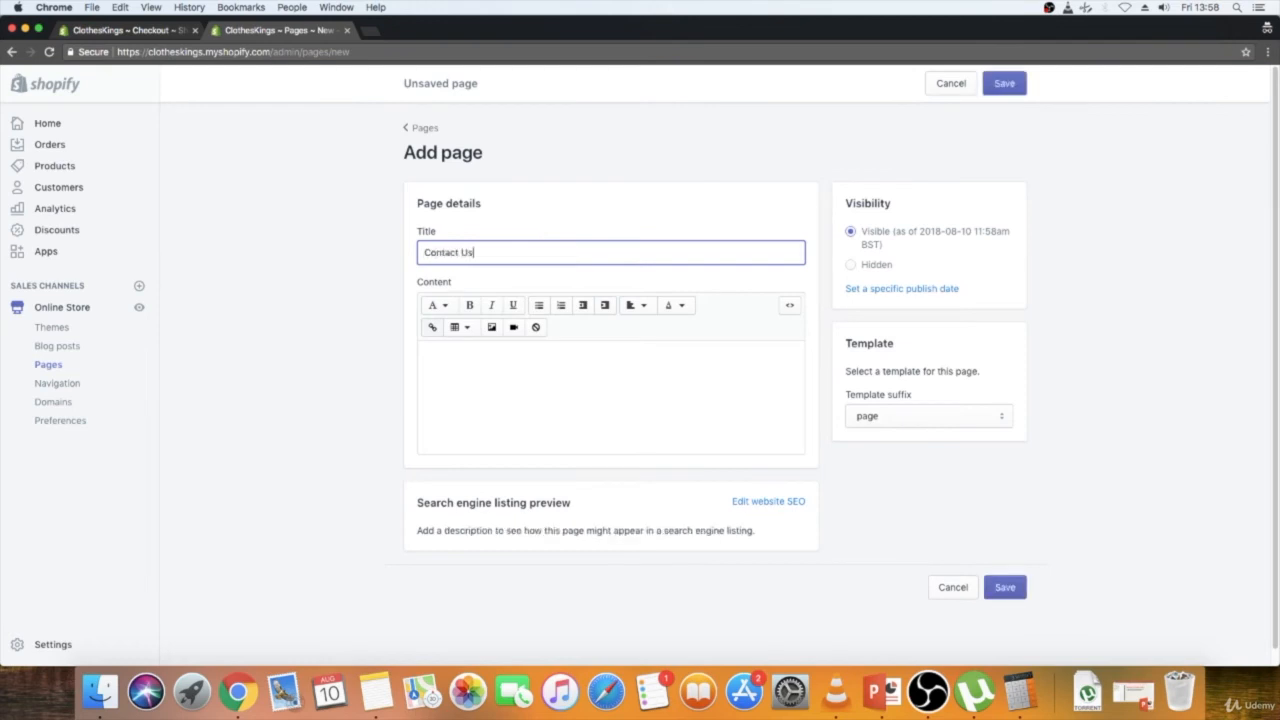
{"action": "left_click", "coordinate": [878, 448]}
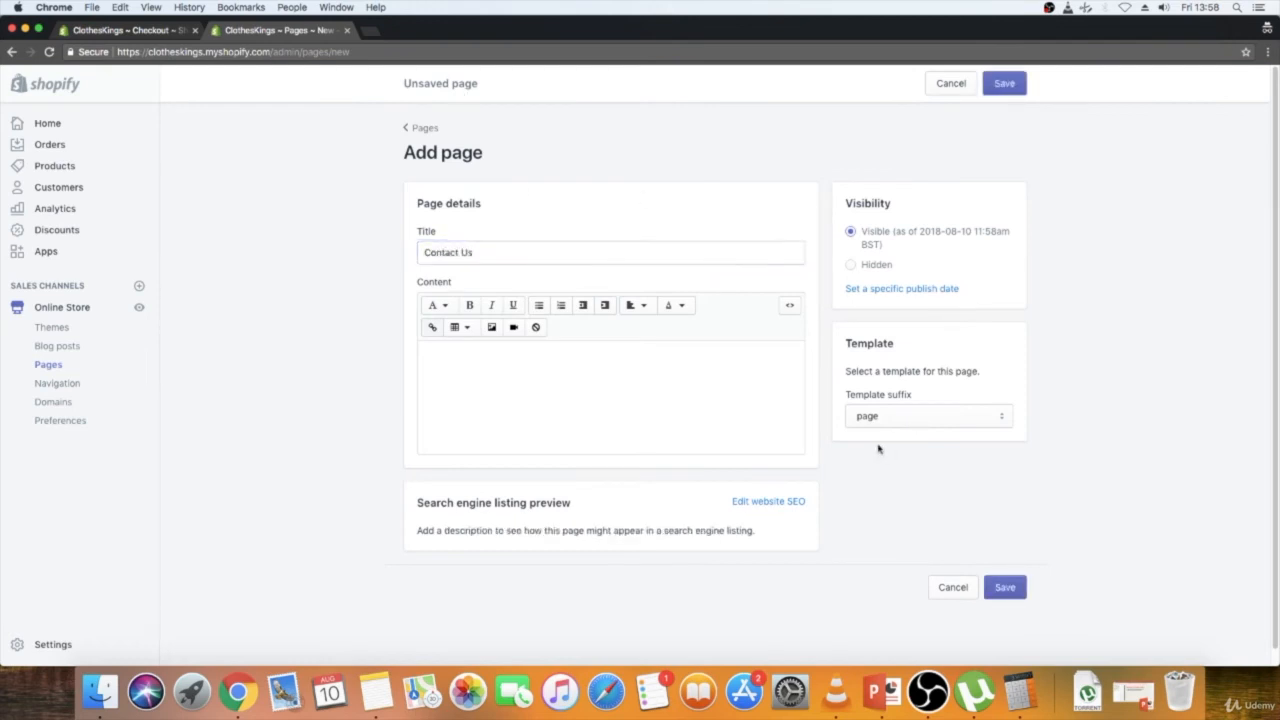
{"action": "left_click", "coordinate": [577, 372]}
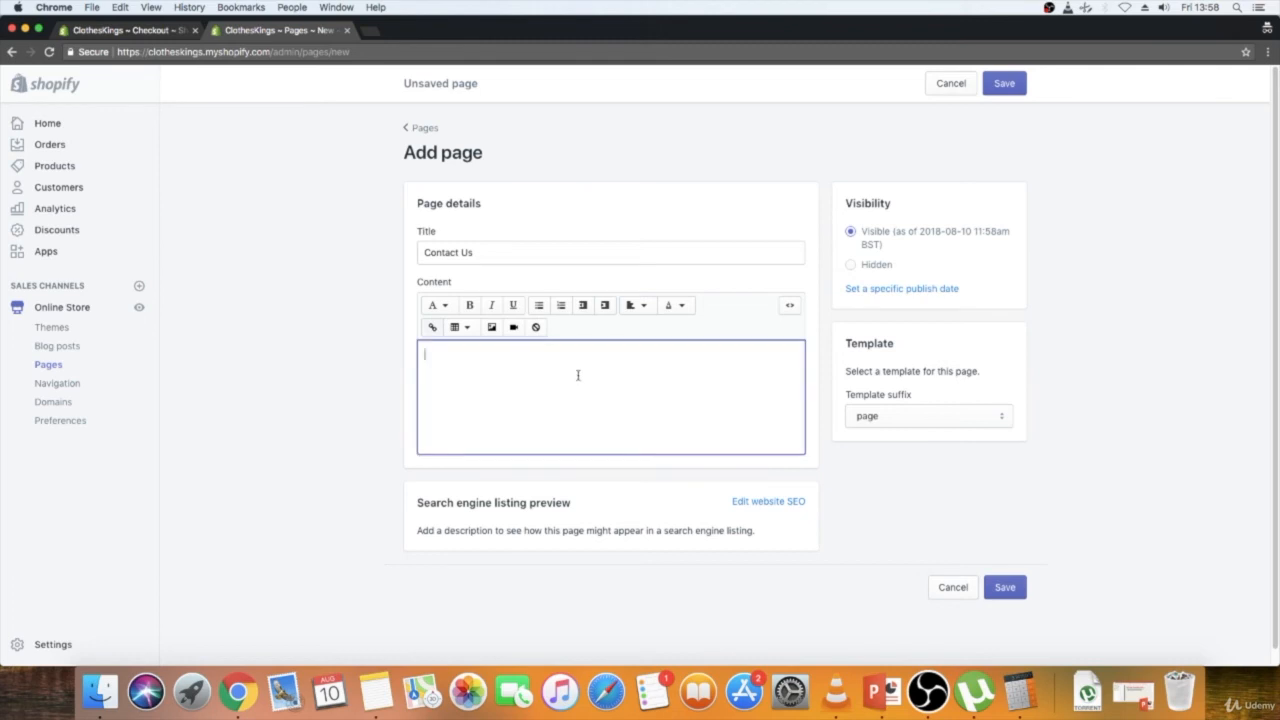
{"action": "type", "text": "o"}
{"action": "key", "text": "BackSpace"}
{"action": "type", "text": "O"}
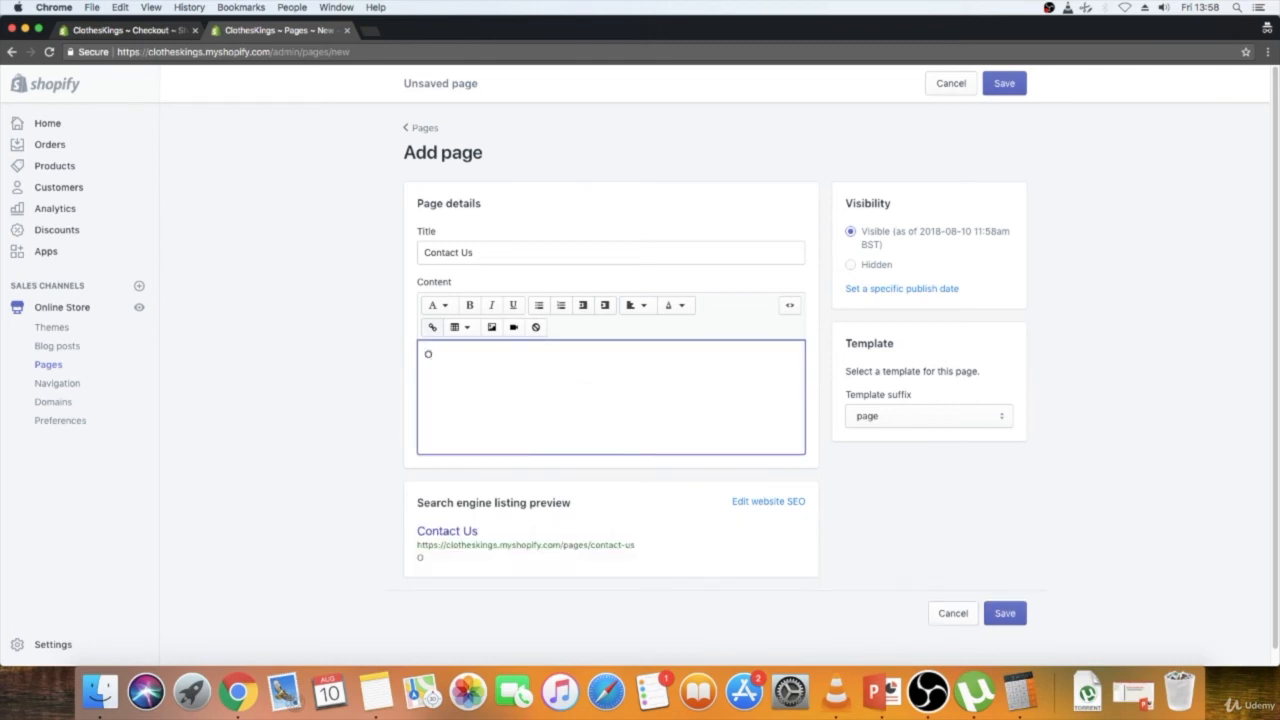
{"action": "type", "text": "ur happily helpful experts are on hand if you need them, just send us an email"}
{"action": "left_click", "coordinate": [905, 416]}
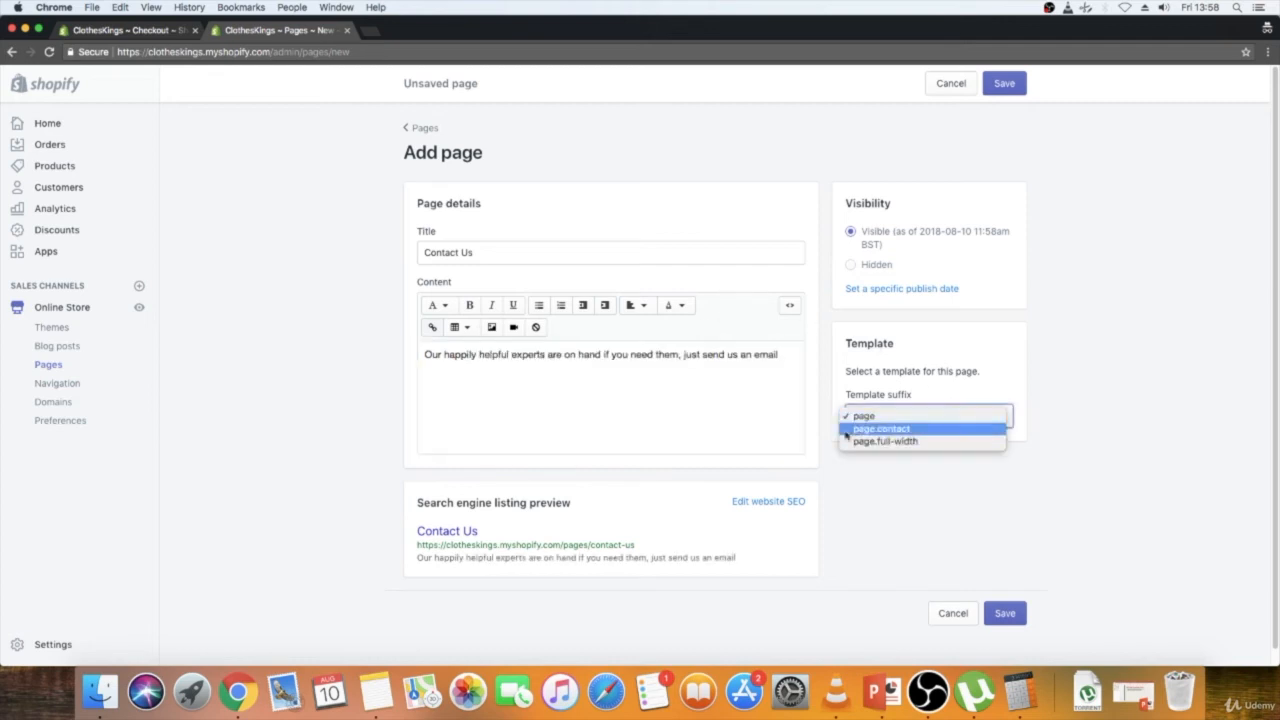
{"action": "left_click", "coordinate": [902, 430]}
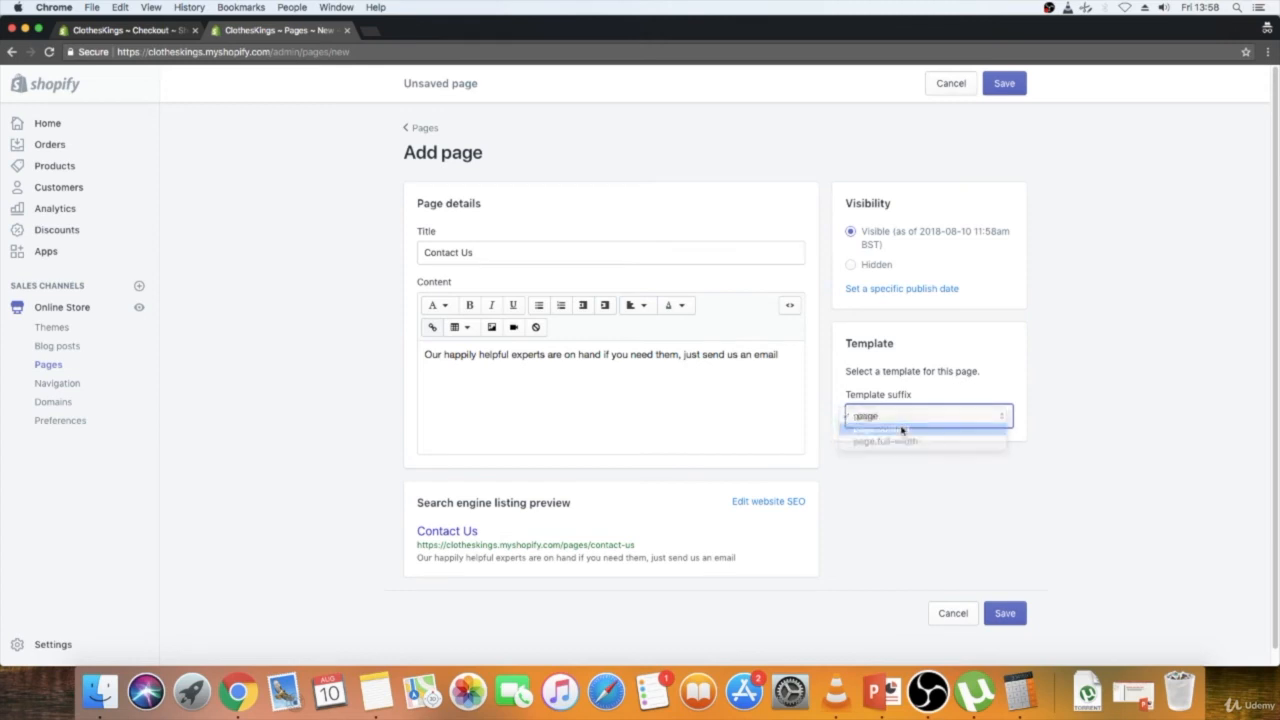
{"action": "left_click", "coordinate": [1013, 610]}
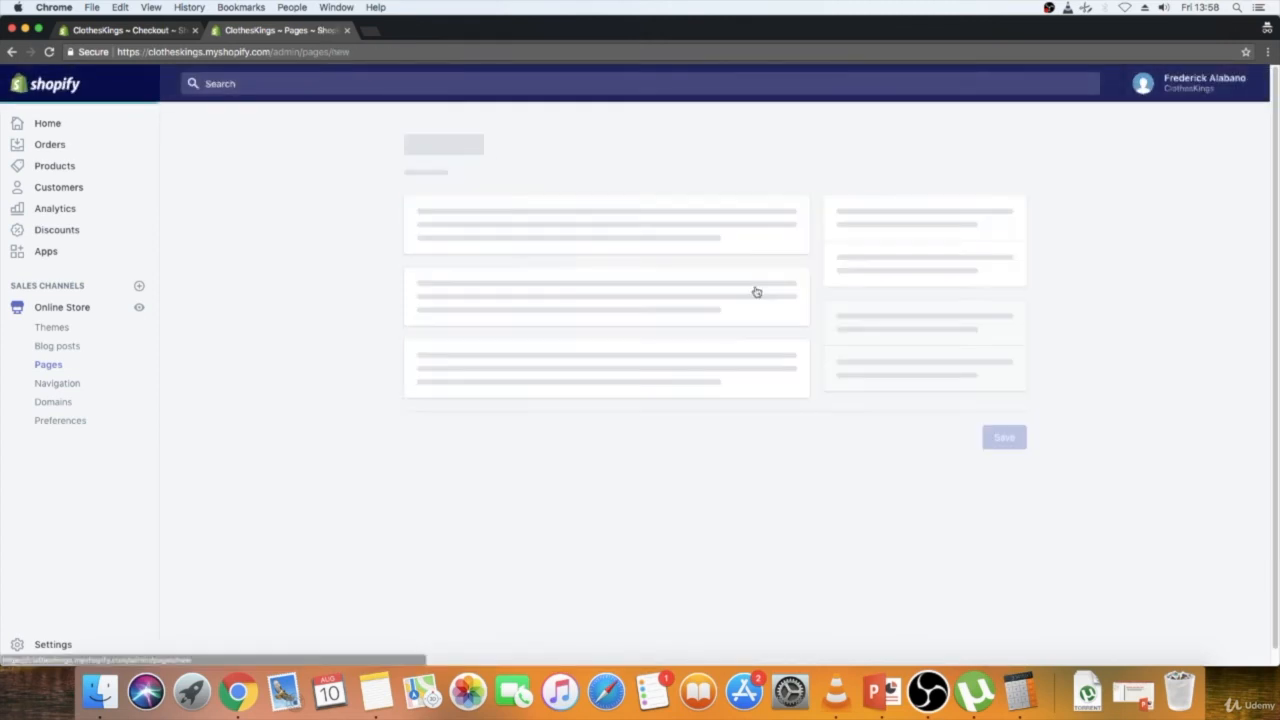
Step: Title a new page 'F.A.Q' and move into its content editor
{"action": "left_click", "coordinate": [650, 248]}
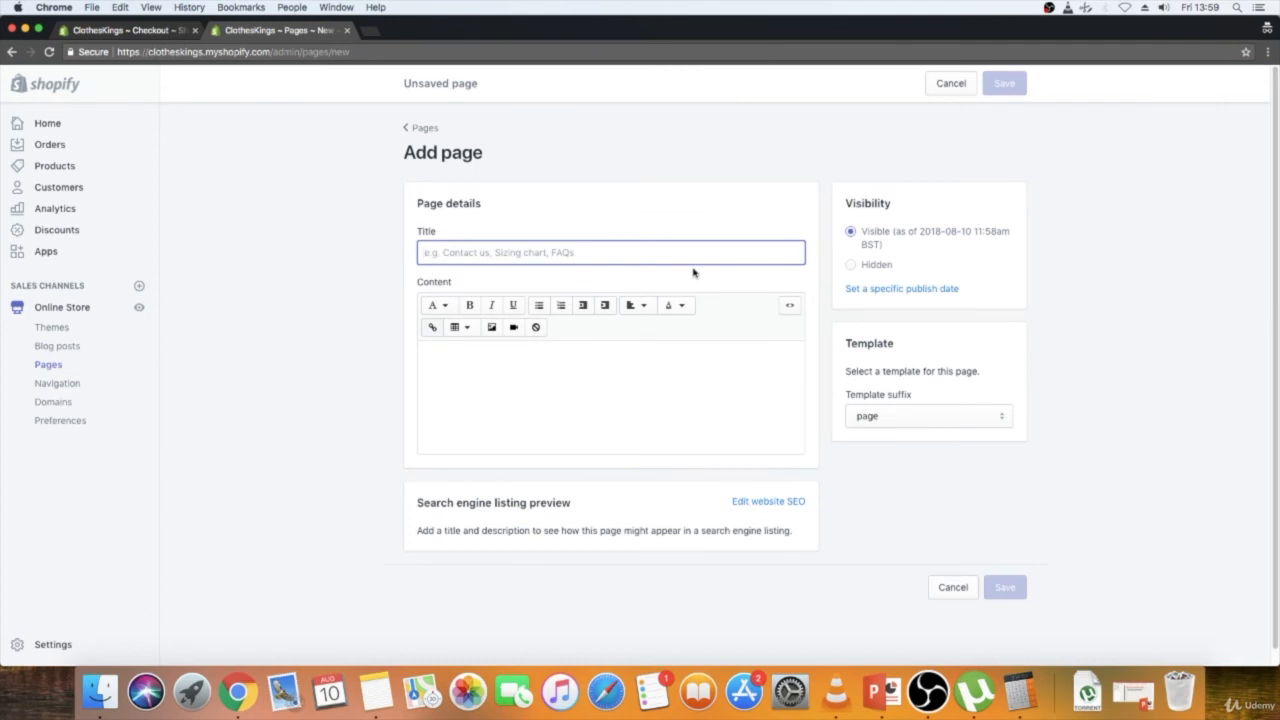
{"action": "type", "text": "F.A.Q"}
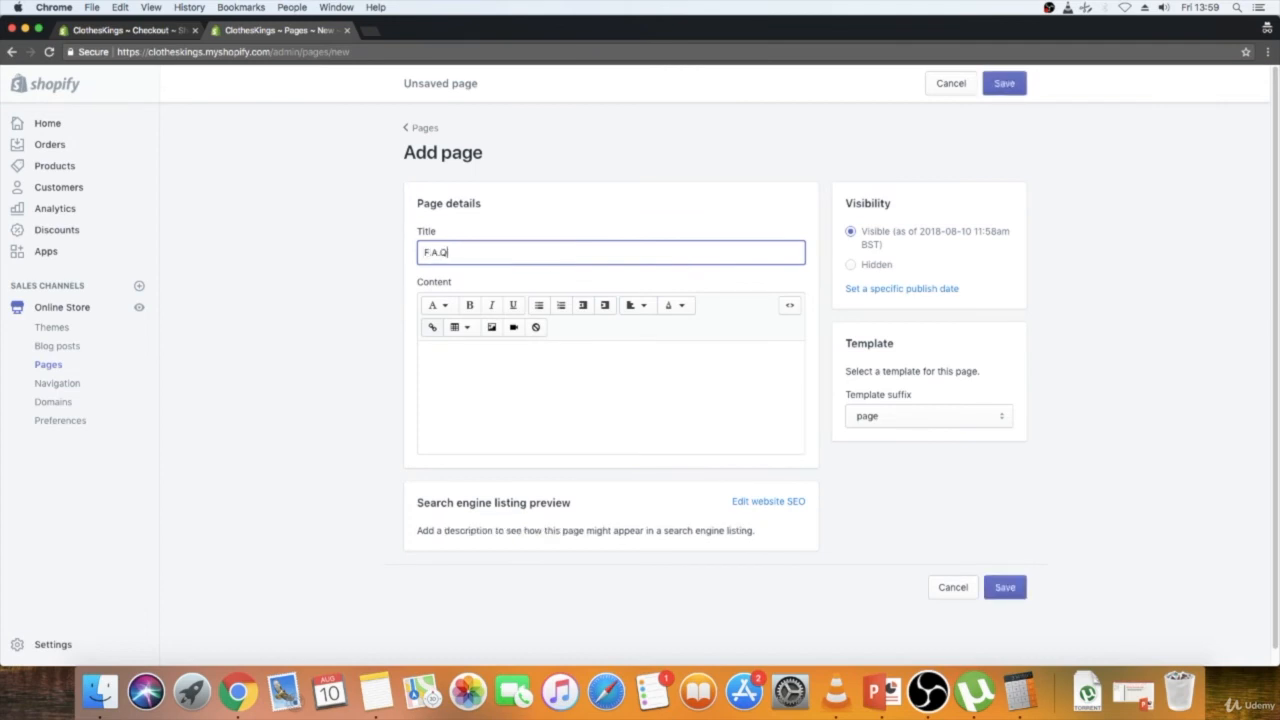
{"action": "left_click", "coordinate": [651, 385]}
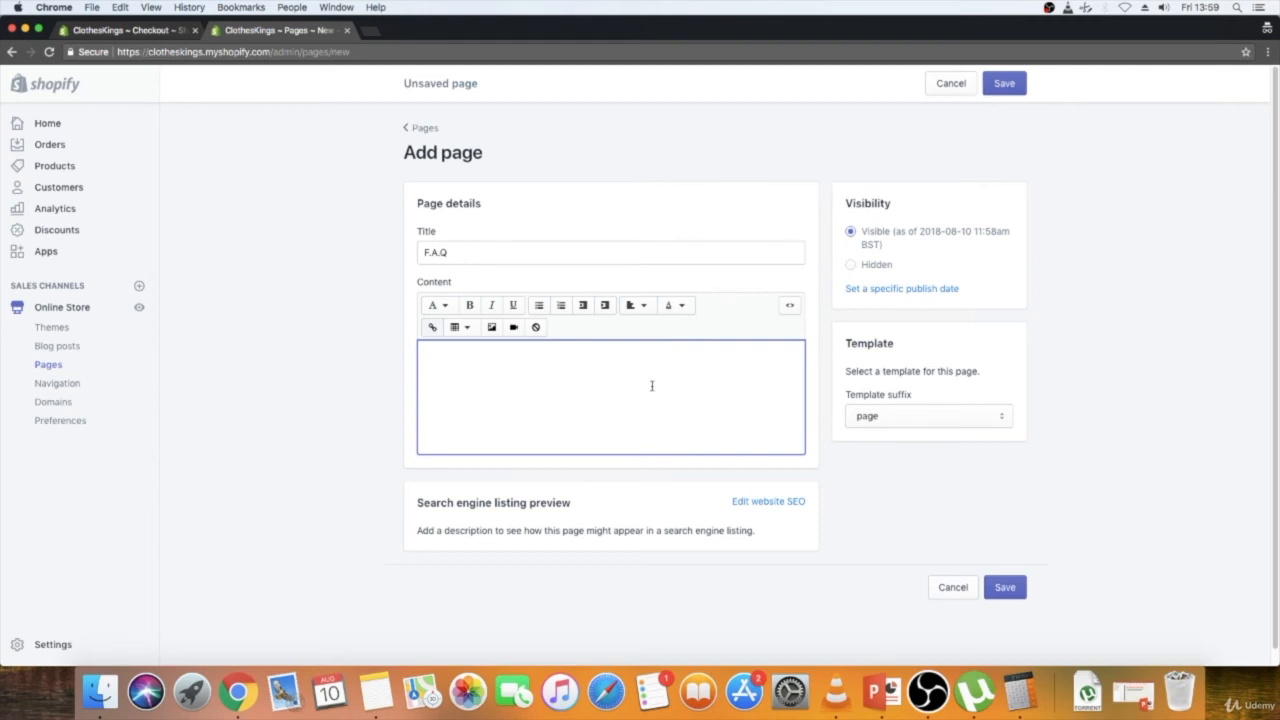
Step: Replace the page title with 'Shipping Policy'
{"action": "scroll", "coordinate": [651, 385], "scroll_direction": "down", "scroll_amount": 1}
{"action": "triple_click", "coordinate": [600, 252]}
{"action": "type", "text": "Shipping Policy"}
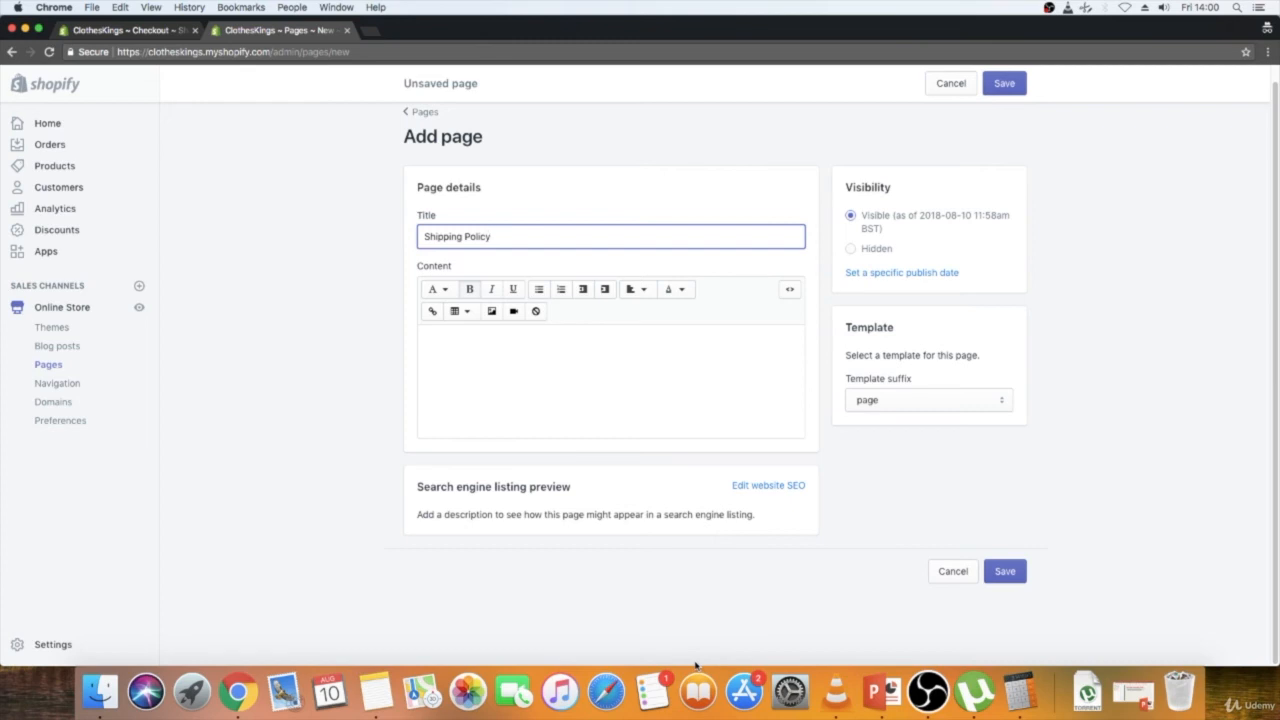
Step: Write the free-shipping text for orders of $50 or more, plus the note about never lying
{"action": "left_click", "coordinate": [612, 352]}
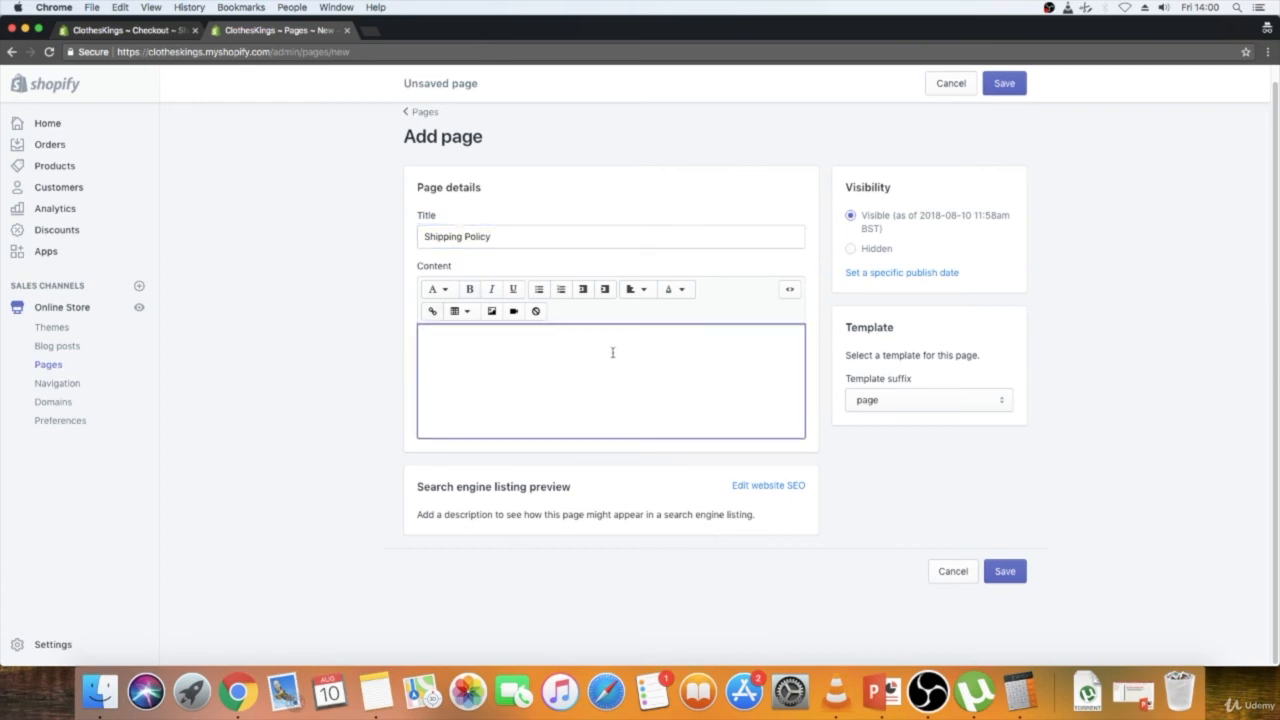
{"action": "type", "text": "We want to giv"}
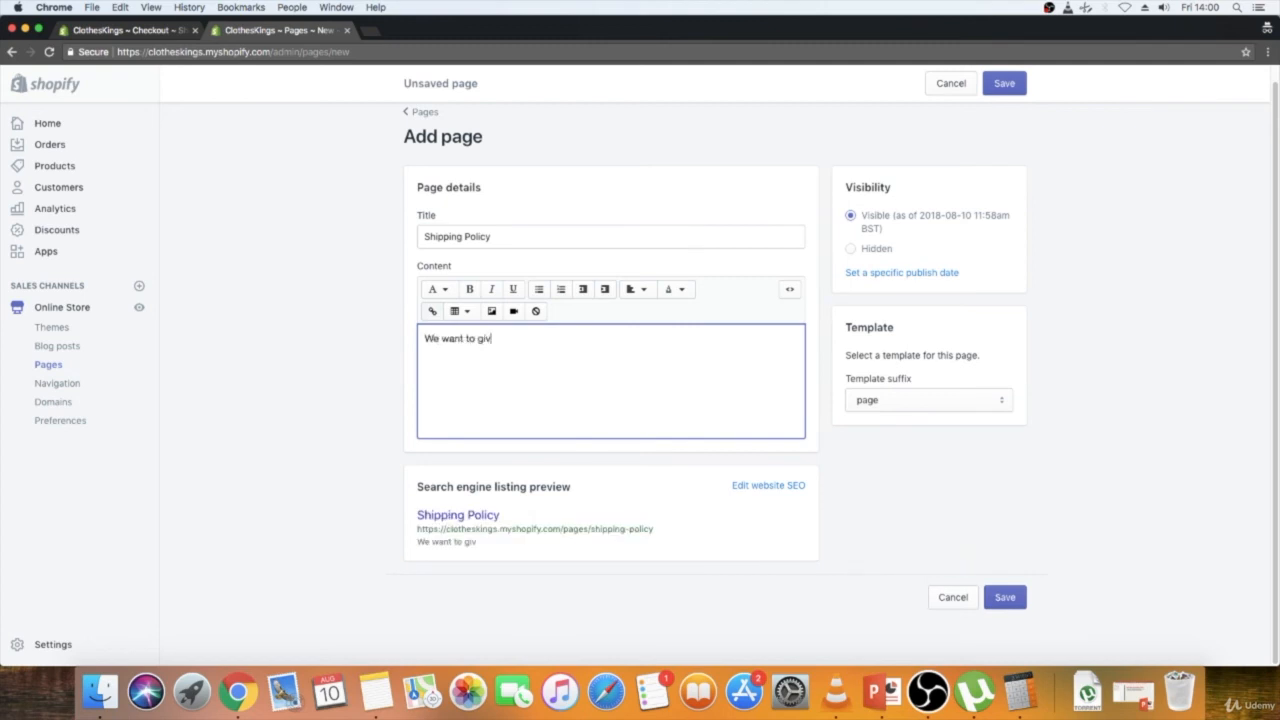
{"action": "type", "text": "e you luxury to paying your"}
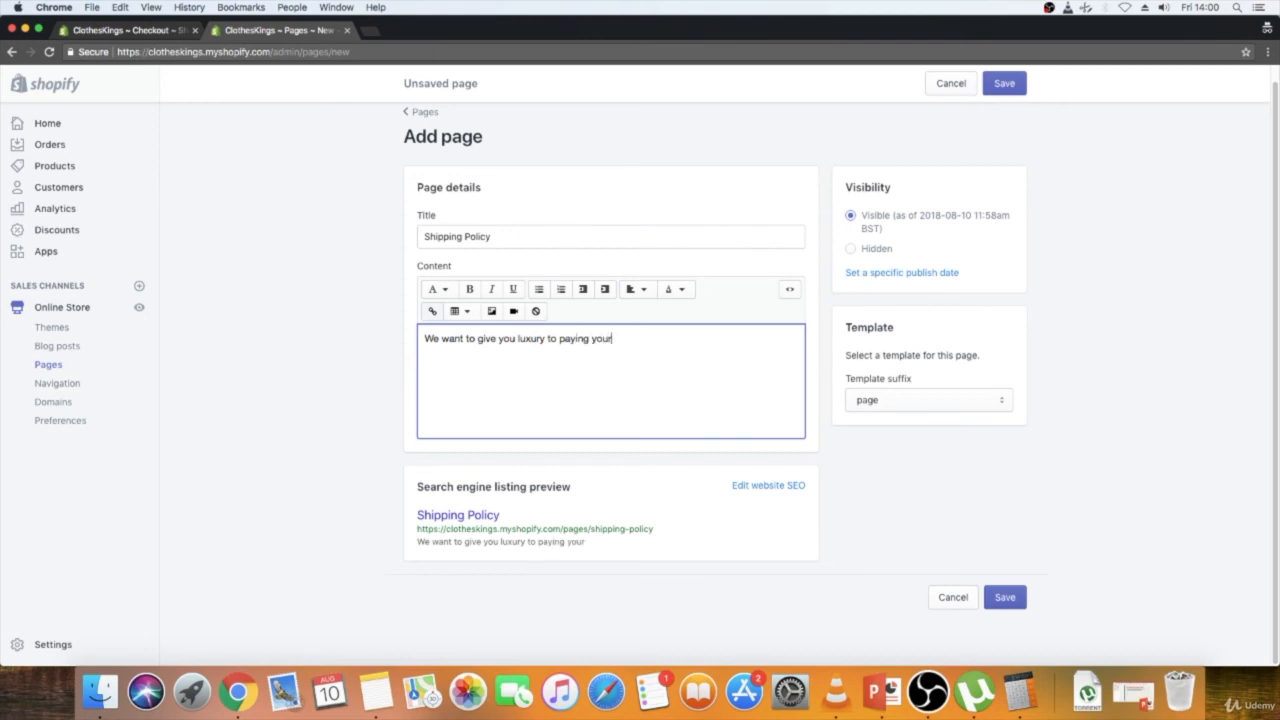
{"action": "type", "text": " shipping for every orders of $50 or more."}
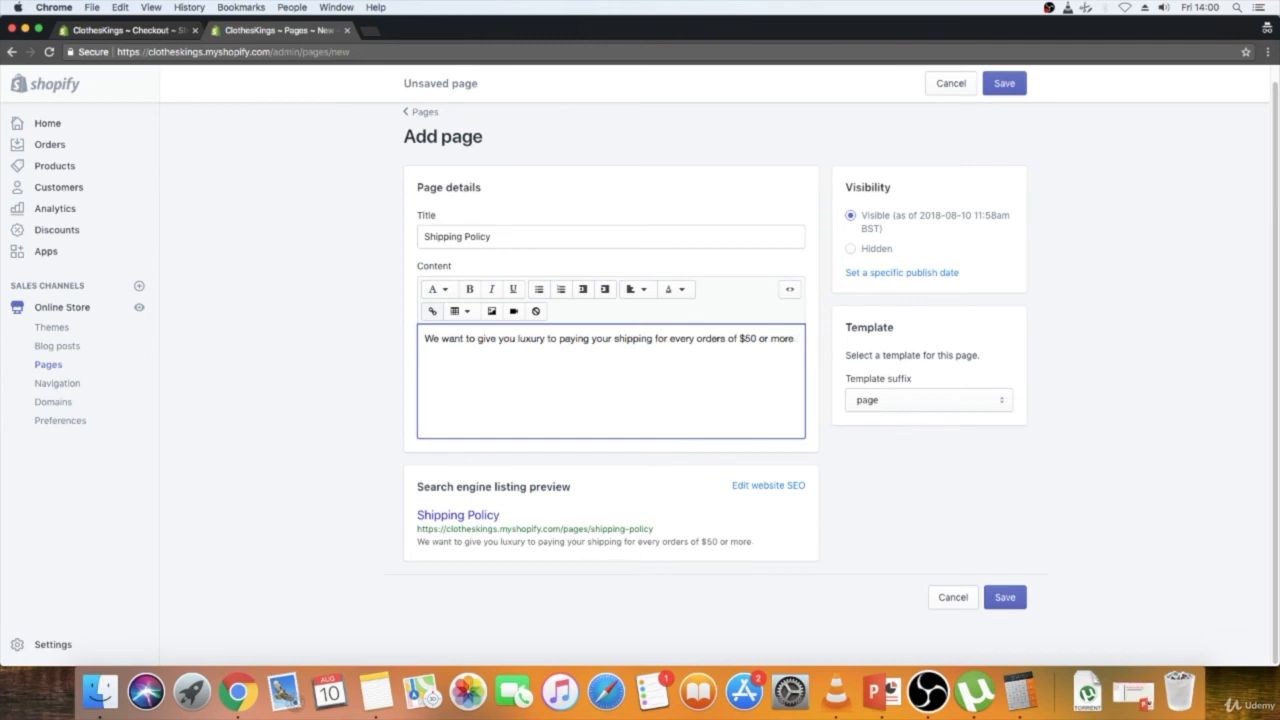
{"action": "key", "text": "Return"}
{"action": "type", "text": "Or yo"}
{"action": "type", "text": "see "}
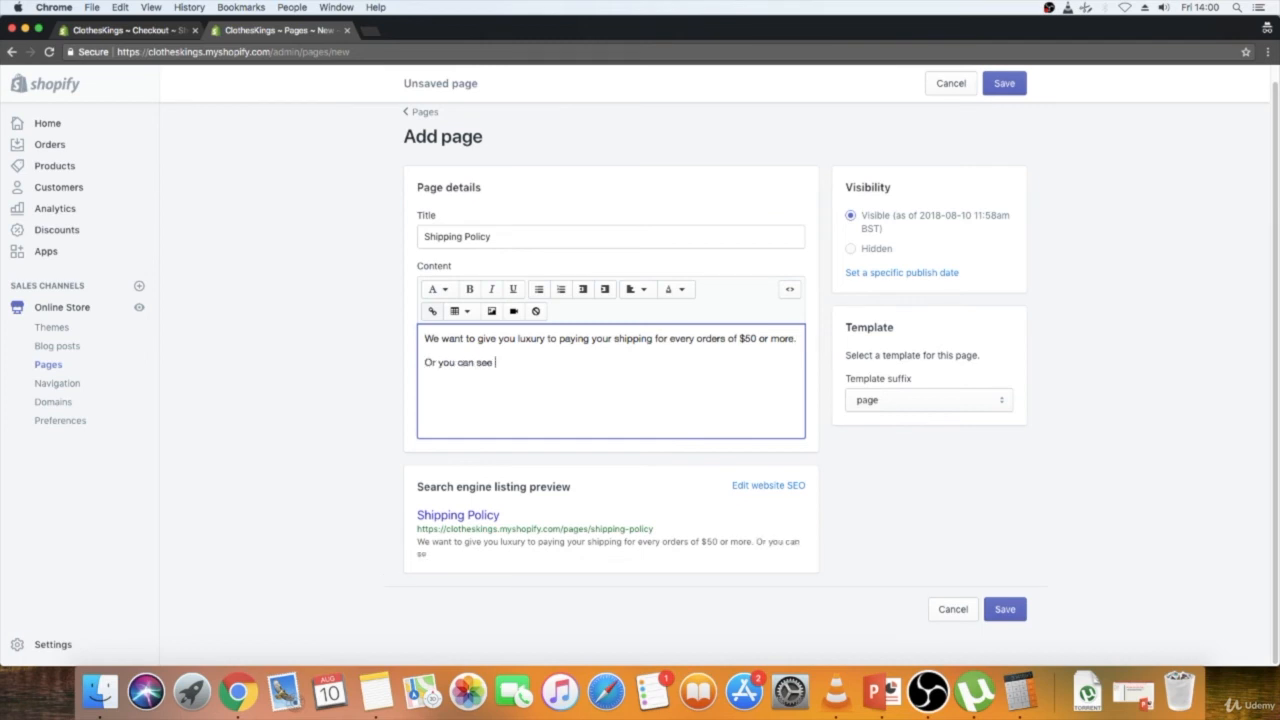
{"action": "type", "text": "that you offer Free Shipping for every item. Of o"}
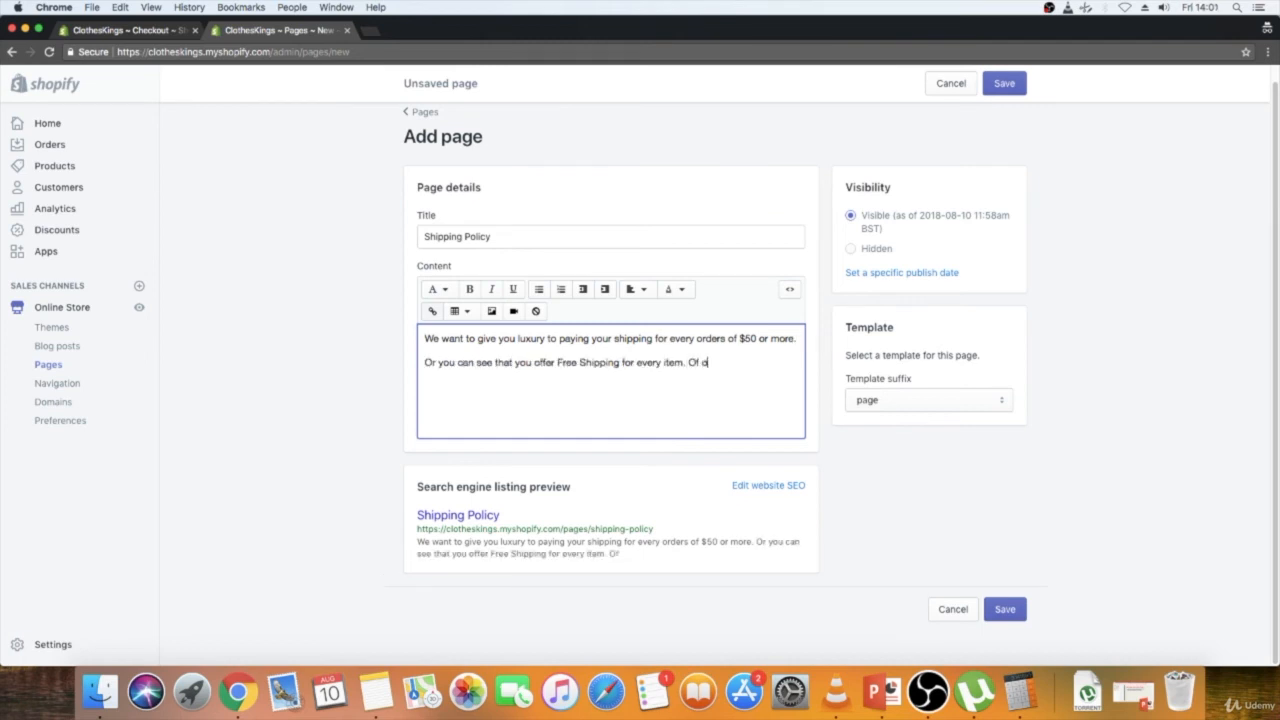
{"action": "type", "text": "ourse if you do that, never lie your customers"}
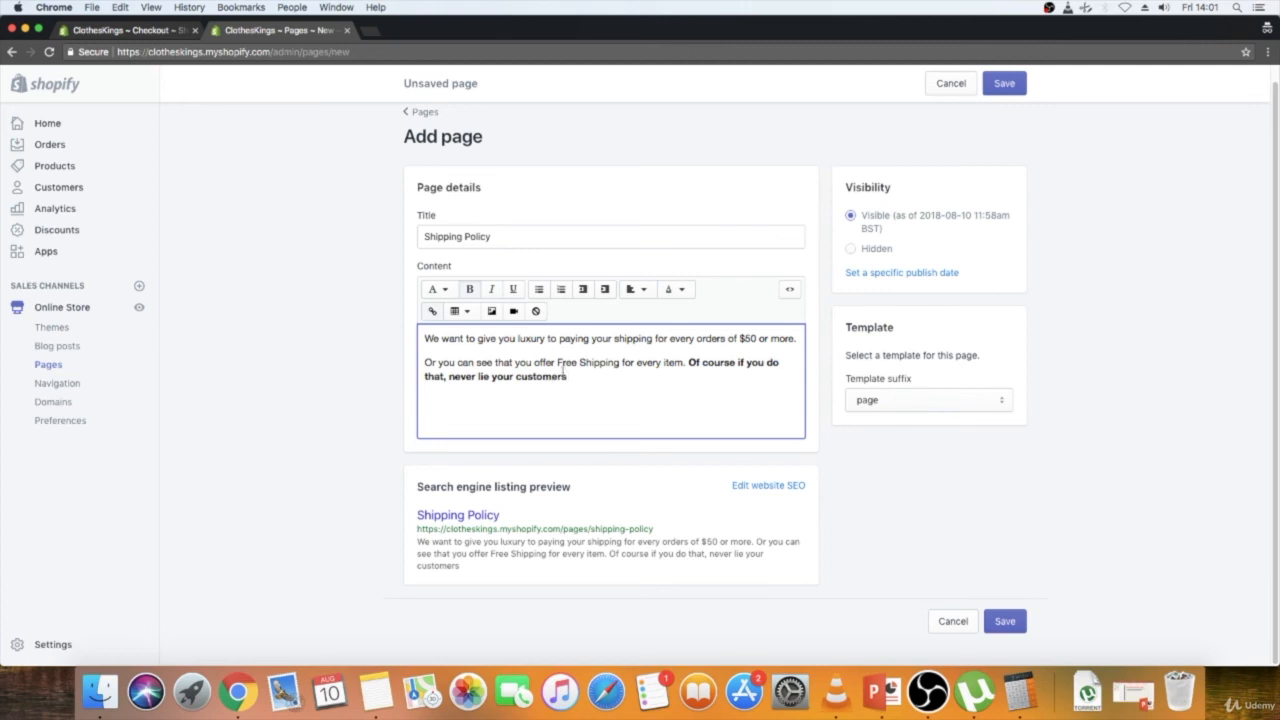
Step: Add a plain-text line about handling and delivery time and save the Shipping Policy page
{"action": "key", "text": "Return"}
{"action": "type", "text": "It's better to mention handling time and deliver time"}
{"action": "left_click_drag", "start_coordinate": [656, 400], "coordinate": [407, 398]}
{"action": "left_click", "coordinate": [700, 404]}
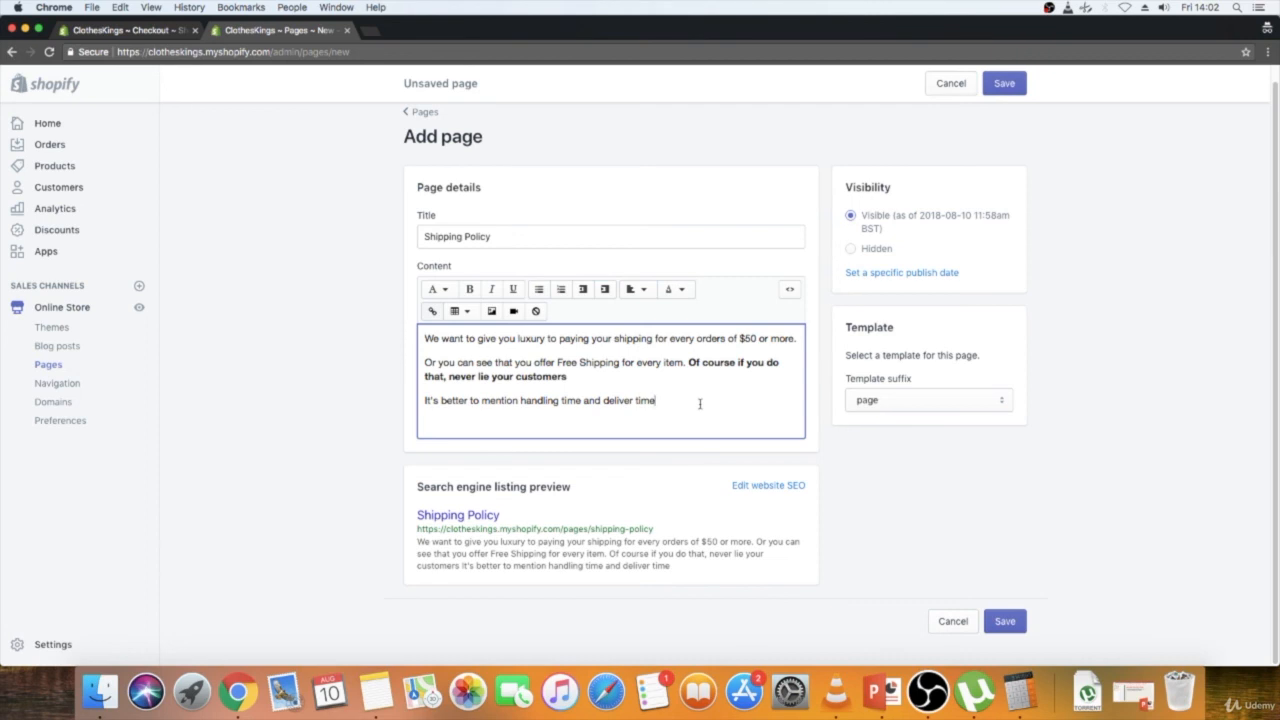
{"action": "key", "text": "super+s"}
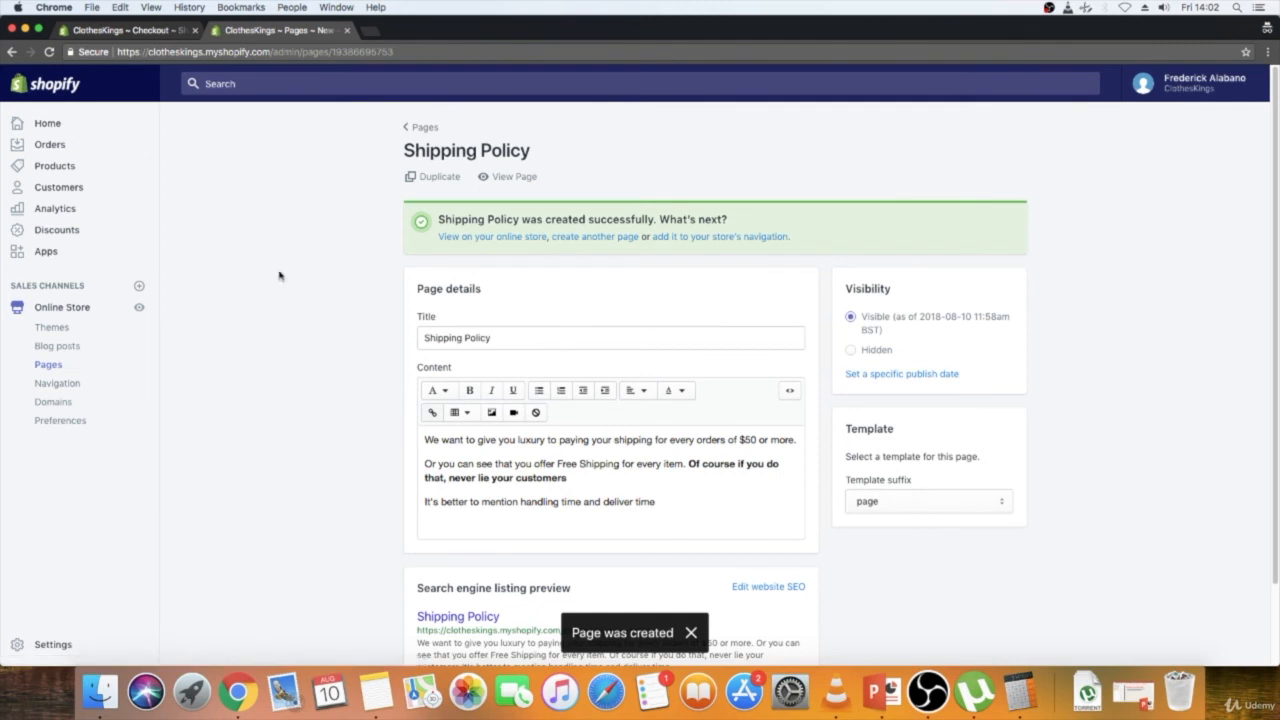
Step: Add Terms of service and Shipping Policy page links to the footer menu
{"action": "left_click", "coordinate": [86, 390]}
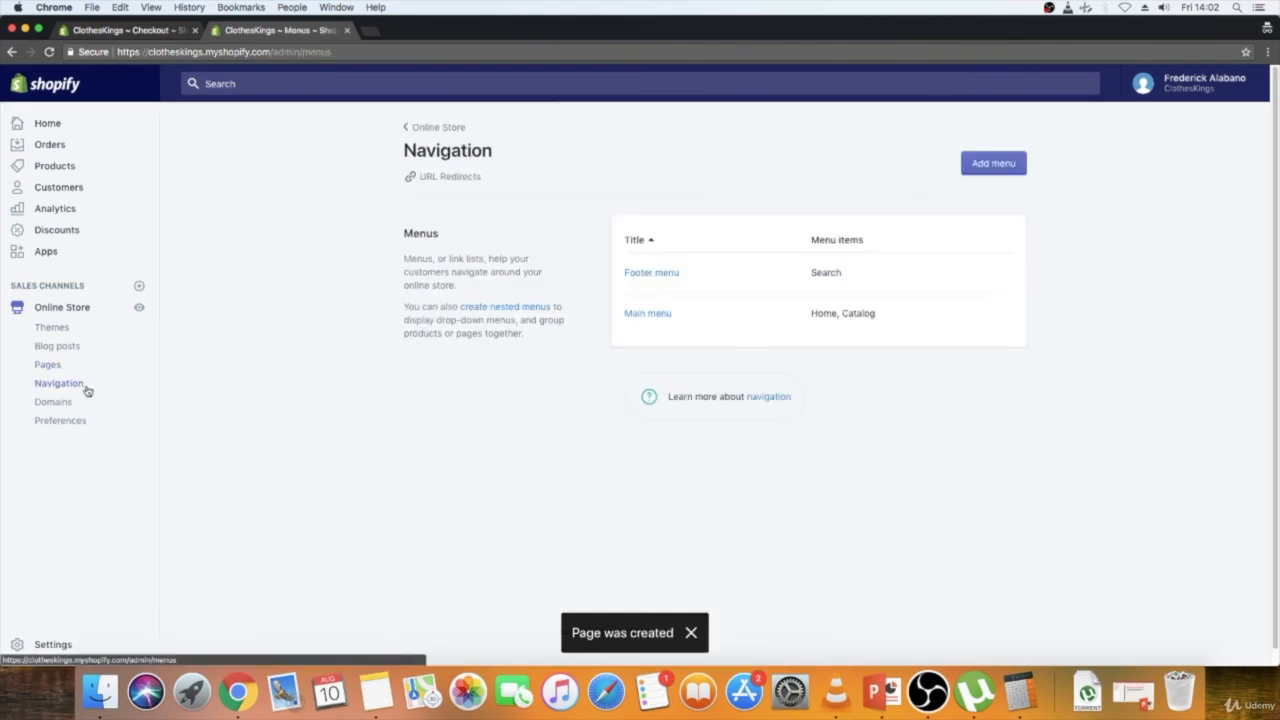
{"action": "left_click", "coordinate": [668, 274]}
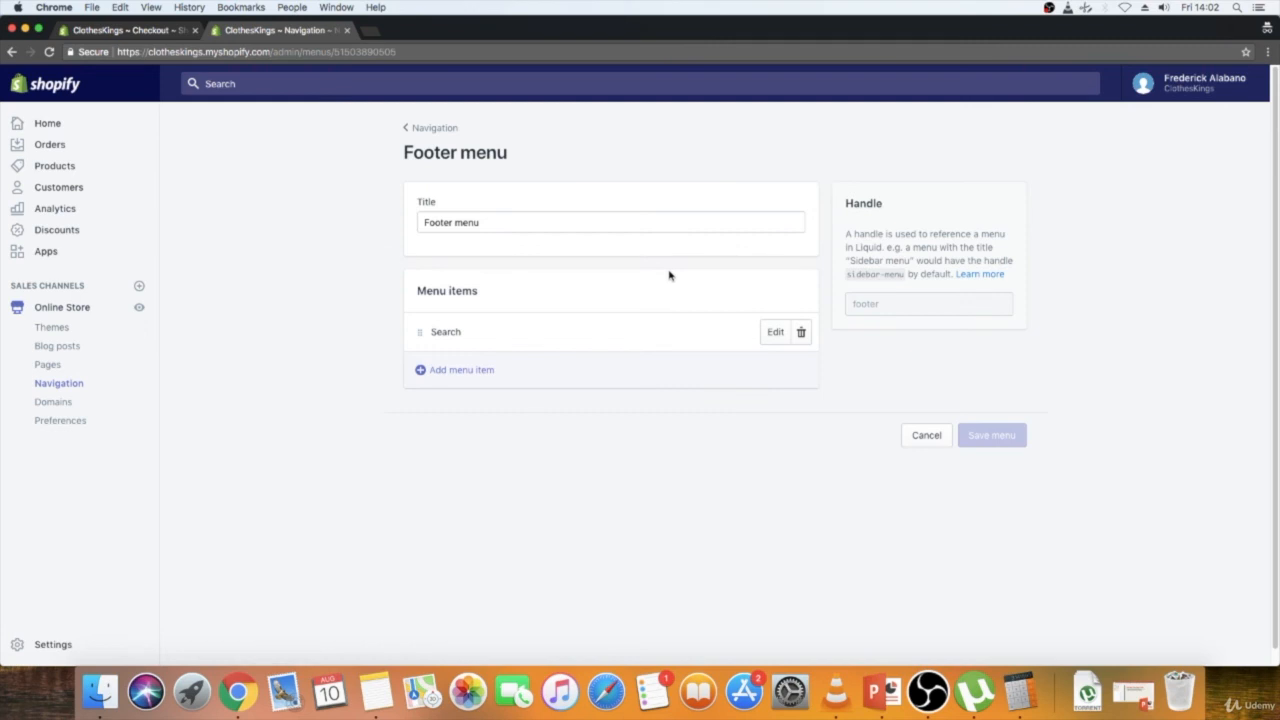
{"action": "left_click", "coordinate": [430, 372]}
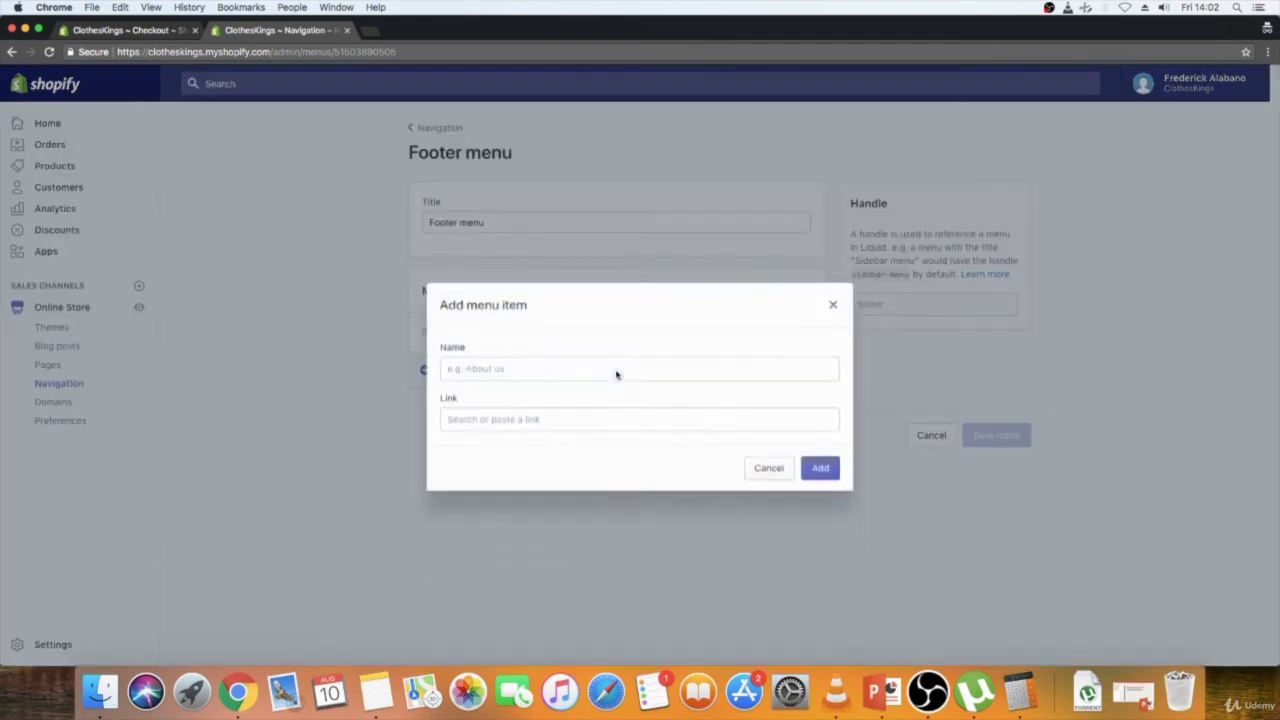
{"action": "left_click", "coordinate": [465, 418]}
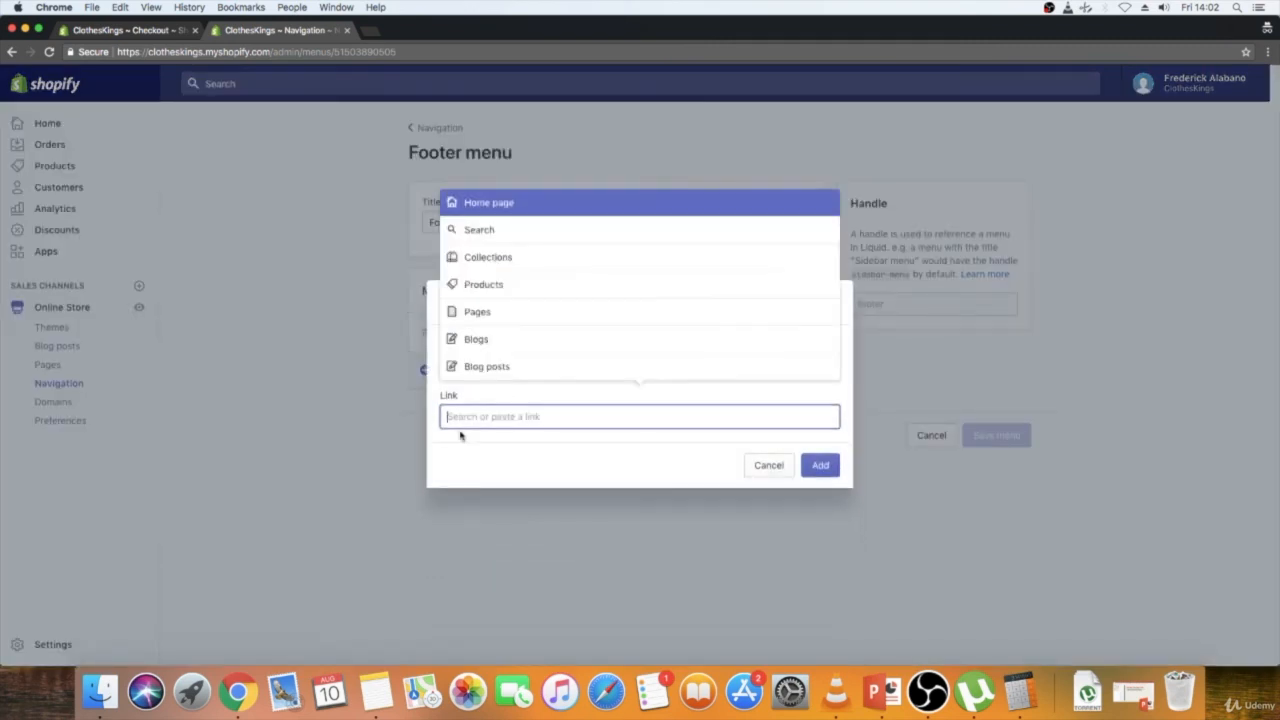
{"action": "left_click", "coordinate": [493, 318]}
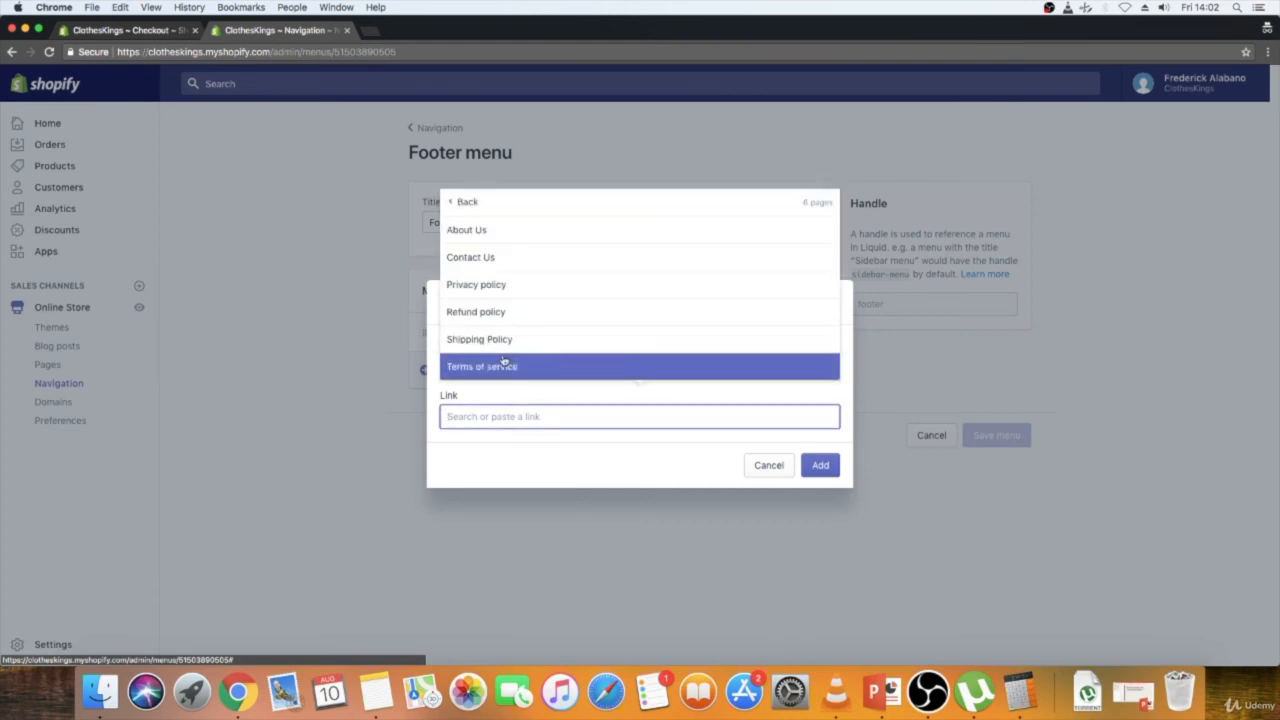
{"action": "left_click", "coordinate": [495, 366]}
{"action": "left_click", "coordinate": [818, 465]}
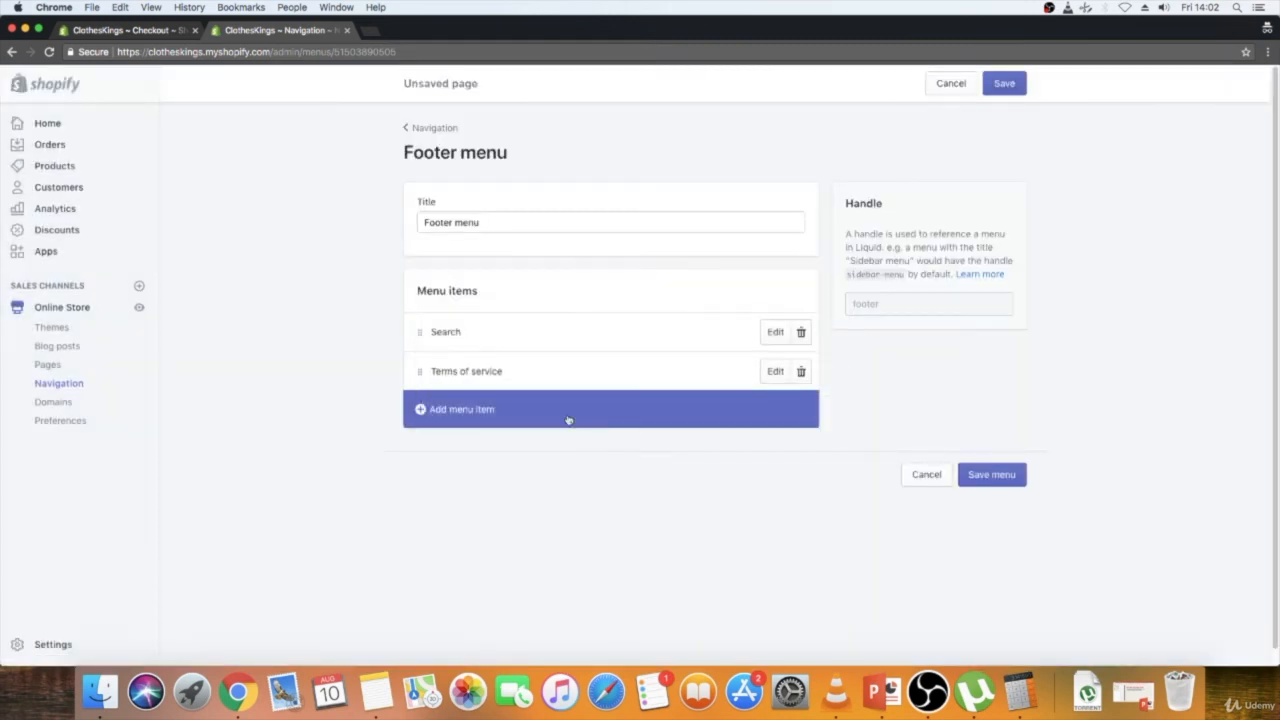
{"action": "left_click", "coordinate": [562, 411]}
{"action": "left_click", "coordinate": [531, 414]}
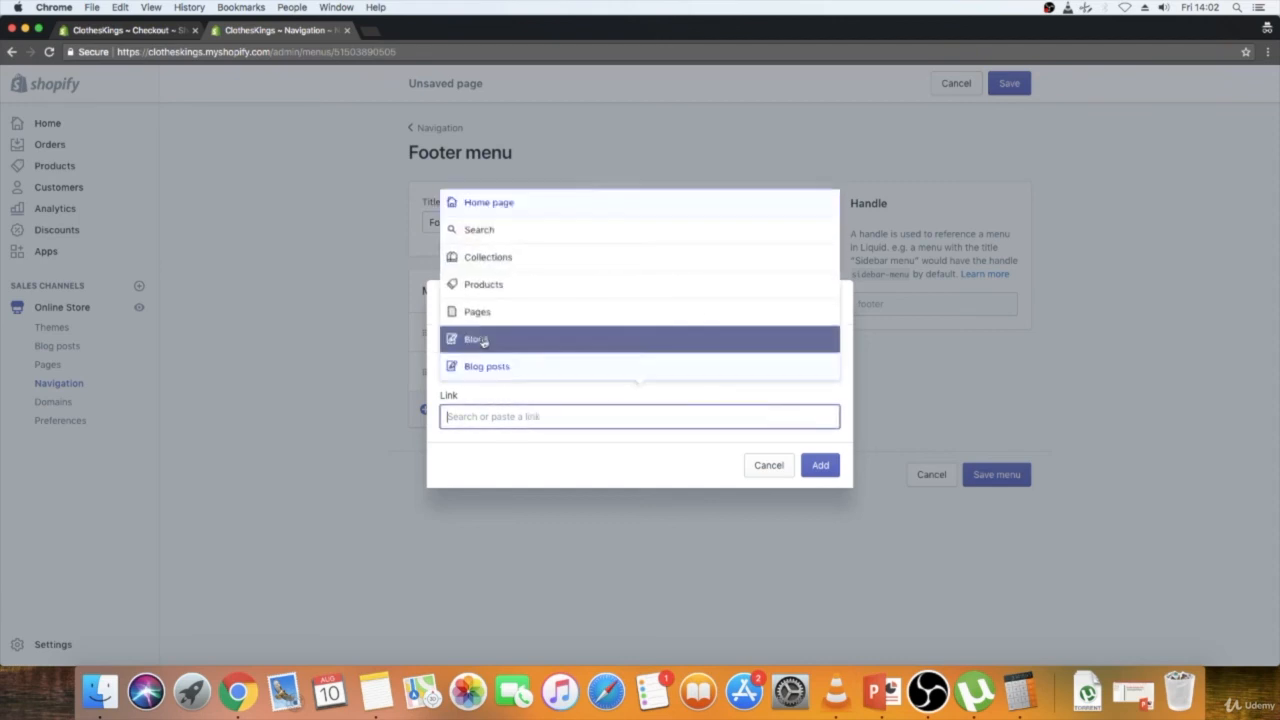
{"action": "left_click", "coordinate": [482, 311]}
{"action": "left_click", "coordinate": [480, 337]}
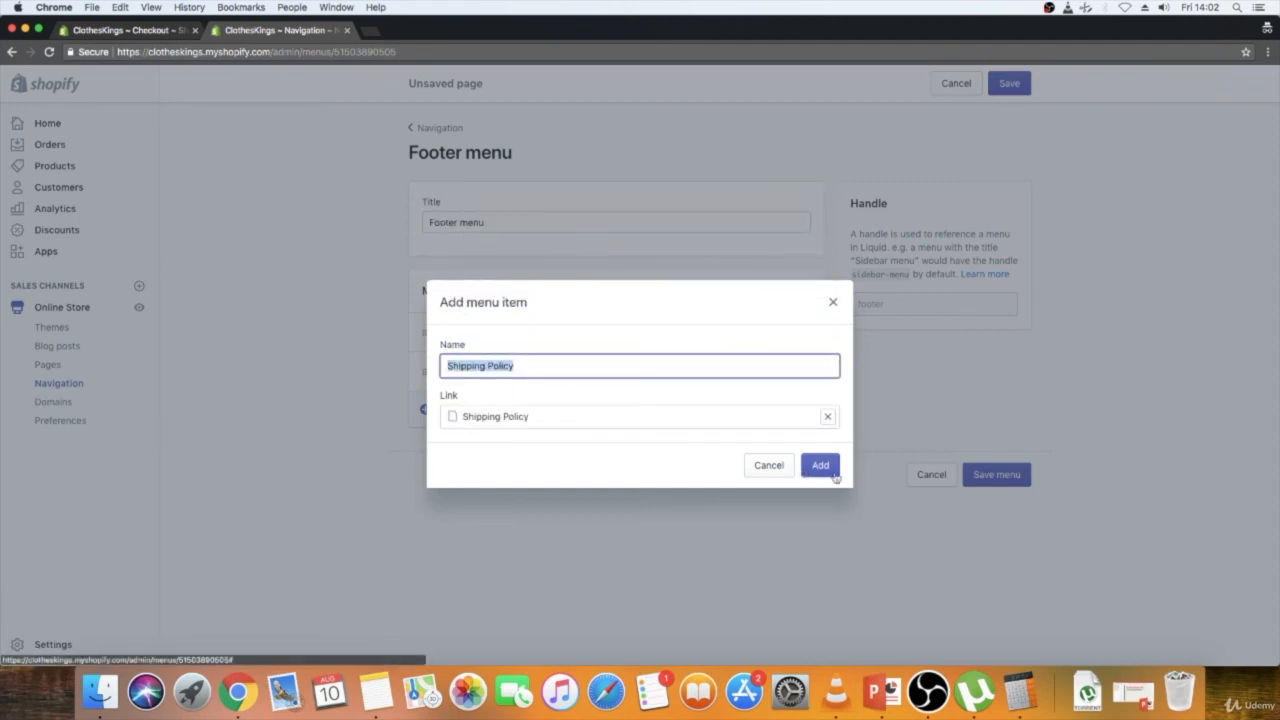
{"action": "left_click", "coordinate": [820, 466]}
Step: Add Refund policy and Privacy policy page links, then save the footer menu
{"action": "left_click", "coordinate": [580, 449]}
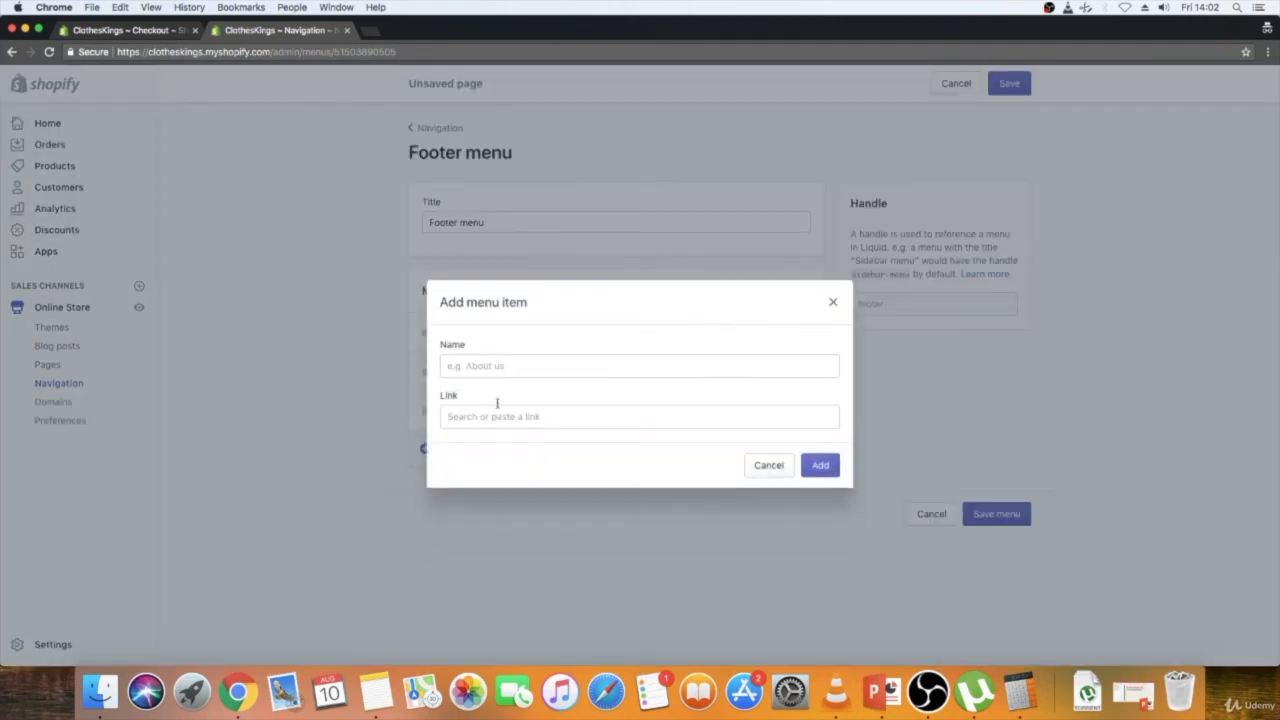
{"action": "left_click", "coordinate": [496, 418]}
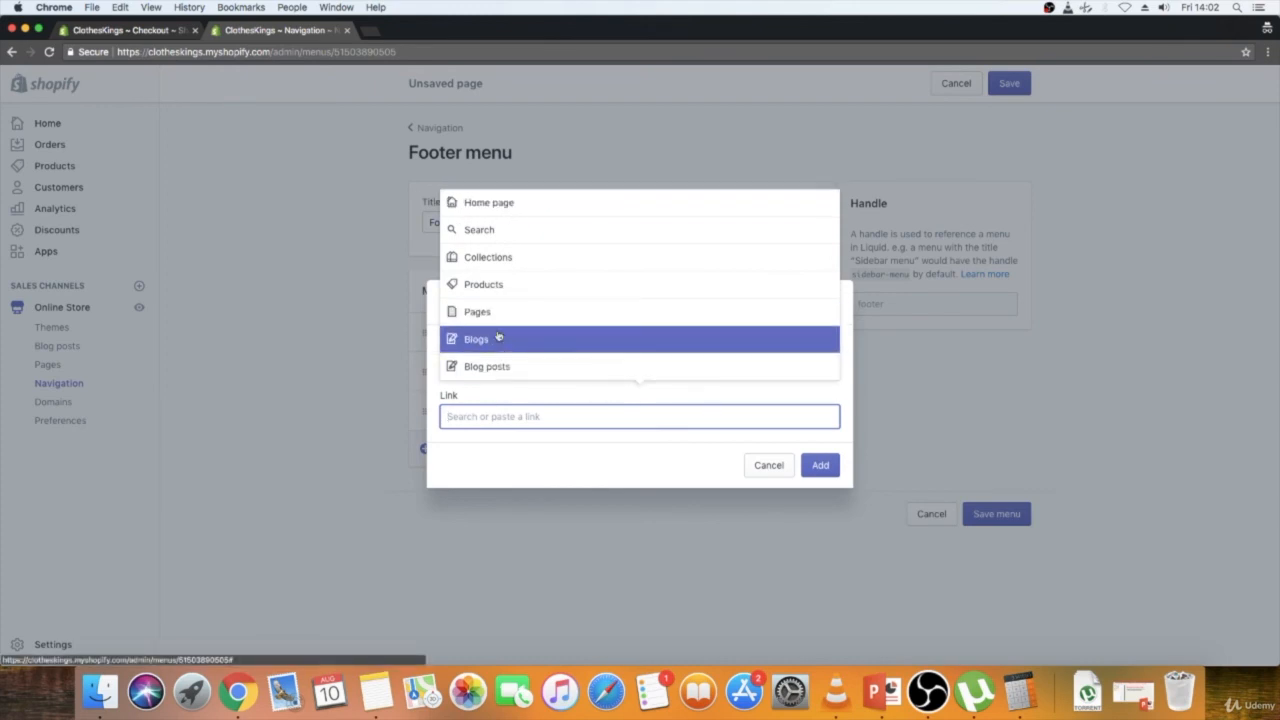
{"action": "left_click", "coordinate": [498, 311]}
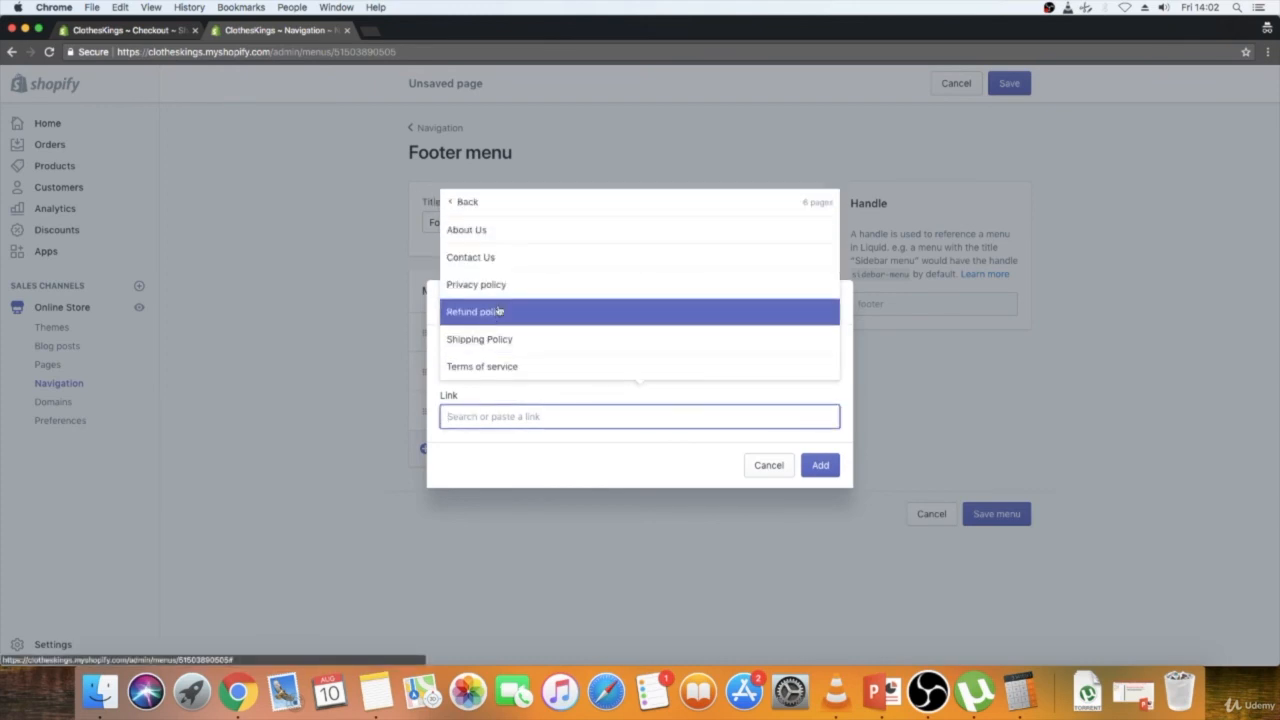
{"action": "left_click", "coordinate": [497, 312]}
{"action": "left_click", "coordinate": [836, 476]}
{"action": "left_click", "coordinate": [508, 490]}
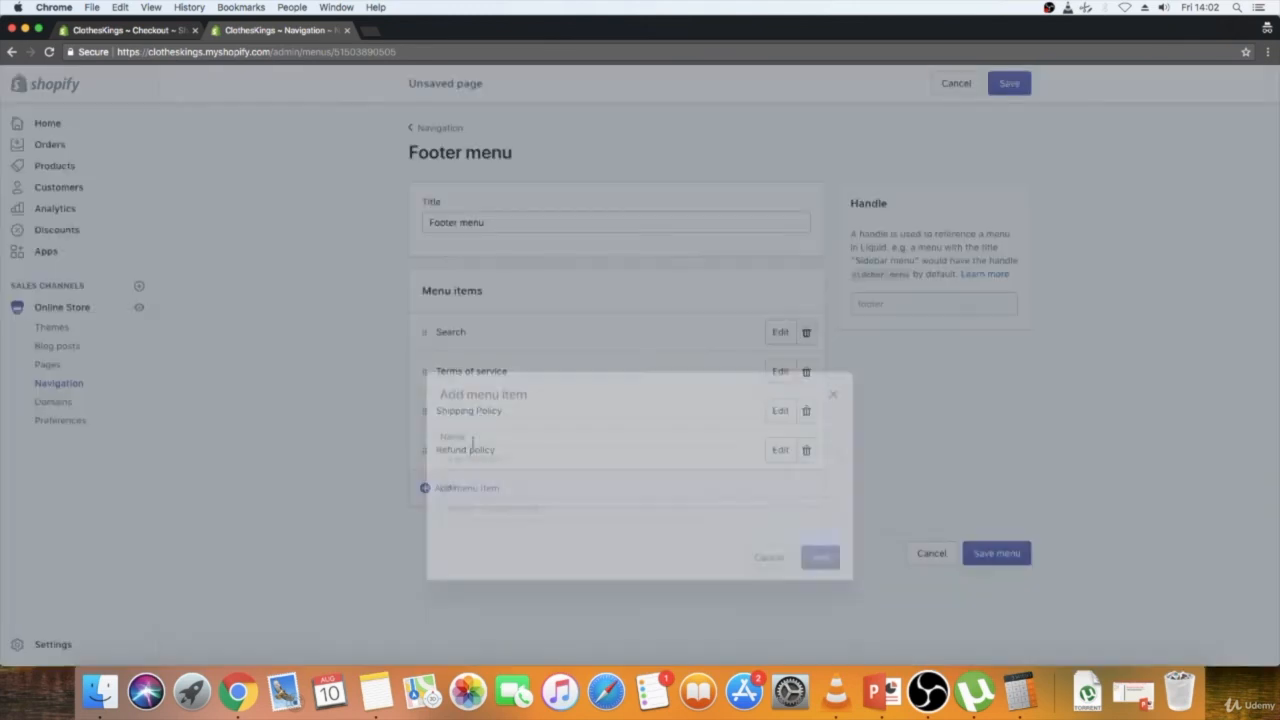
{"action": "left_click", "coordinate": [490, 416]}
{"action": "left_click", "coordinate": [500, 309]}
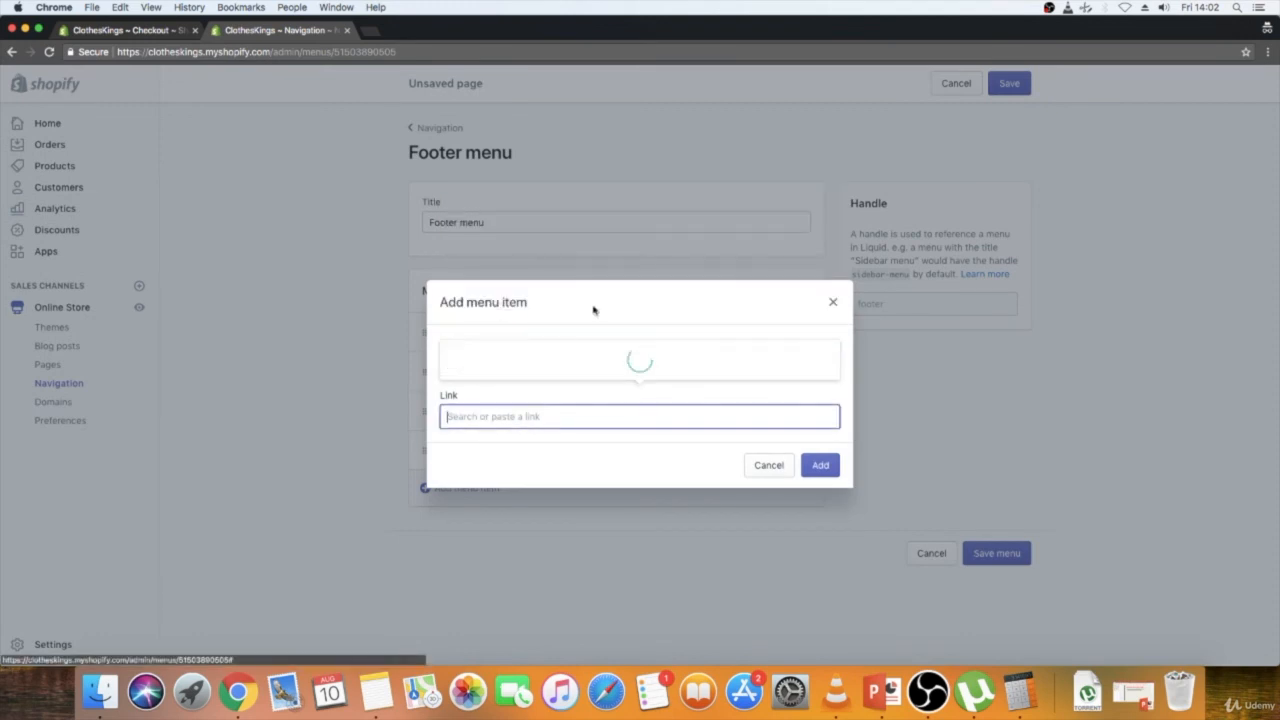
{"action": "left_click", "coordinate": [518, 292]}
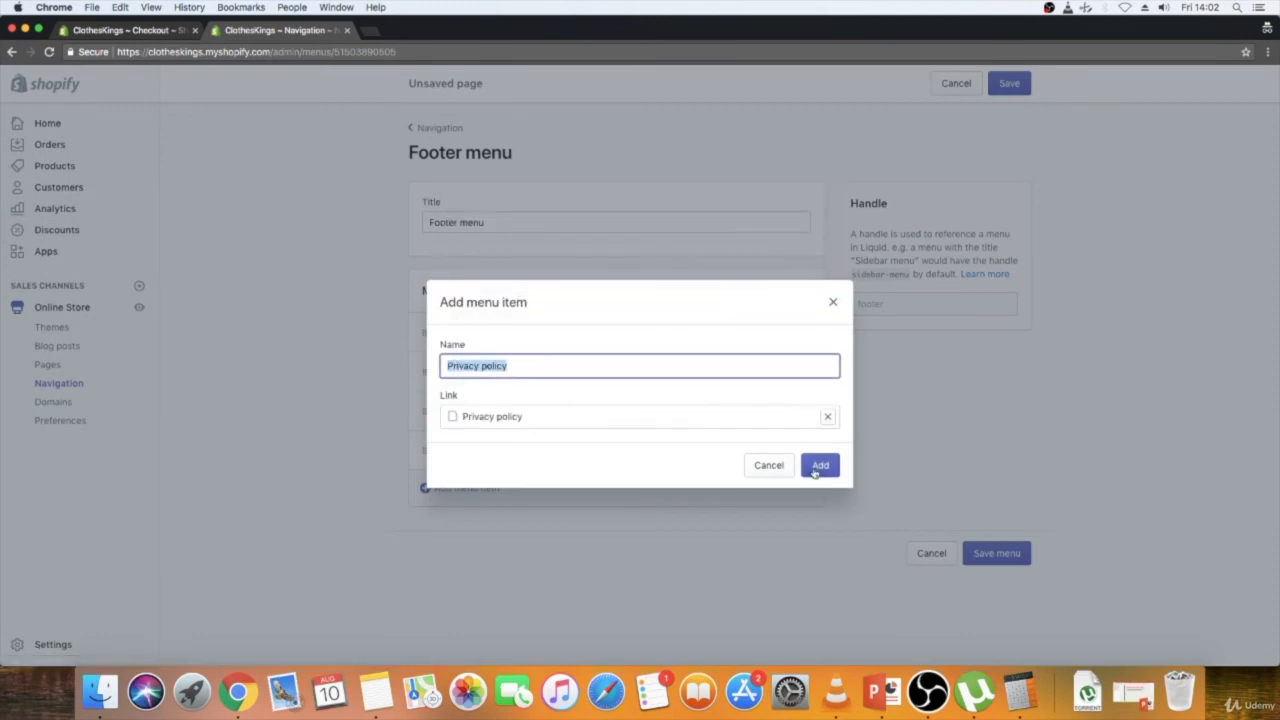
{"action": "key", "text": "Return"}
{"action": "left_click", "coordinate": [962, 592]}
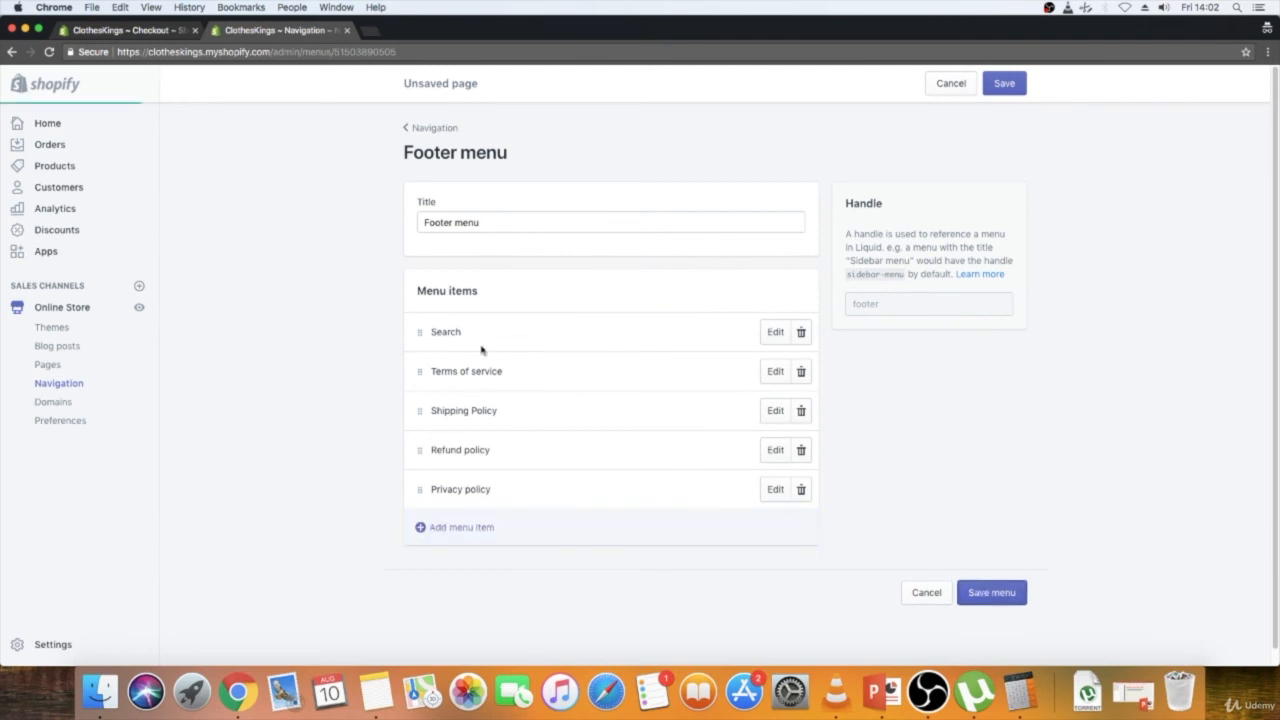
{"action": "left_click", "coordinate": [429, 128]}
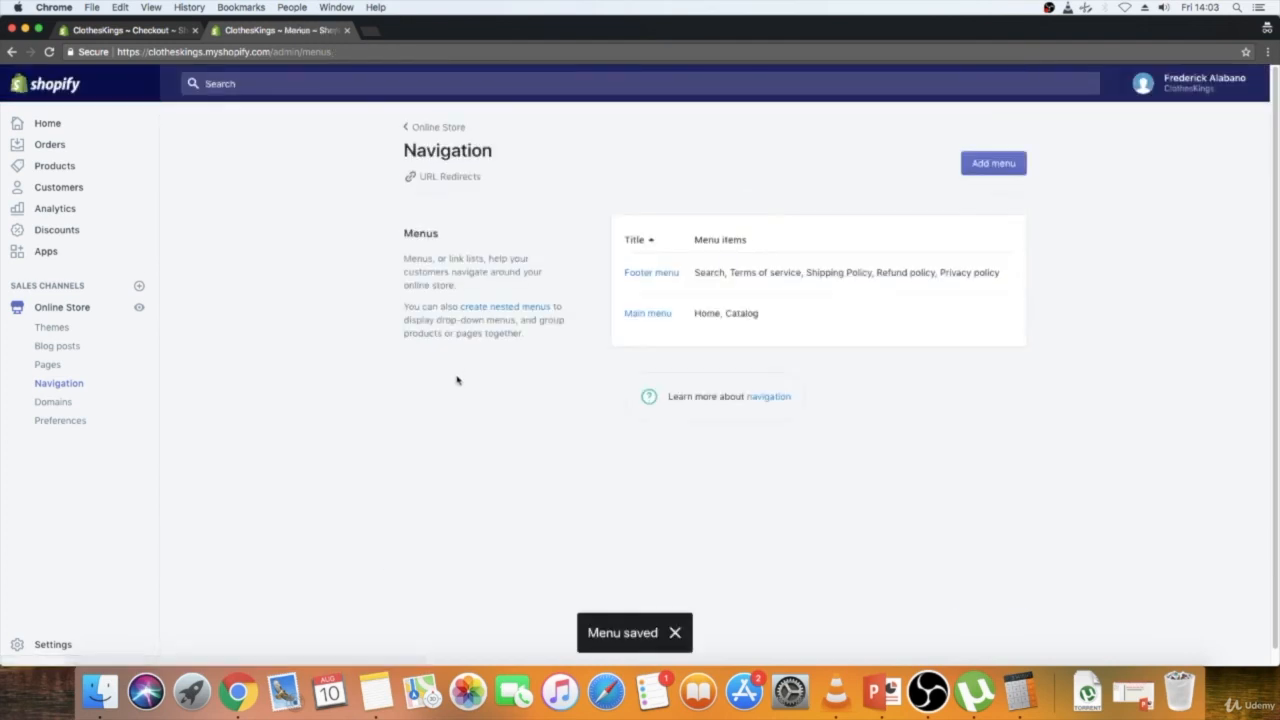
Step: Add About Us and Contact Us page links to the main menu
{"action": "left_click", "coordinate": [643, 313]}
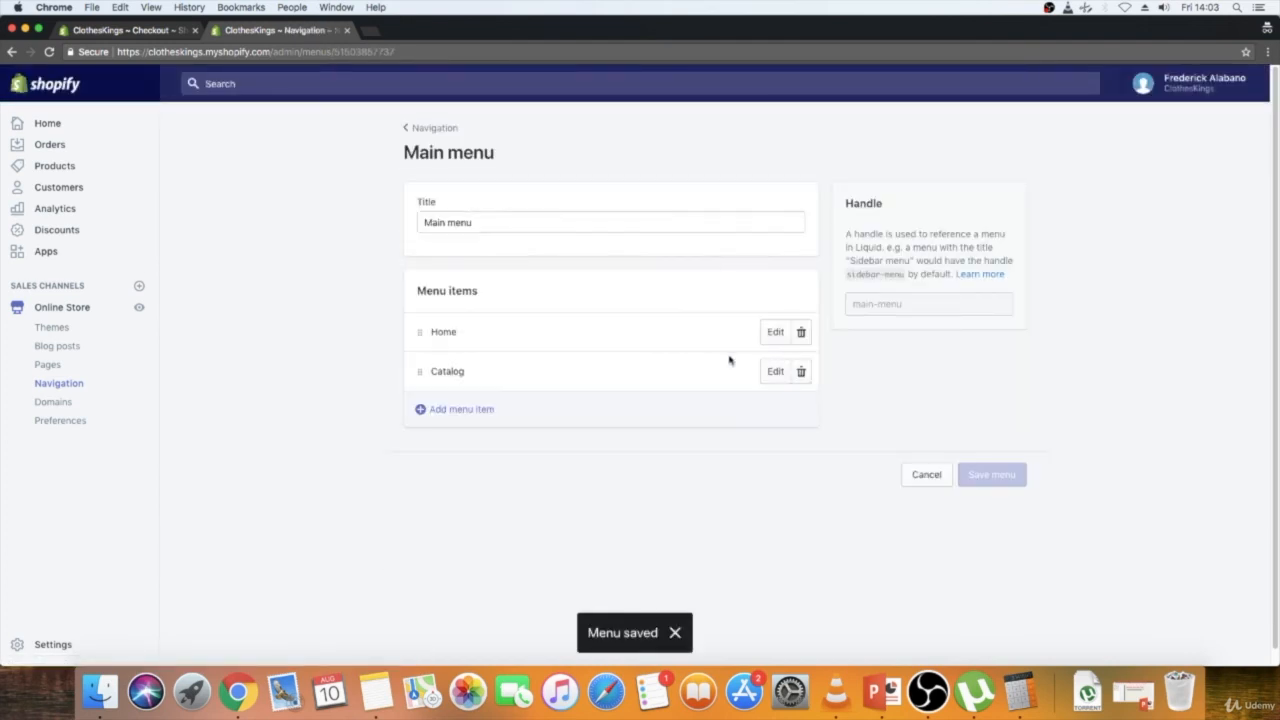
{"action": "left_click", "coordinate": [481, 409]}
{"action": "left_click", "coordinate": [480, 414]}
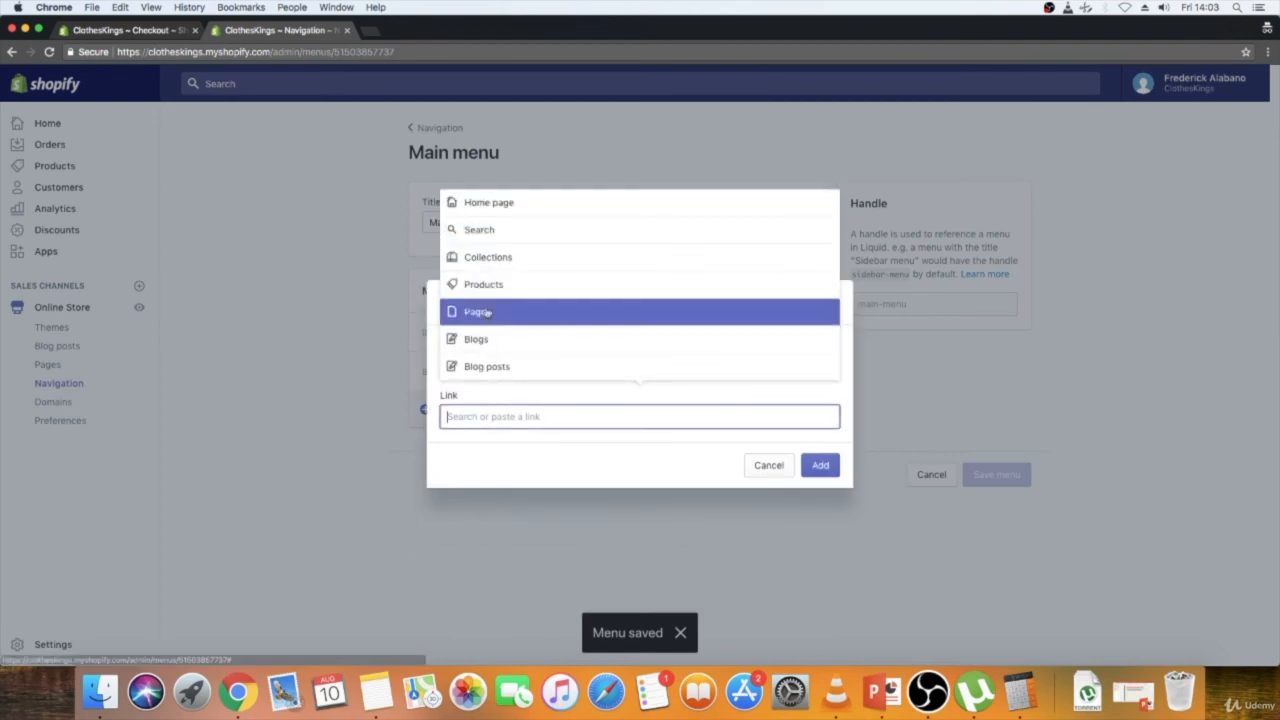
{"action": "left_click", "coordinate": [491, 314]}
{"action": "left_click", "coordinate": [482, 229]}
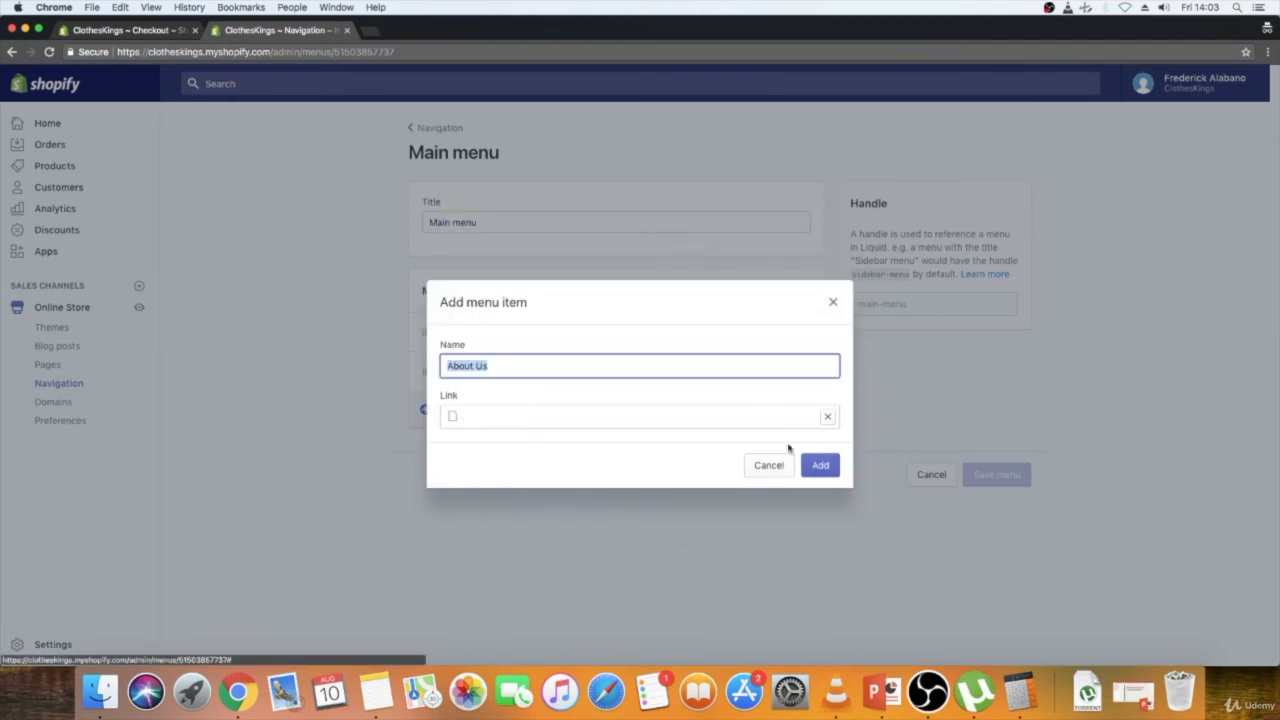
{"action": "left_click", "coordinate": [822, 466]}
{"action": "left_click", "coordinate": [530, 457]}
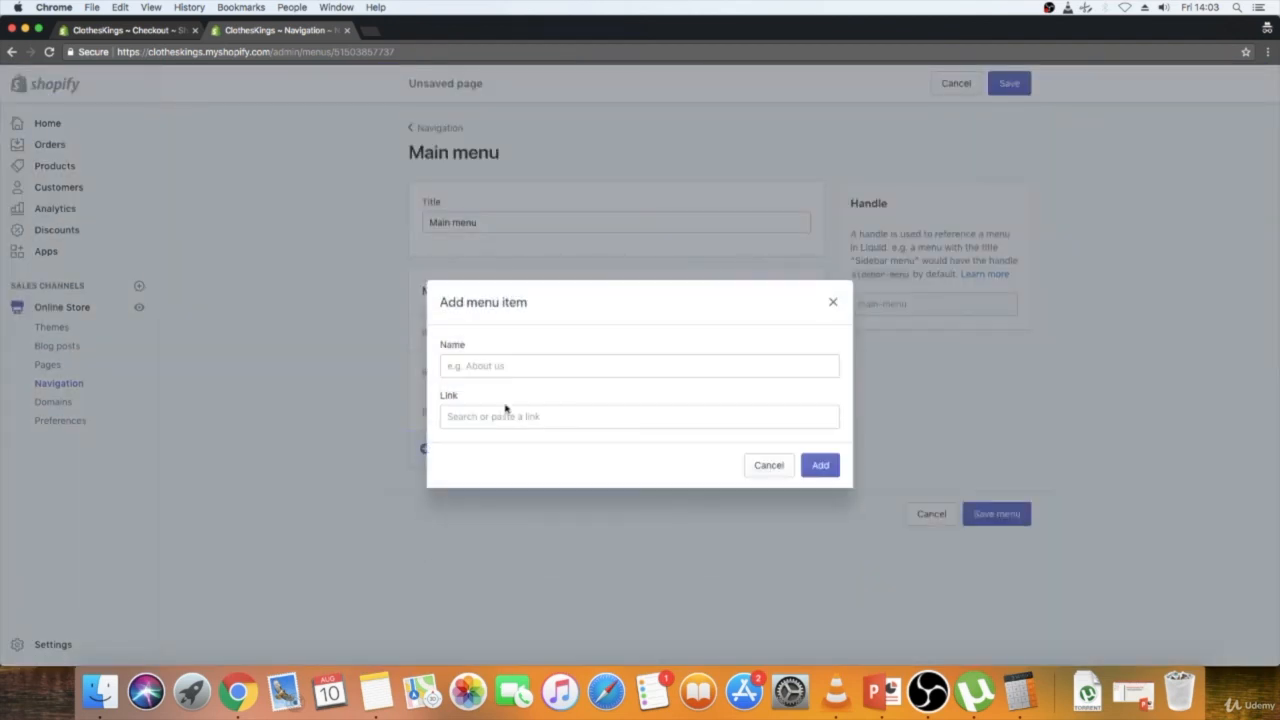
{"action": "left_click", "coordinate": [506, 412]}
{"action": "left_click", "coordinate": [490, 311]}
{"action": "left_click", "coordinate": [508, 257]}
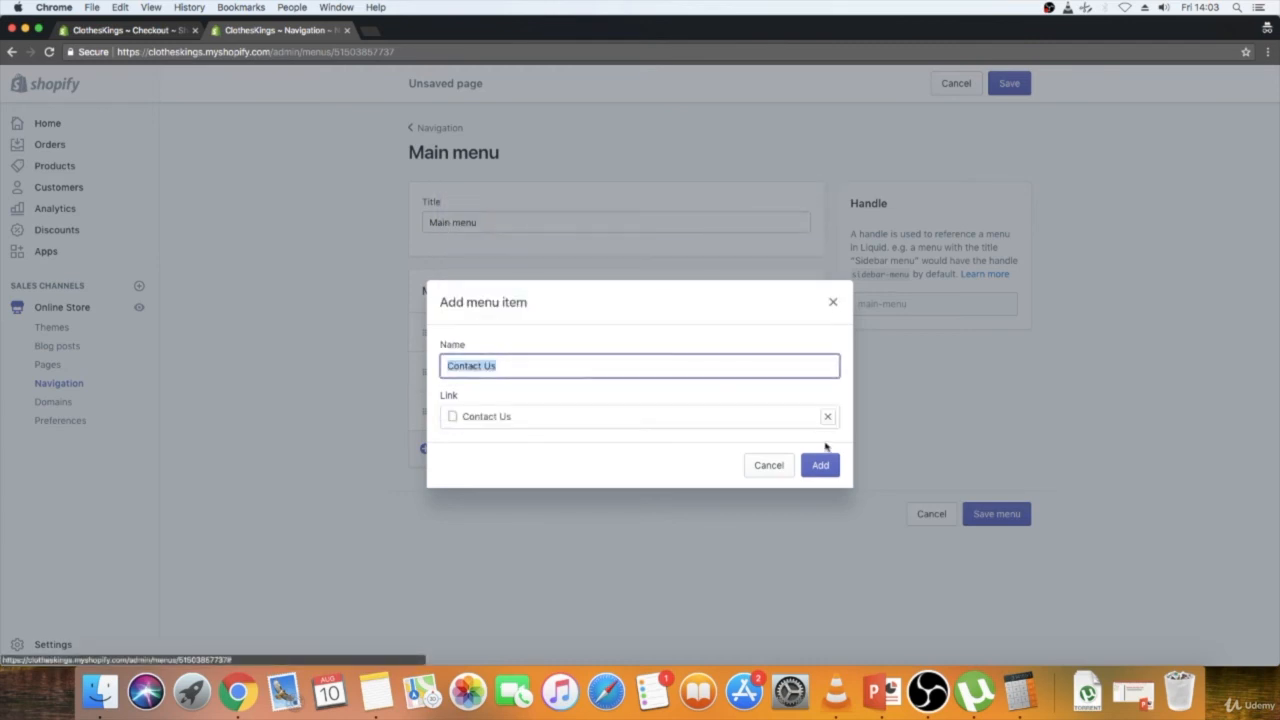
{"action": "left_click", "coordinate": [820, 465]}
Step: Add a Shipping Policy page link and save the main menu
{"action": "left_click", "coordinate": [545, 485]}
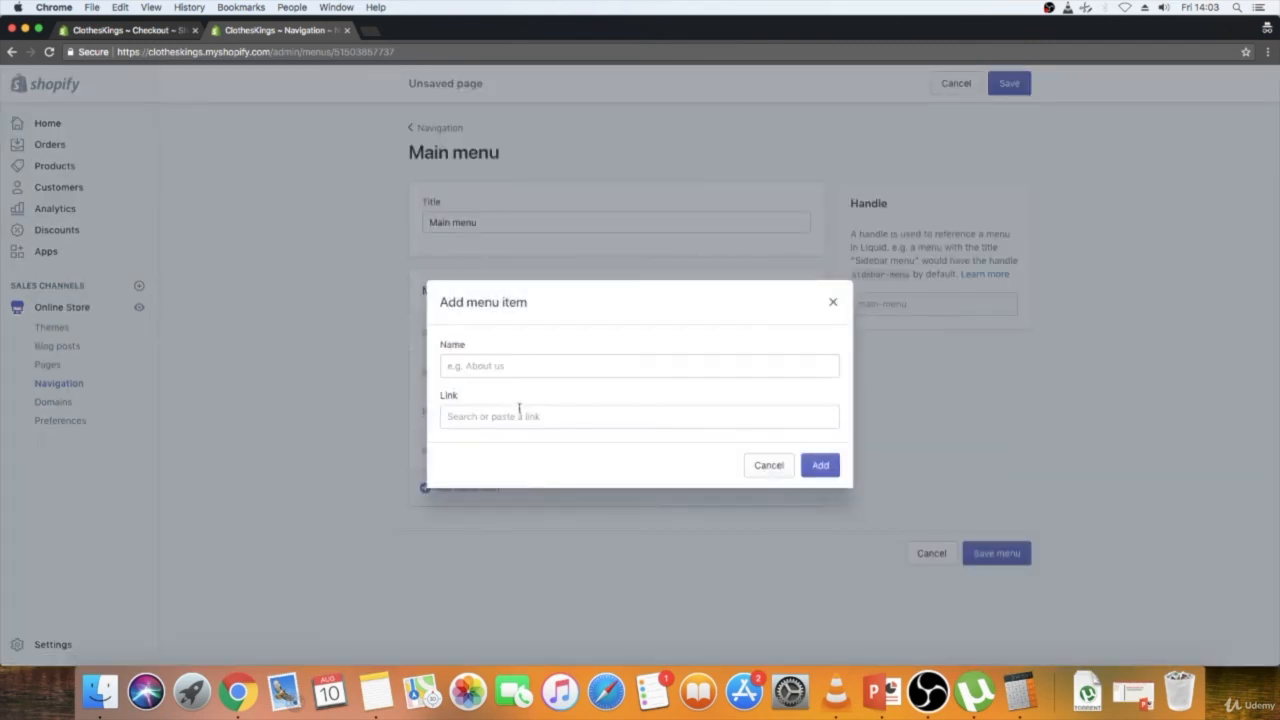
{"action": "left_click", "coordinate": [517, 416]}
{"action": "left_click", "coordinate": [500, 312]}
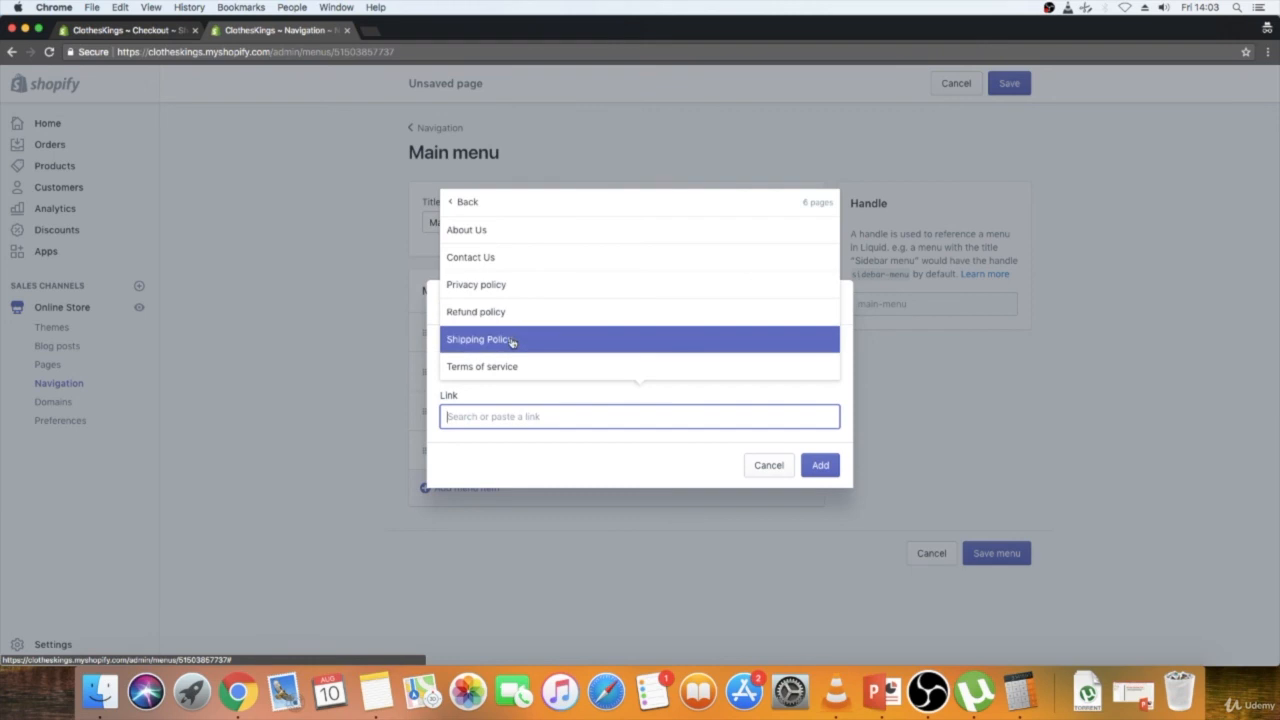
{"action": "left_click", "coordinate": [511, 341]}
{"action": "left_click", "coordinate": [823, 466]}
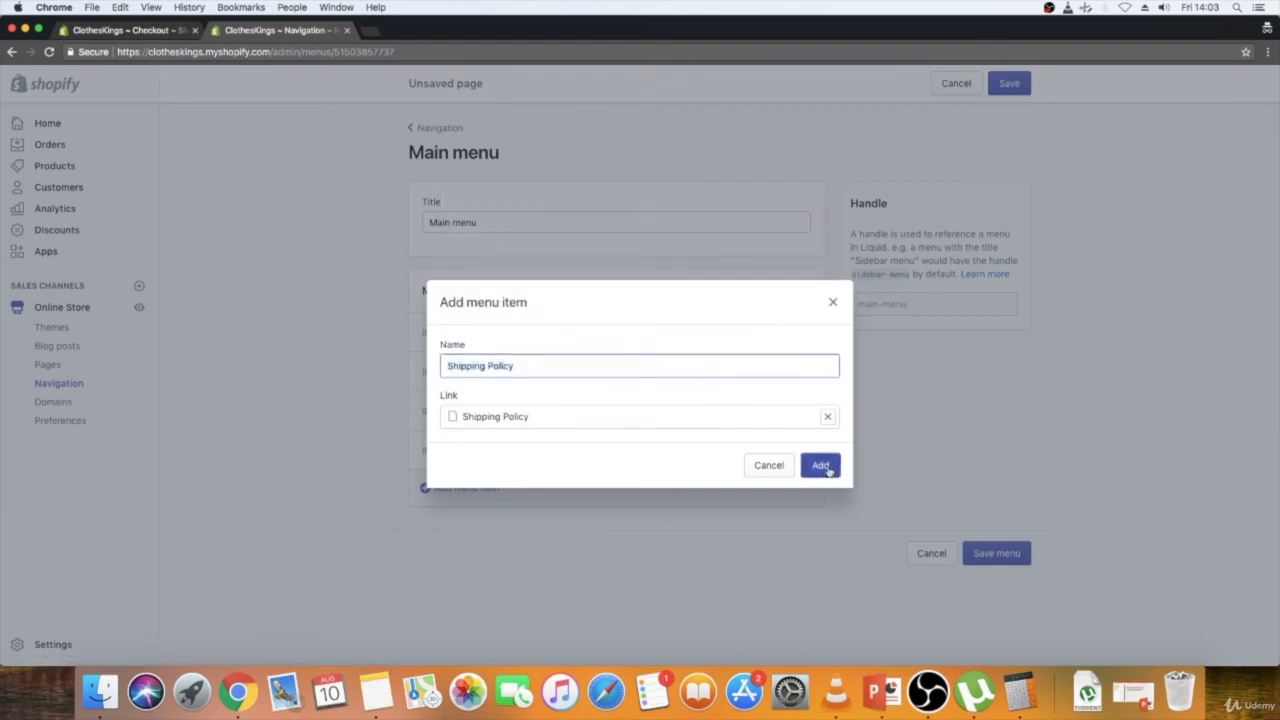
{"action": "left_click", "coordinate": [1004, 592]}
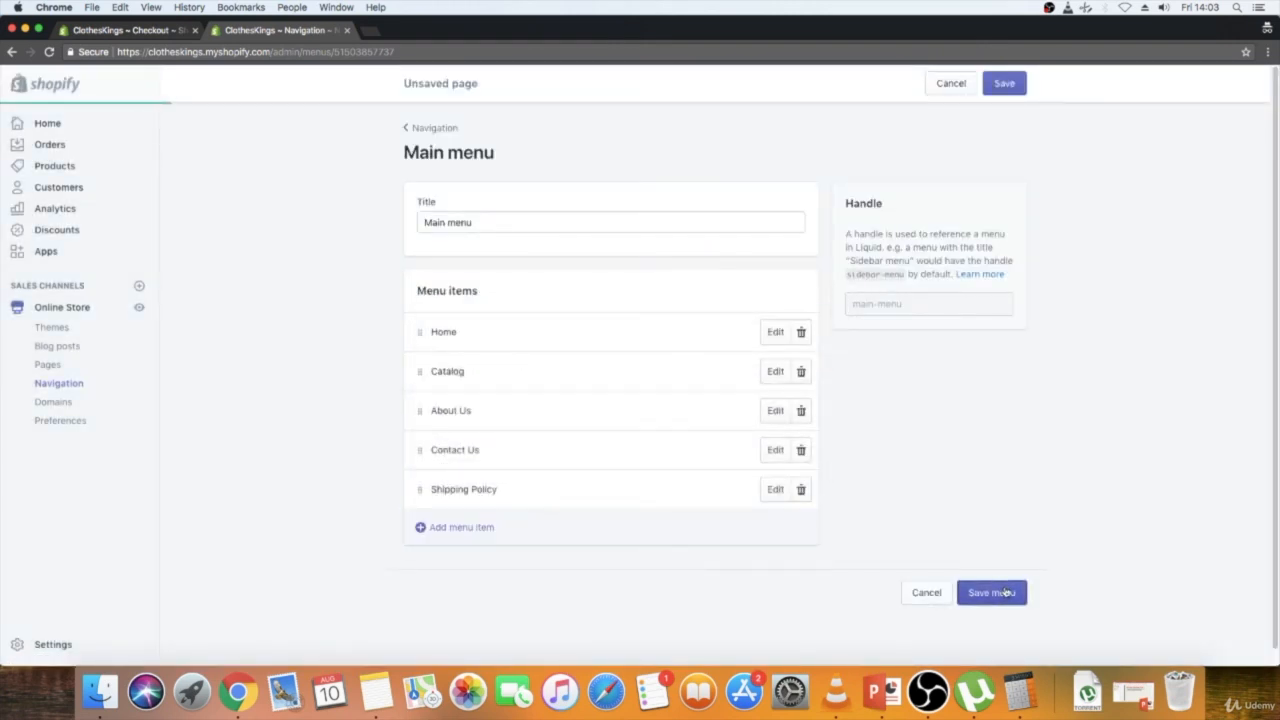